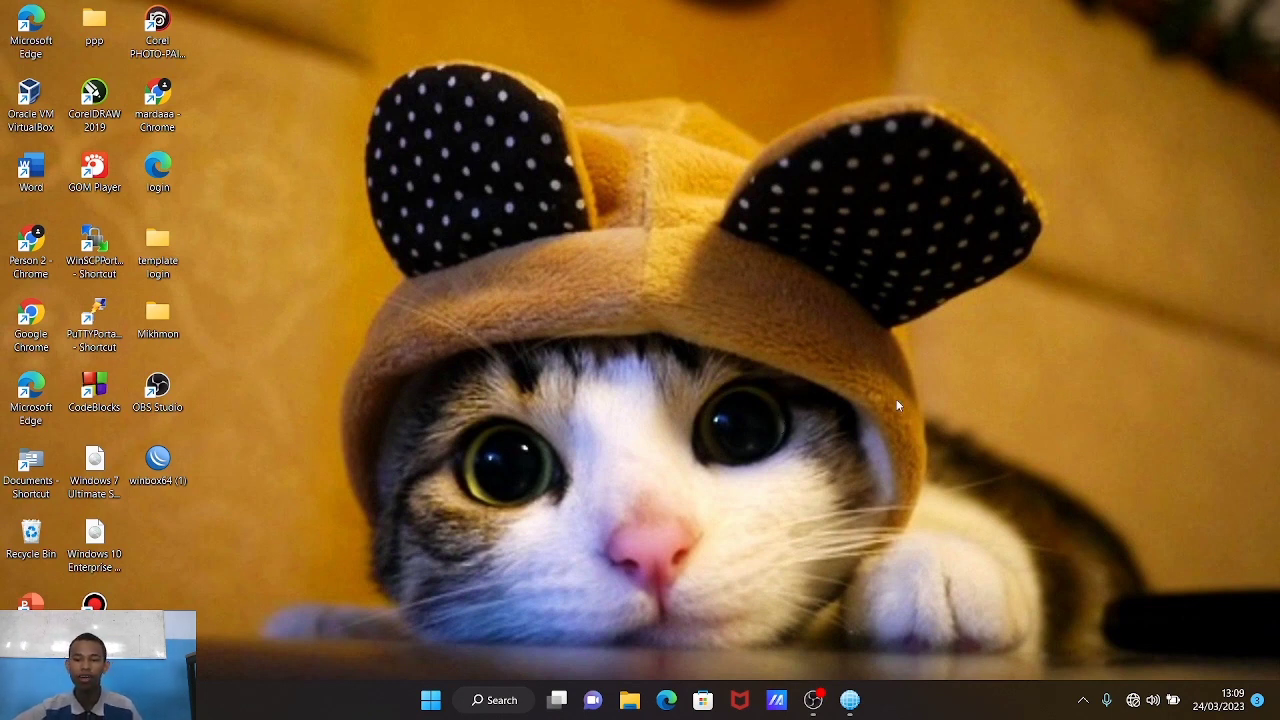
Step: Launch WinBox and connect to the hAP lite router found in the Neighbors list
{"action": "double_click", "coordinate": [176, 461]}
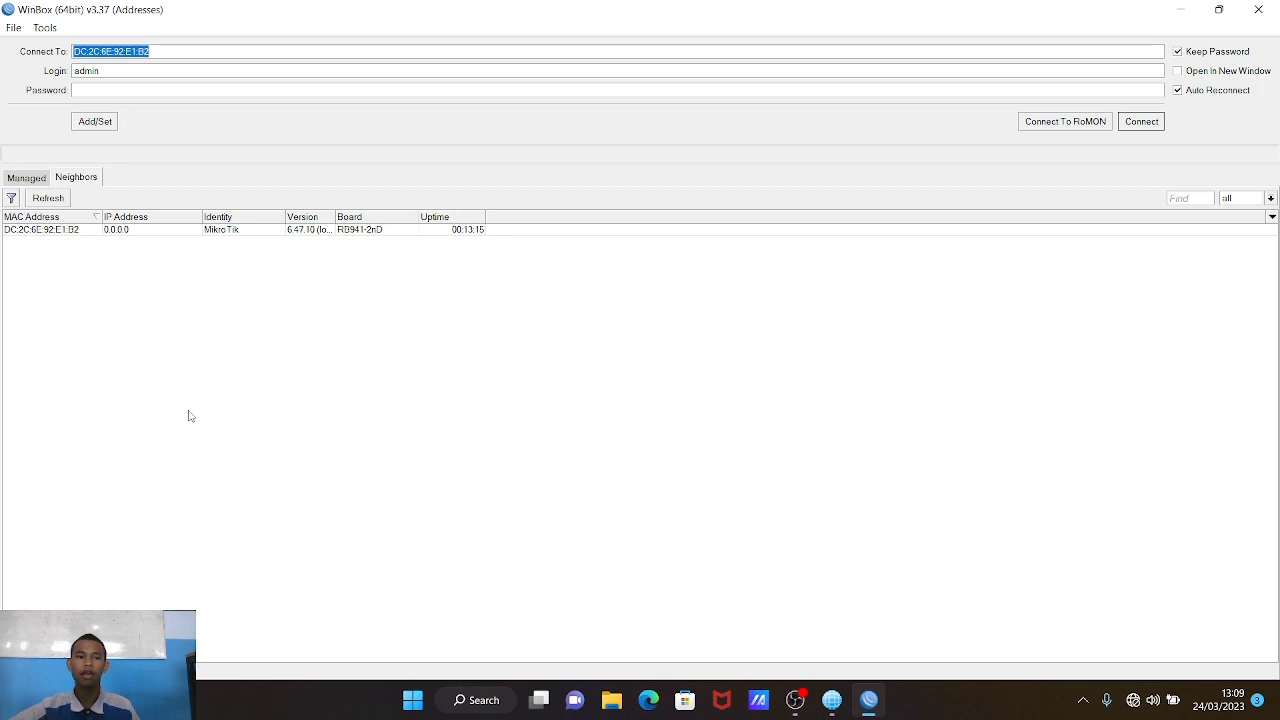
{"action": "left_click", "coordinate": [52, 230]}
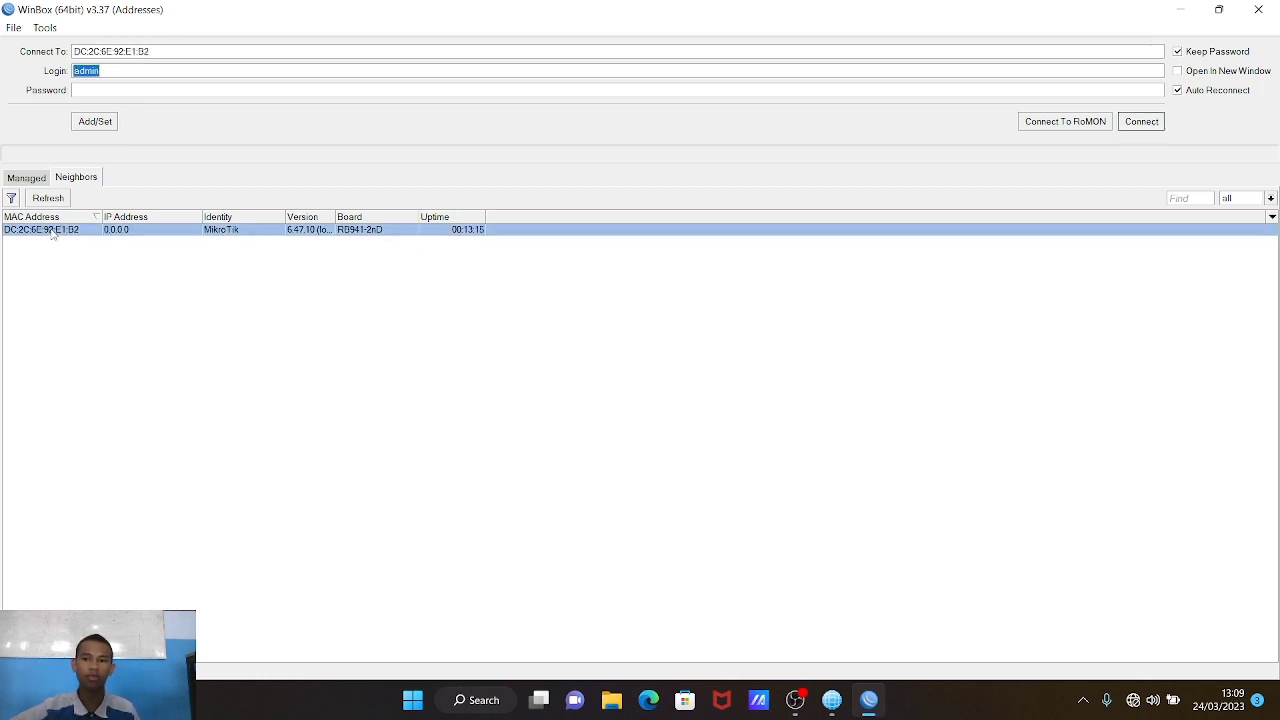
{"action": "left_click", "coordinate": [1152, 126]}
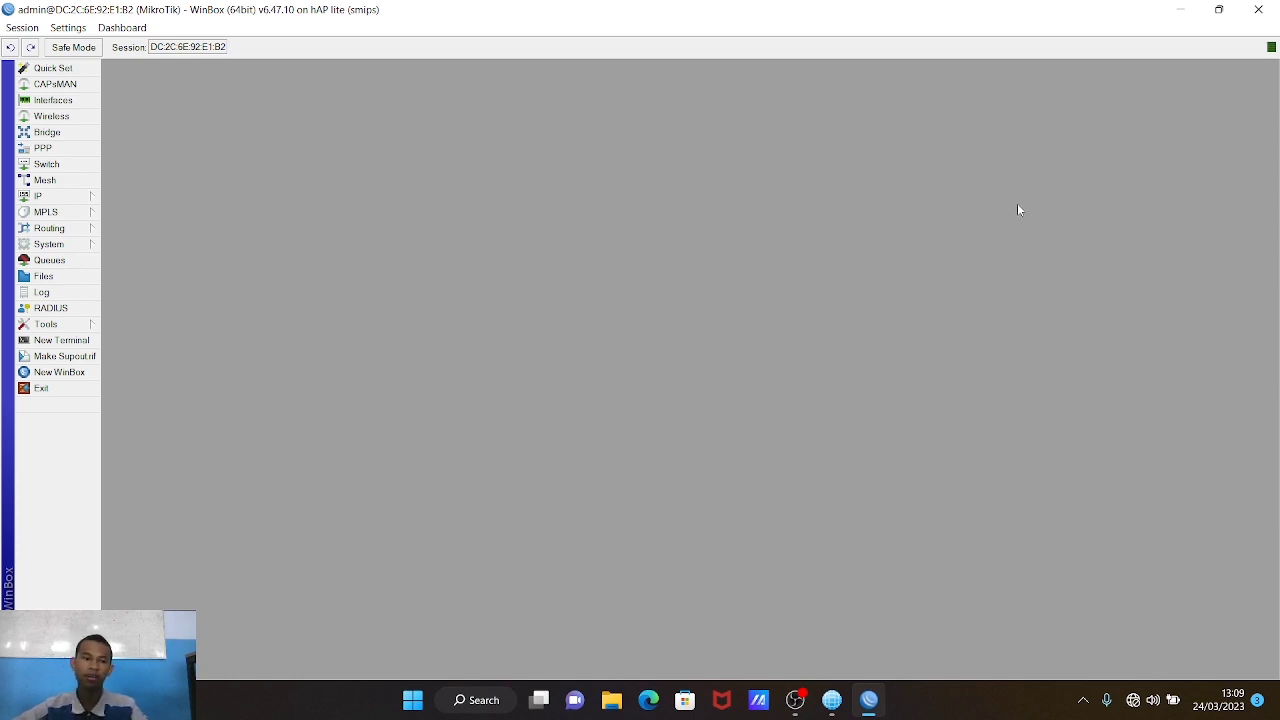
{"action": "left_click", "coordinate": [84, 197]}
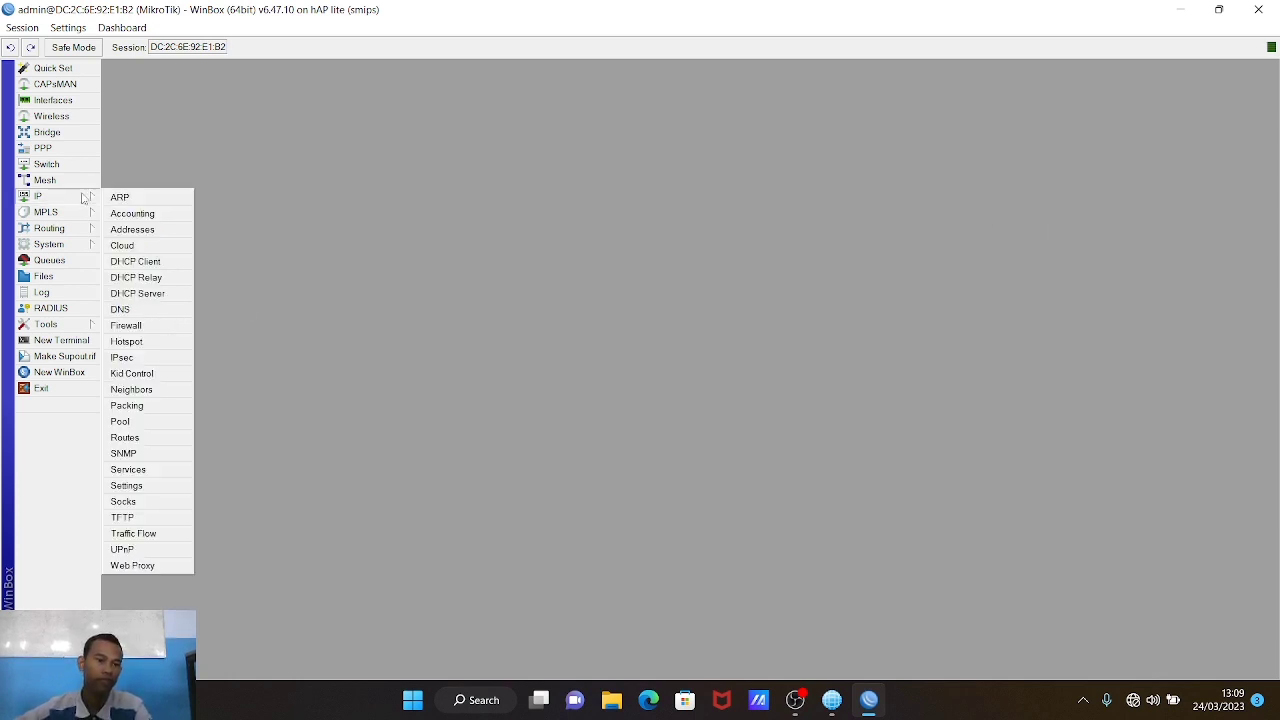
Step: Rename interface ether1 to ether1-ISP
{"action": "left_click", "coordinate": [141, 130]}
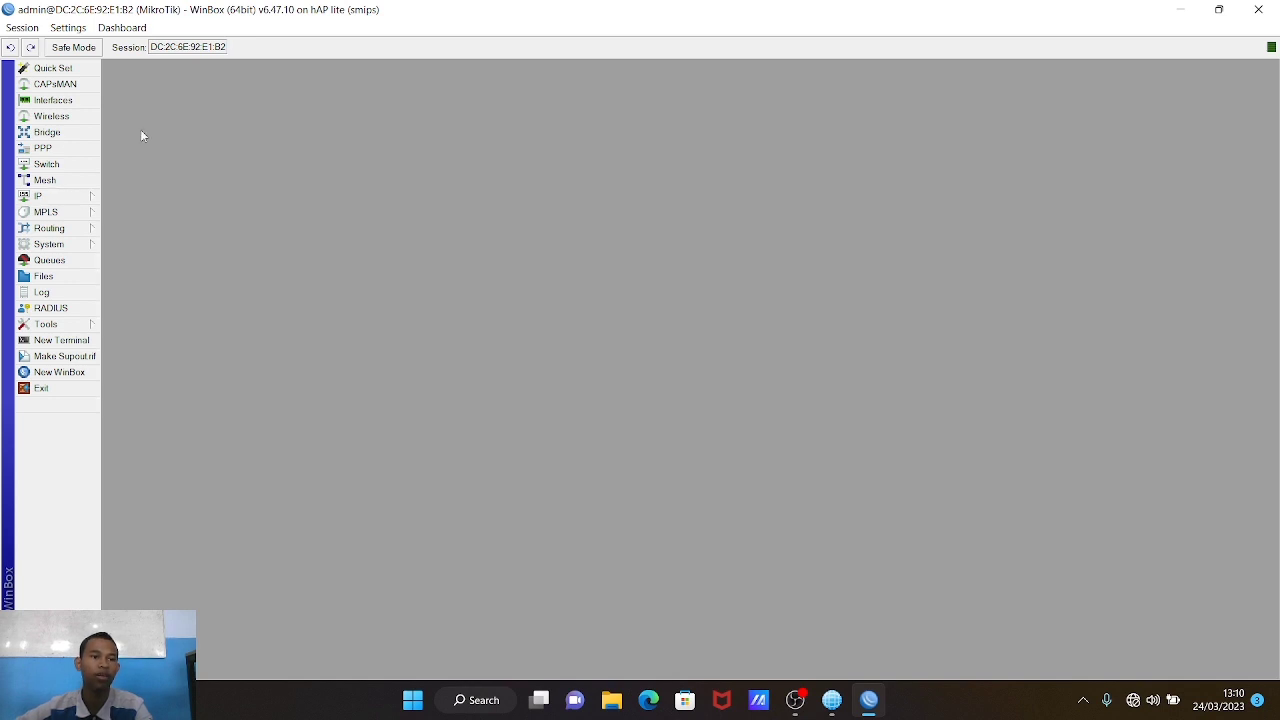
{"action": "left_click", "coordinate": [93, 102]}
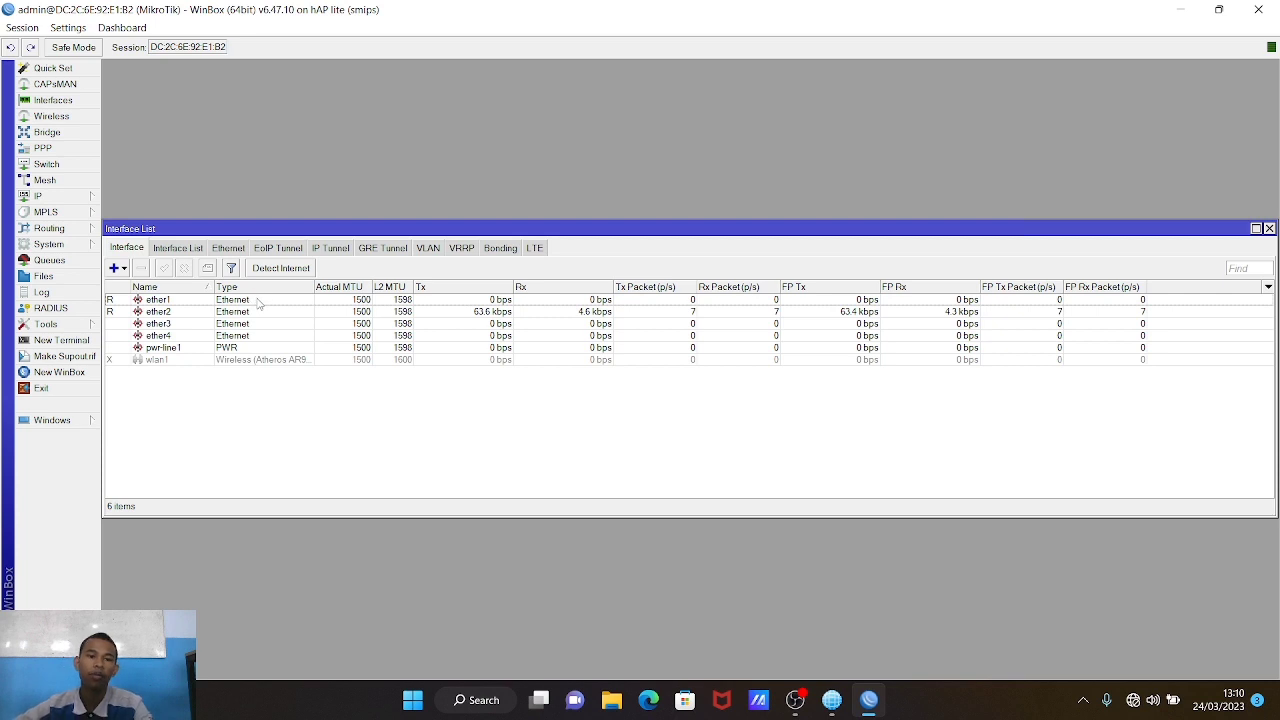
{"action": "double_click", "coordinate": [255, 301]}
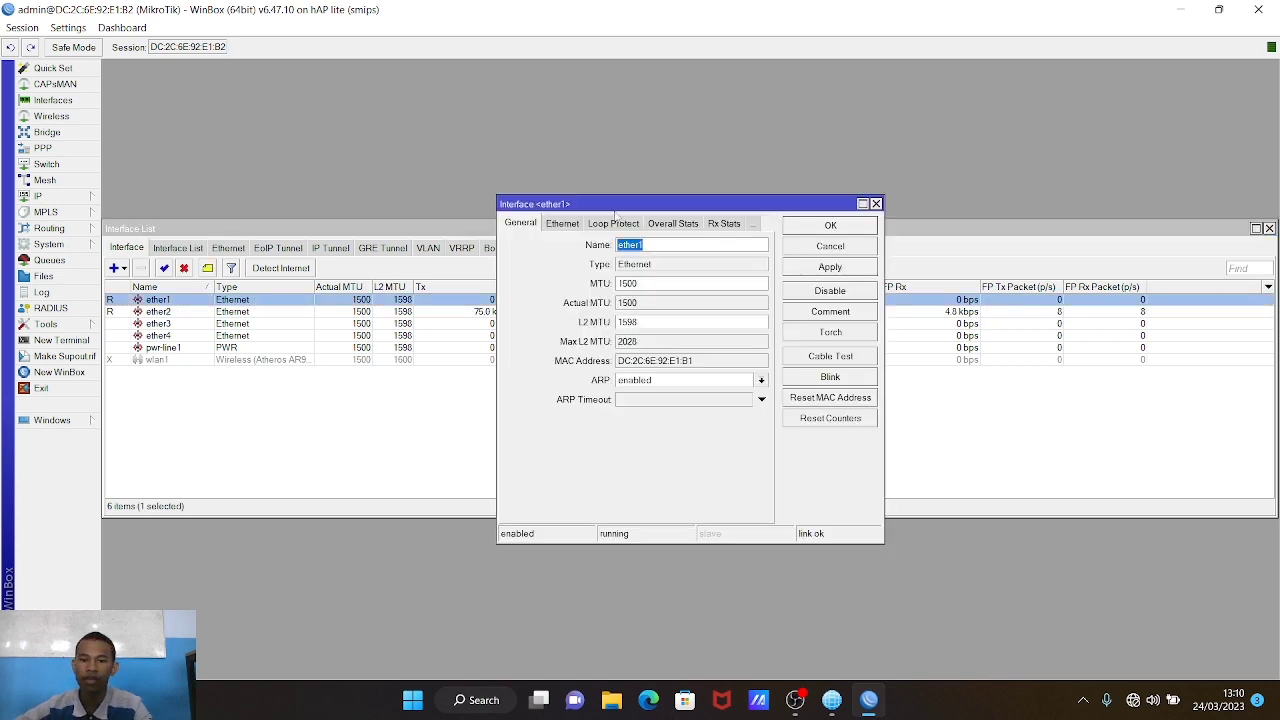
{"action": "left_click", "coordinate": [669, 246]}
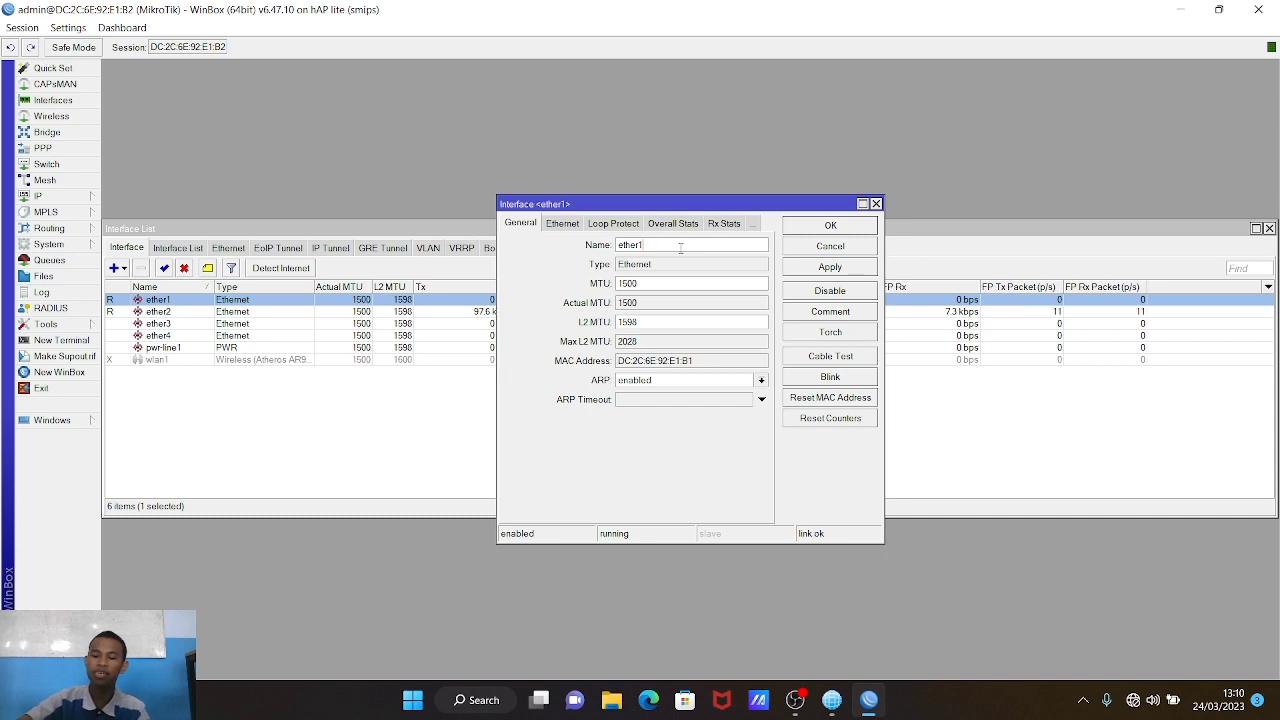
{"action": "type", "text": "-ISP"}
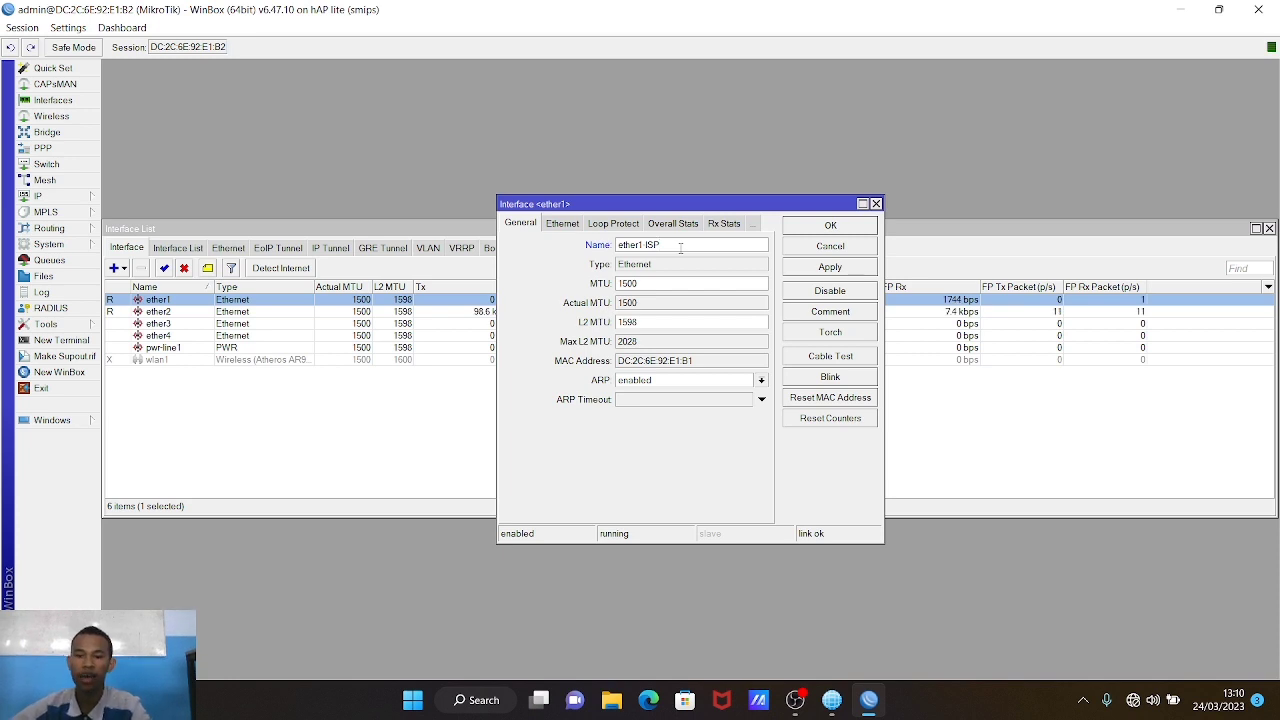
{"action": "left_click", "coordinate": [811, 268]}
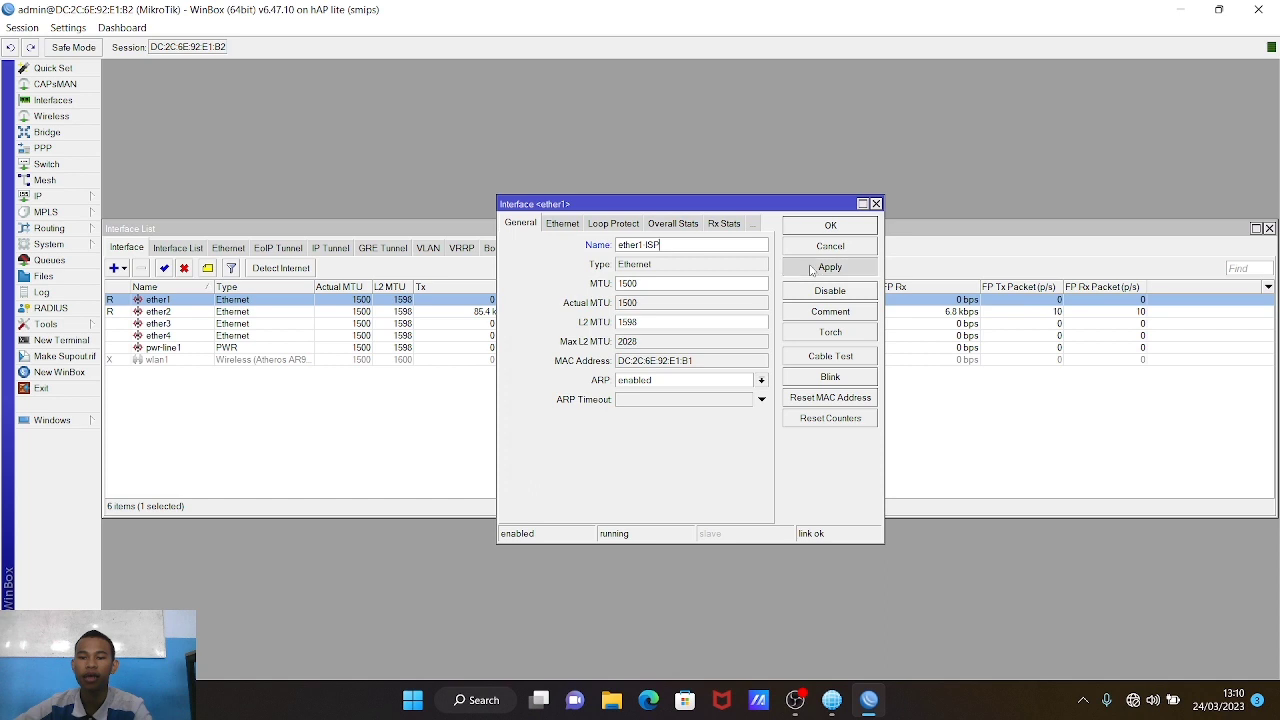
{"action": "left_click", "coordinate": [837, 228]}
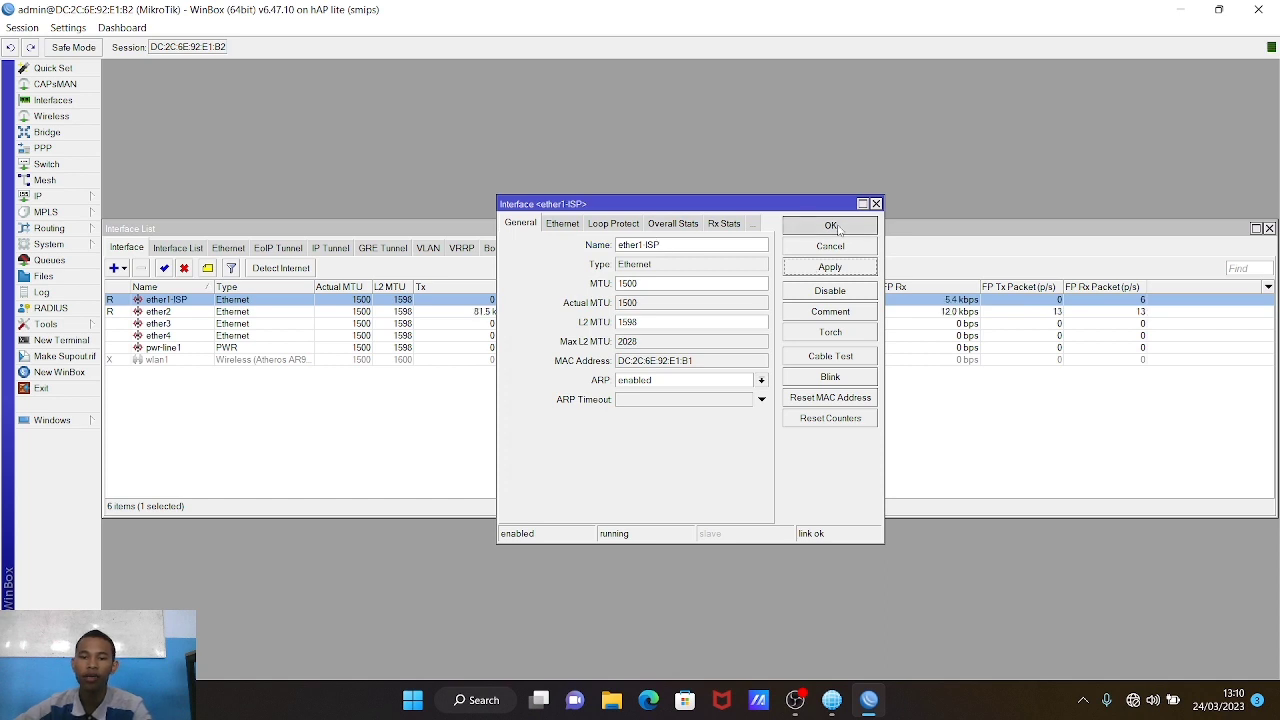
Step: Rename interface ether2 to ether2-LAN
{"action": "double_click", "coordinate": [207, 312]}
{"action": "left_click", "coordinate": [701, 244]}
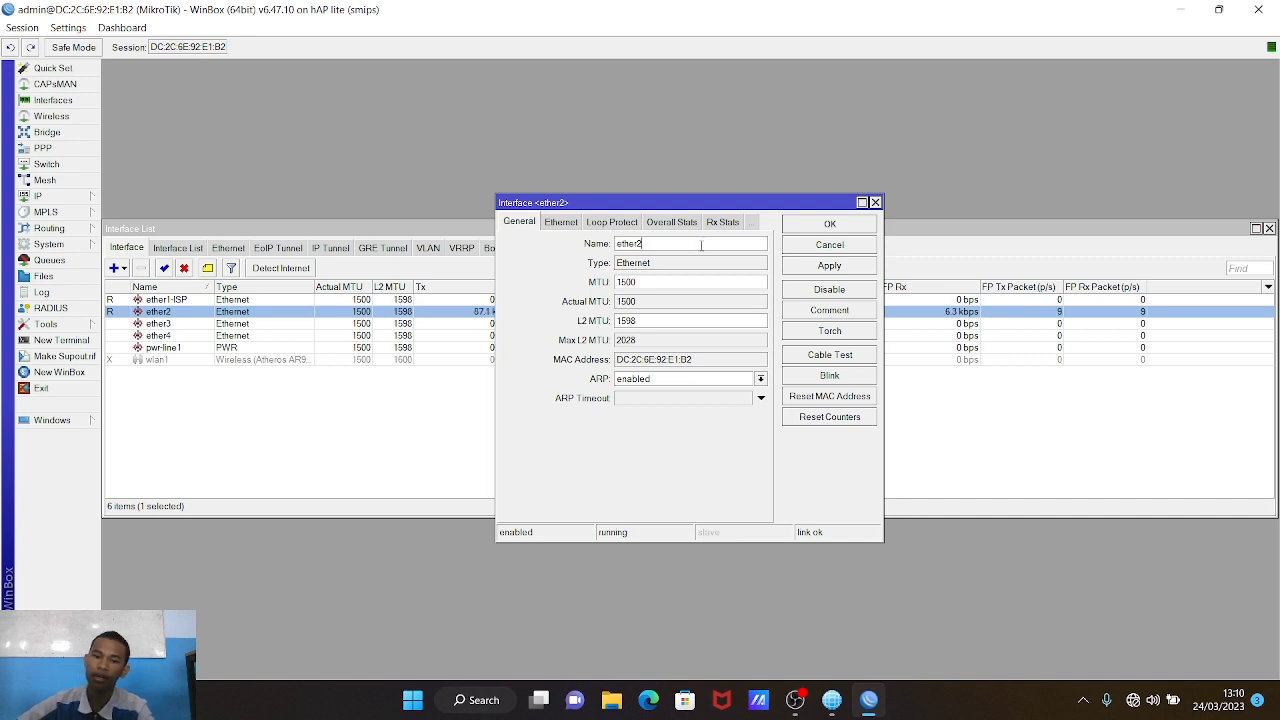
{"action": "type", "text": "-LAN"}
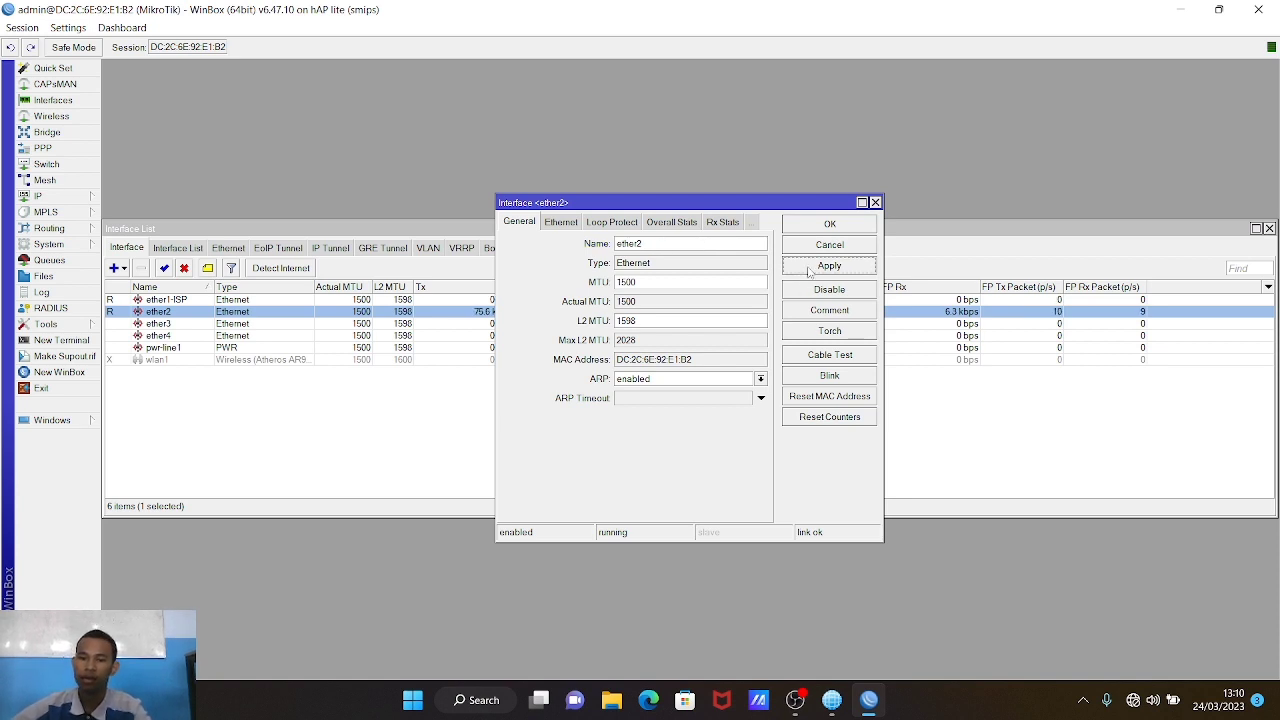
{"action": "left_click", "coordinate": [826, 223]}
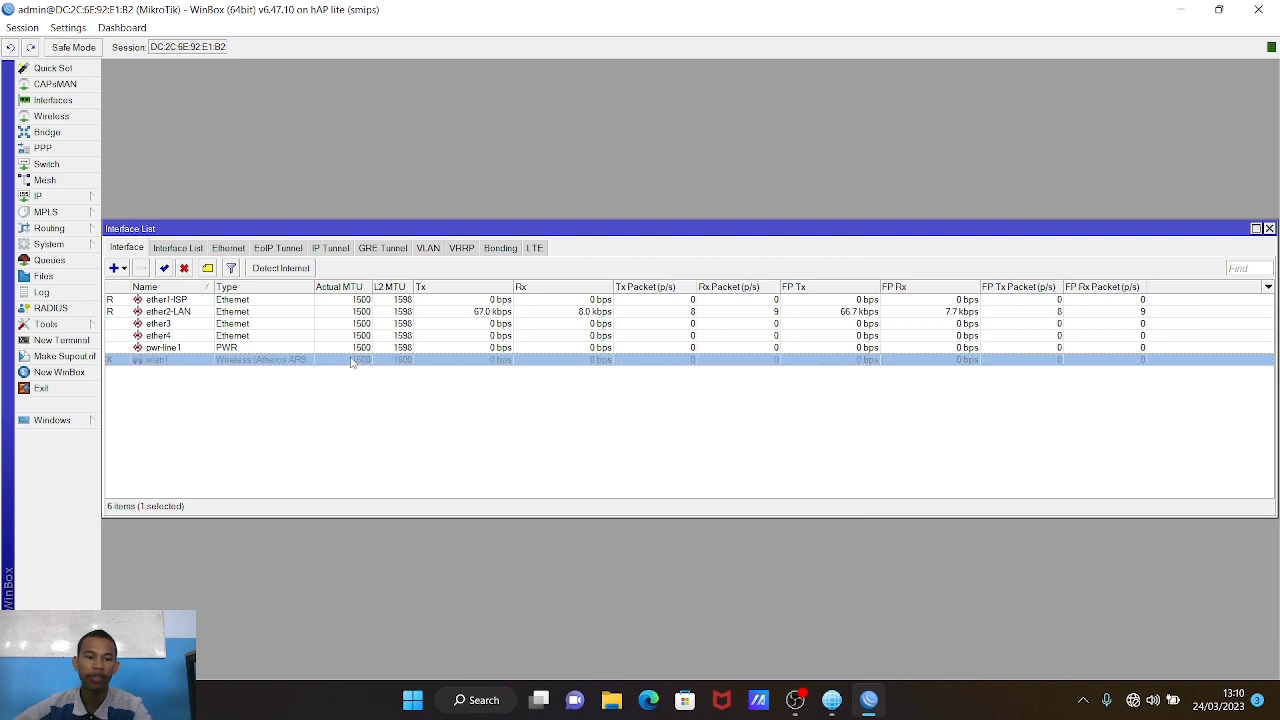
Step: Enable wlan1 and set it to ap bridge mode with SSID 'KELOMPOK 4'
{"action": "left_click", "coordinate": [165, 268]}
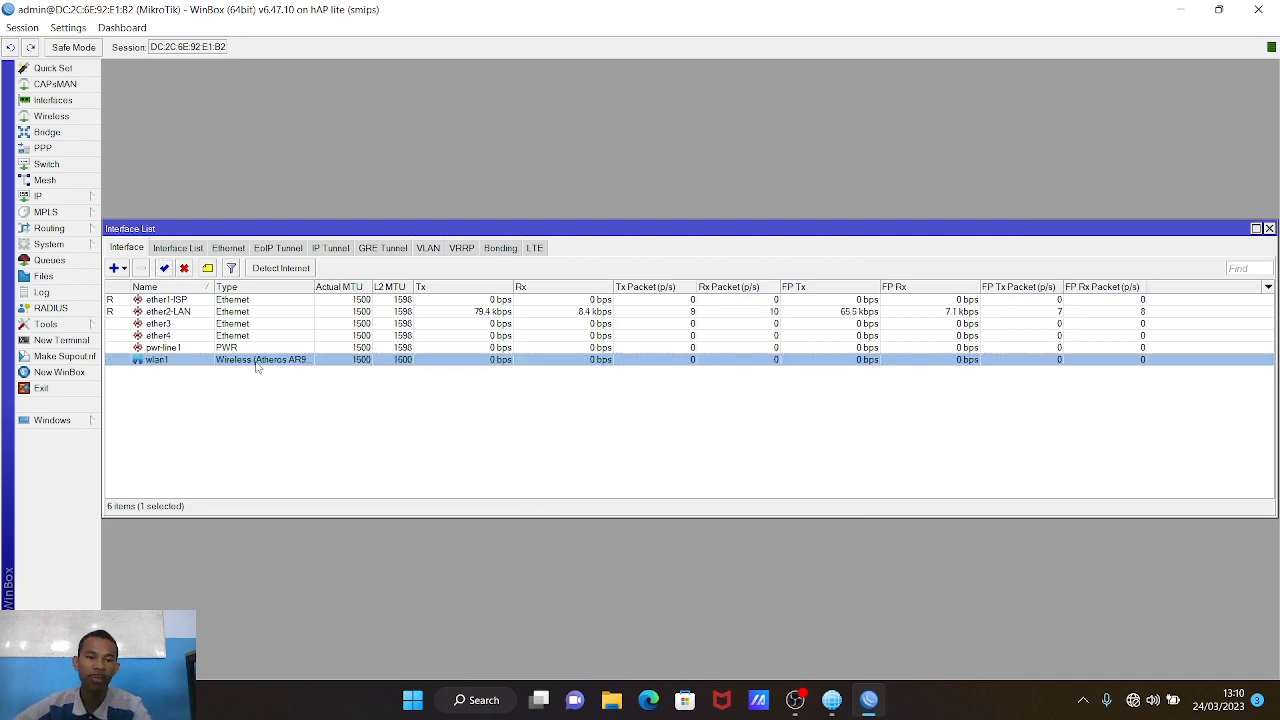
{"action": "double_click", "coordinate": [257, 360]}
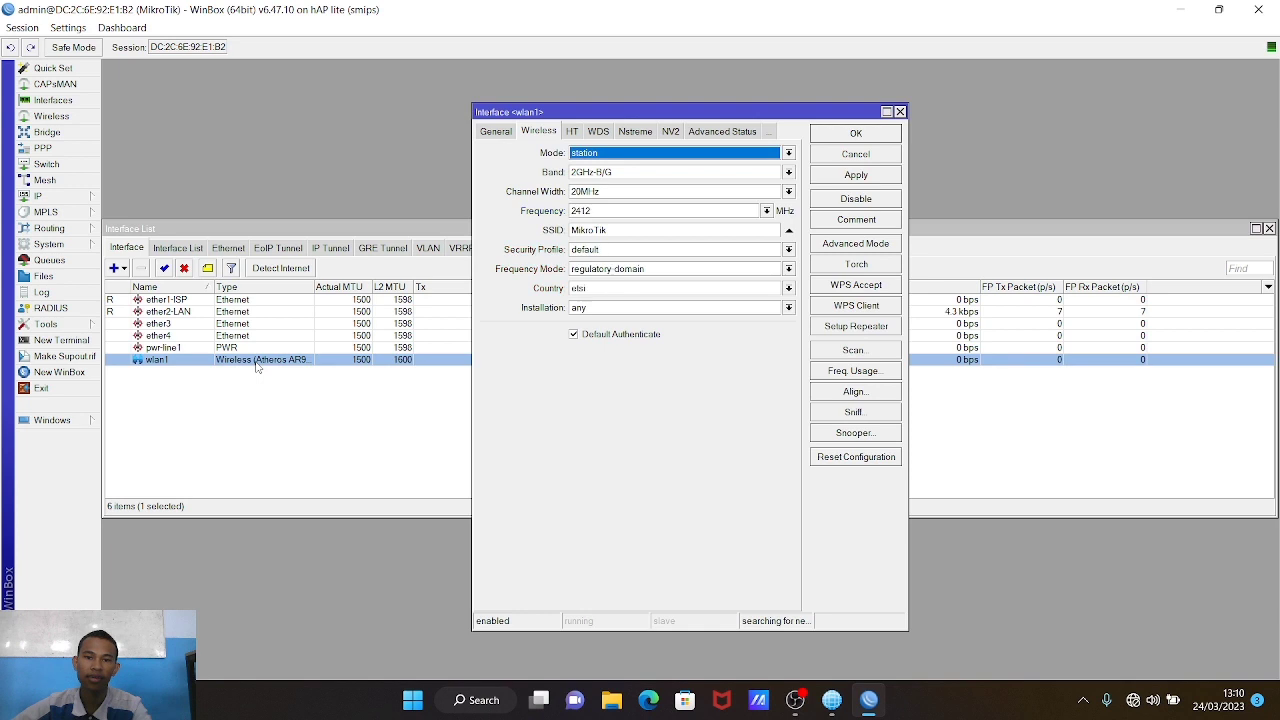
{"action": "left_click", "coordinate": [587, 156]}
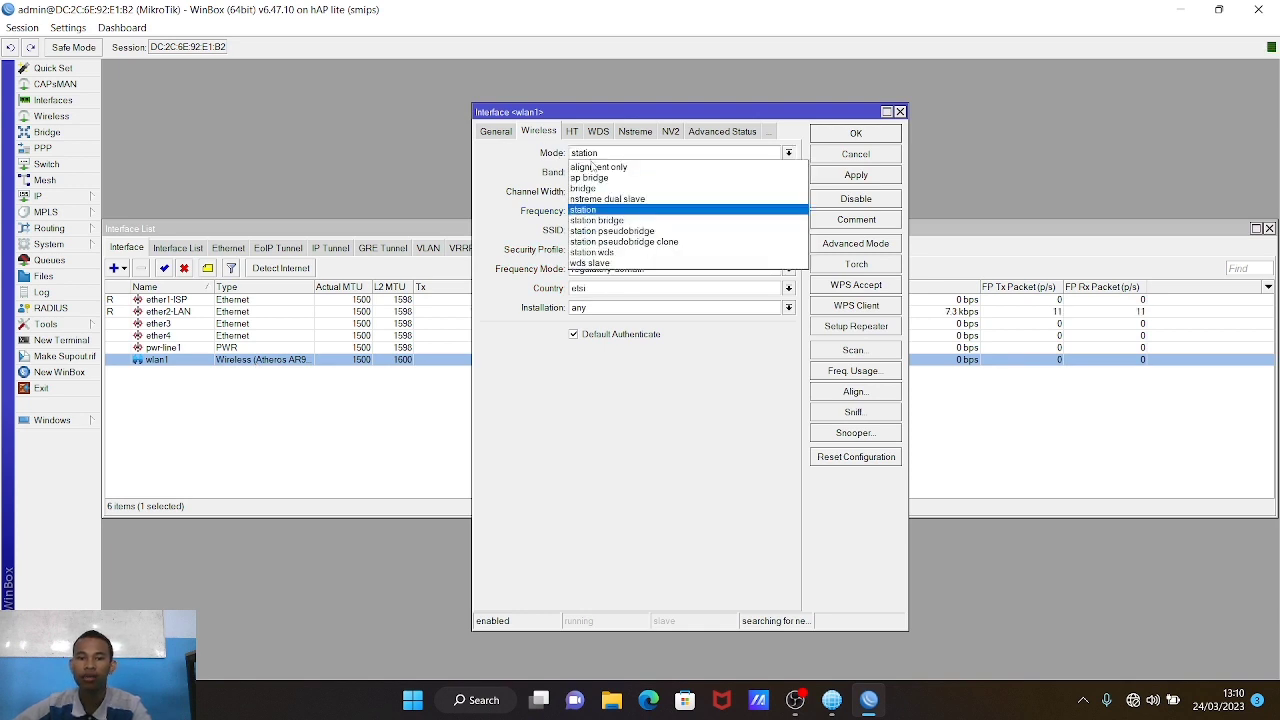
{"action": "left_click", "coordinate": [599, 180]}
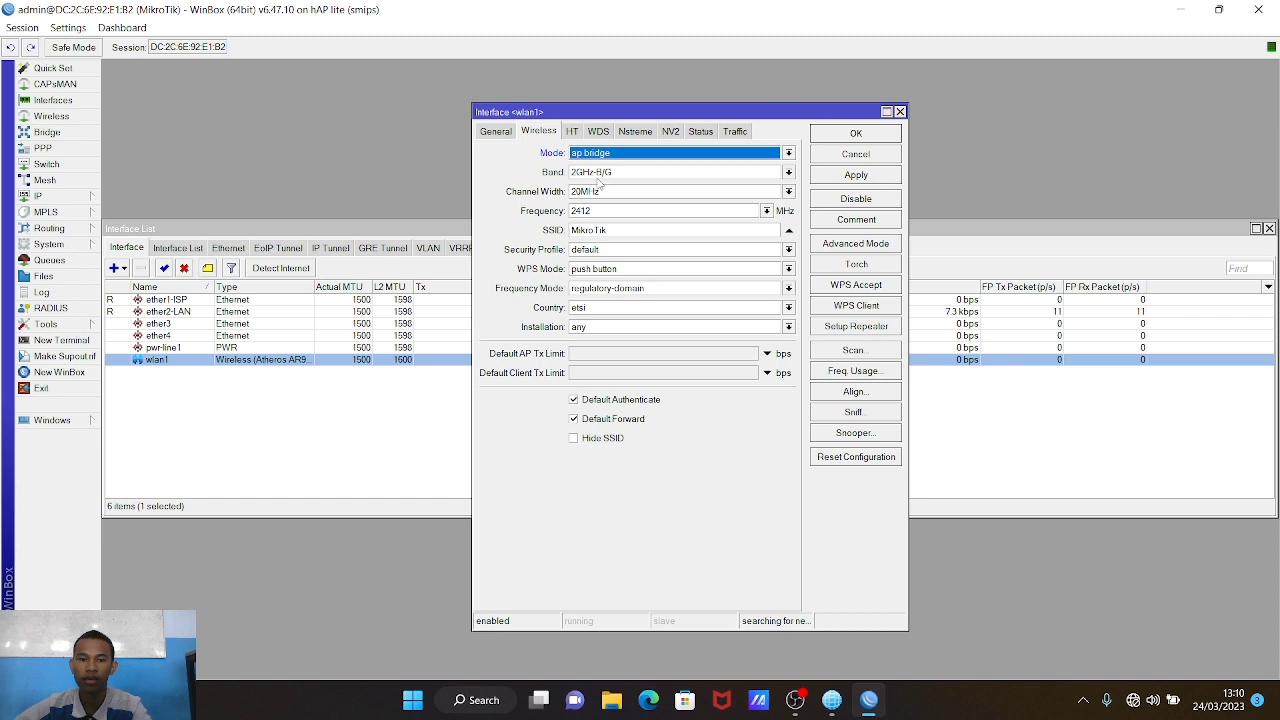
{"action": "left_click", "coordinate": [611, 229]}
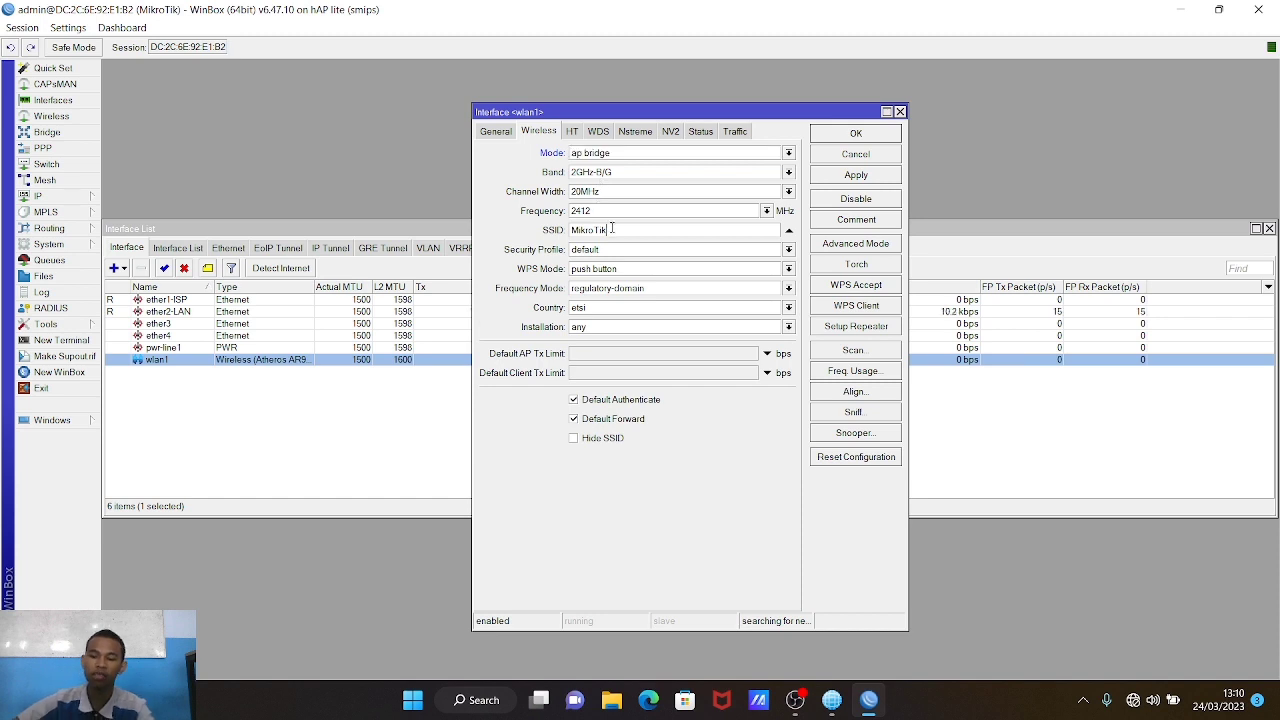
{"action": "key", "text": "BackSpace"}
{"action": "key", "text": "BackSpace"}
{"action": "key", "text": "BackSpace"}
{"action": "key", "text": "BackSpace"}
{"action": "key", "text": "BackSpace"}
{"action": "key", "text": "BackSpace"}
{"action": "key", "text": "BackSpace"}
{"action": "type", "text": "KELOMPOK 4"}
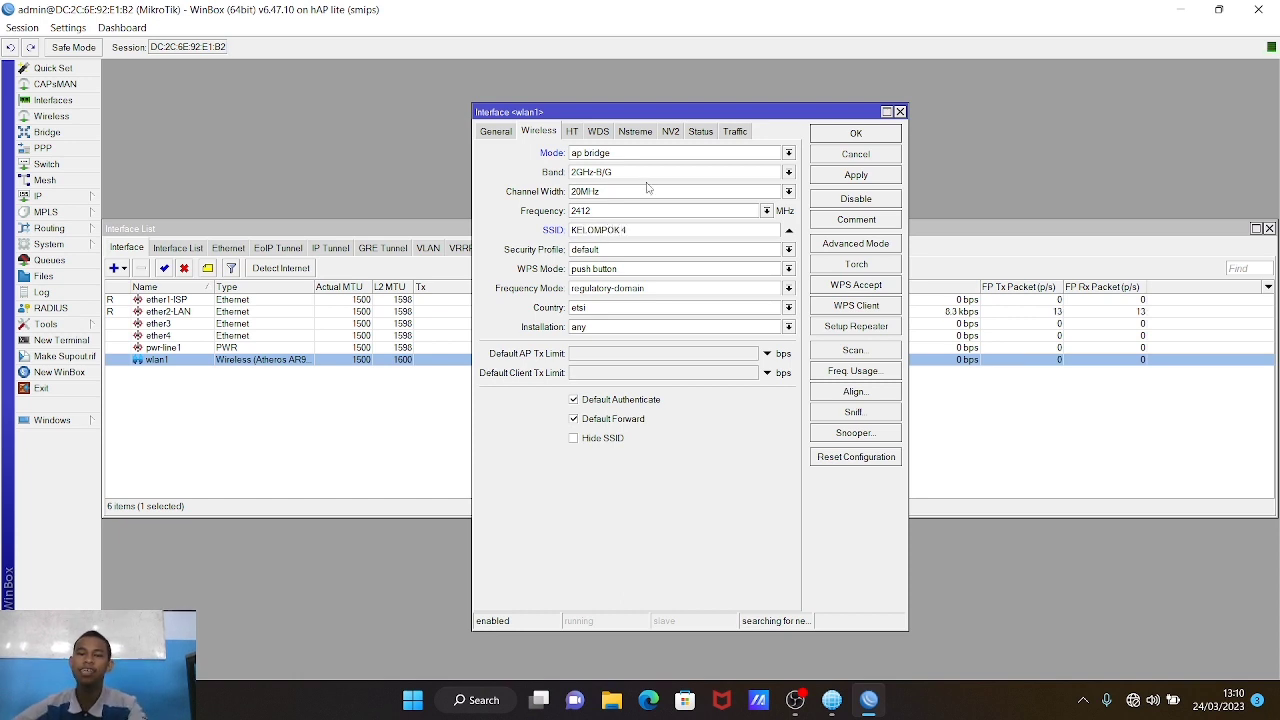
{"action": "left_click", "coordinate": [849, 177]}
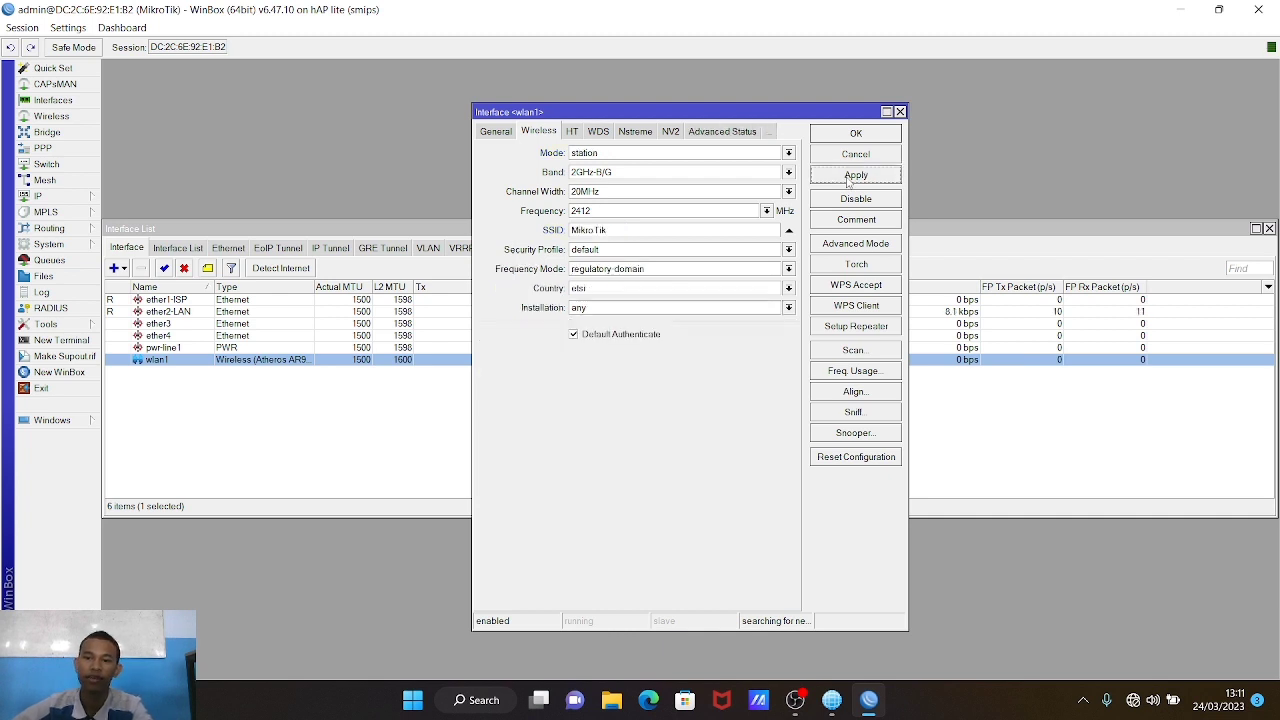
{"action": "left_click", "coordinate": [857, 133]}
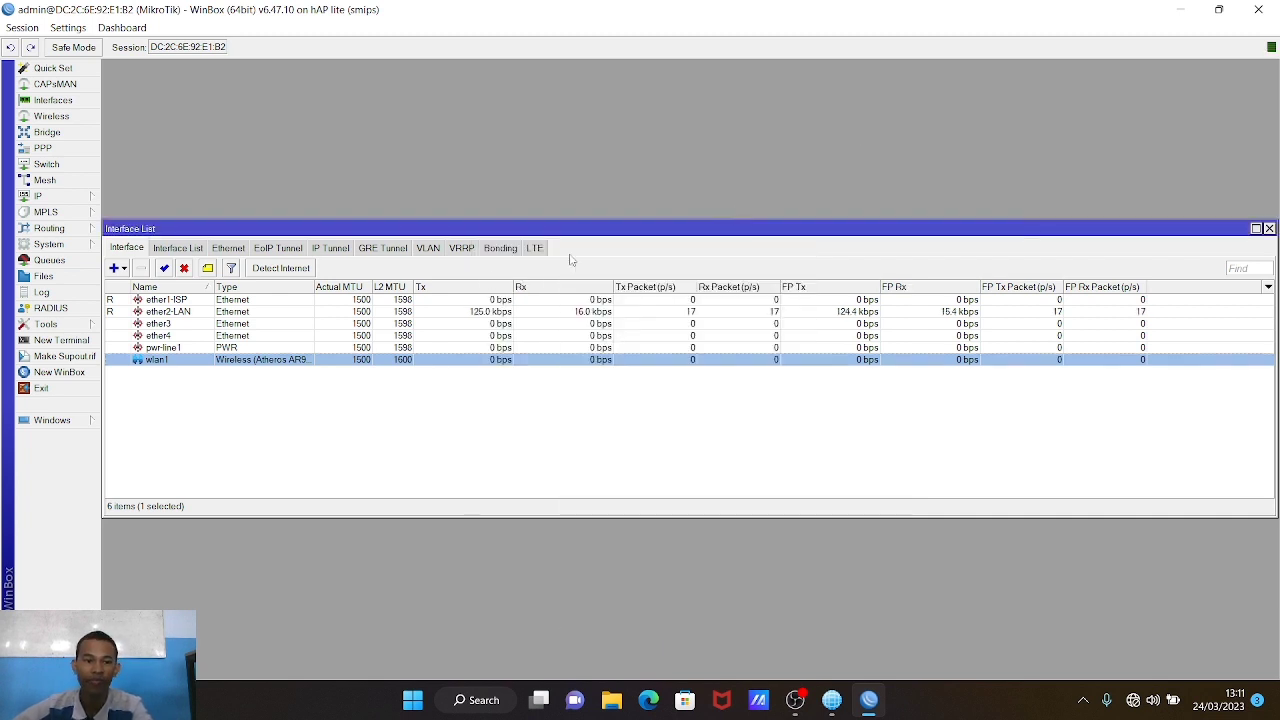
Step: Add a DHCP client on ether1-ISP so the router gets 192.168.10.43 from upstream
{"action": "left_click", "coordinate": [52, 197]}
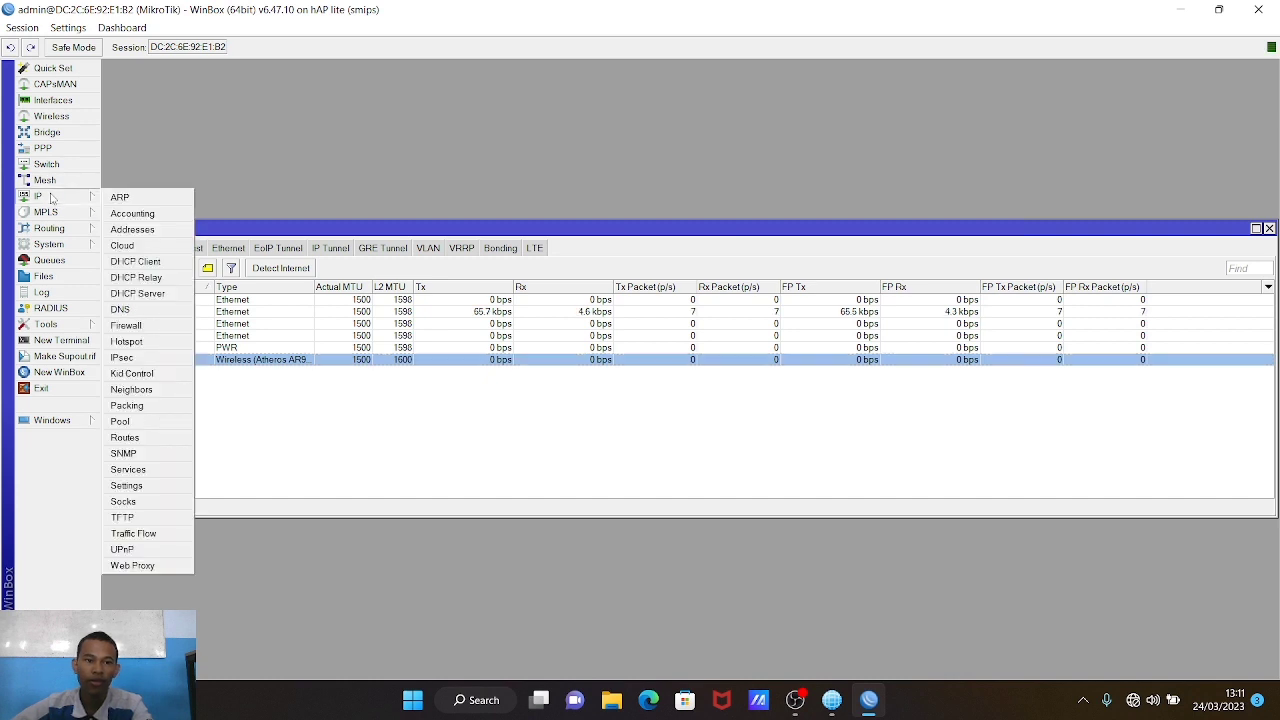
{"action": "left_click", "coordinate": [168, 262]}
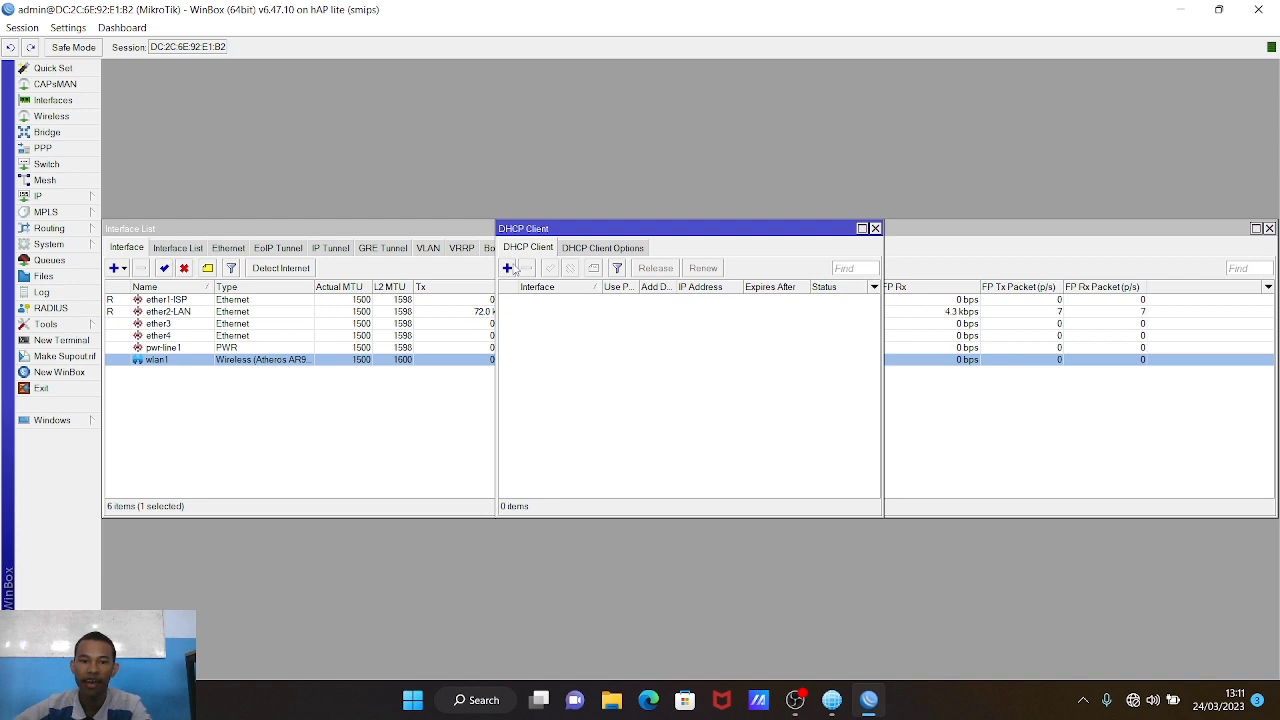
{"action": "left_click", "coordinate": [508, 268]}
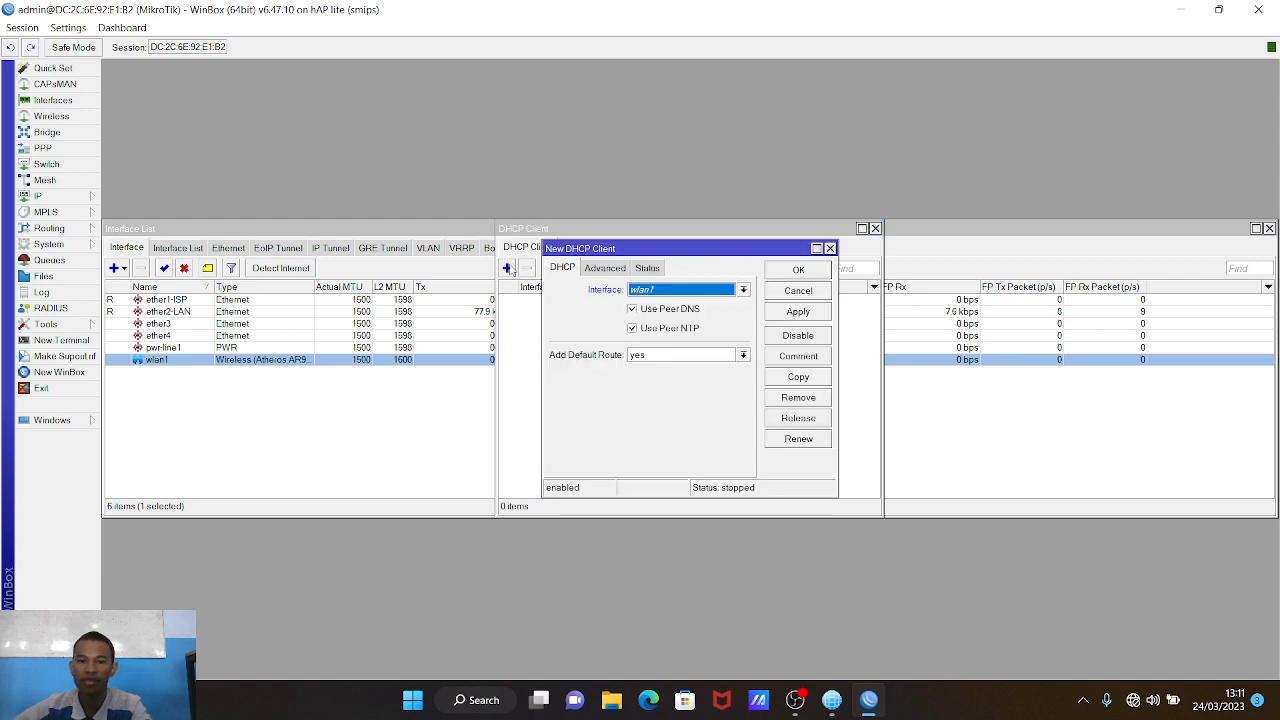
{"action": "left_click", "coordinate": [659, 292]}
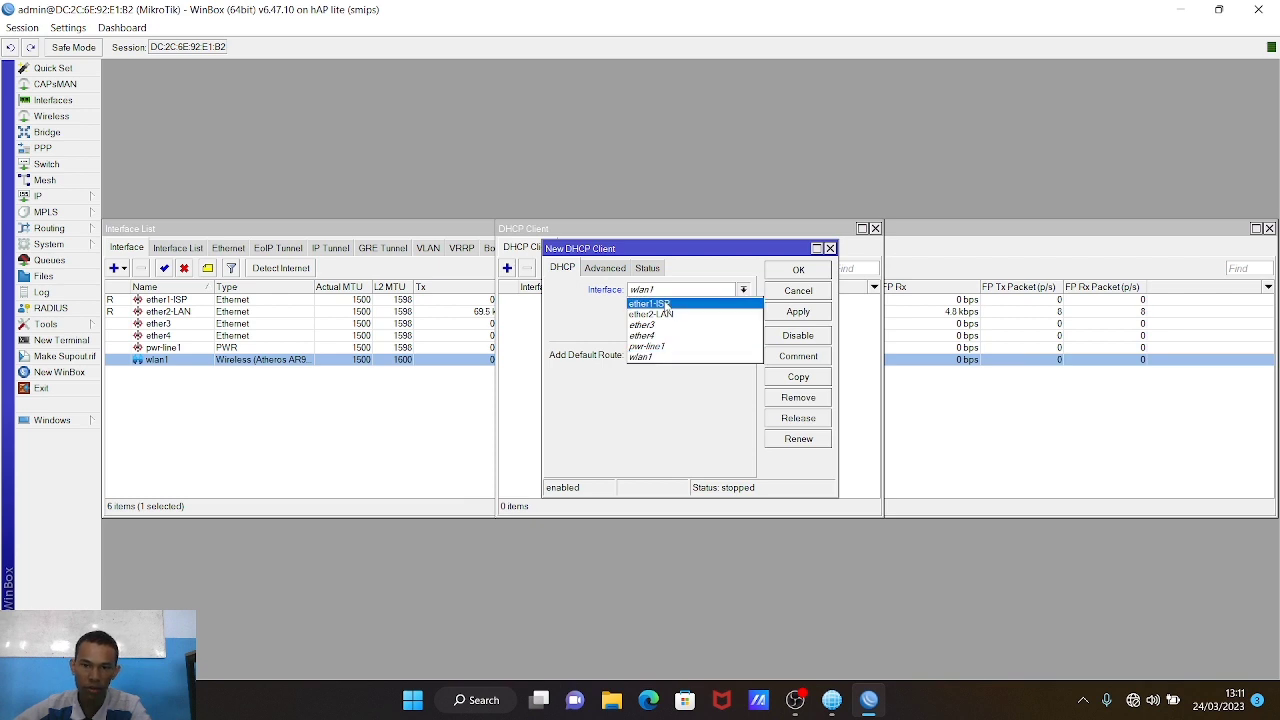
{"action": "left_click", "coordinate": [664, 302]}
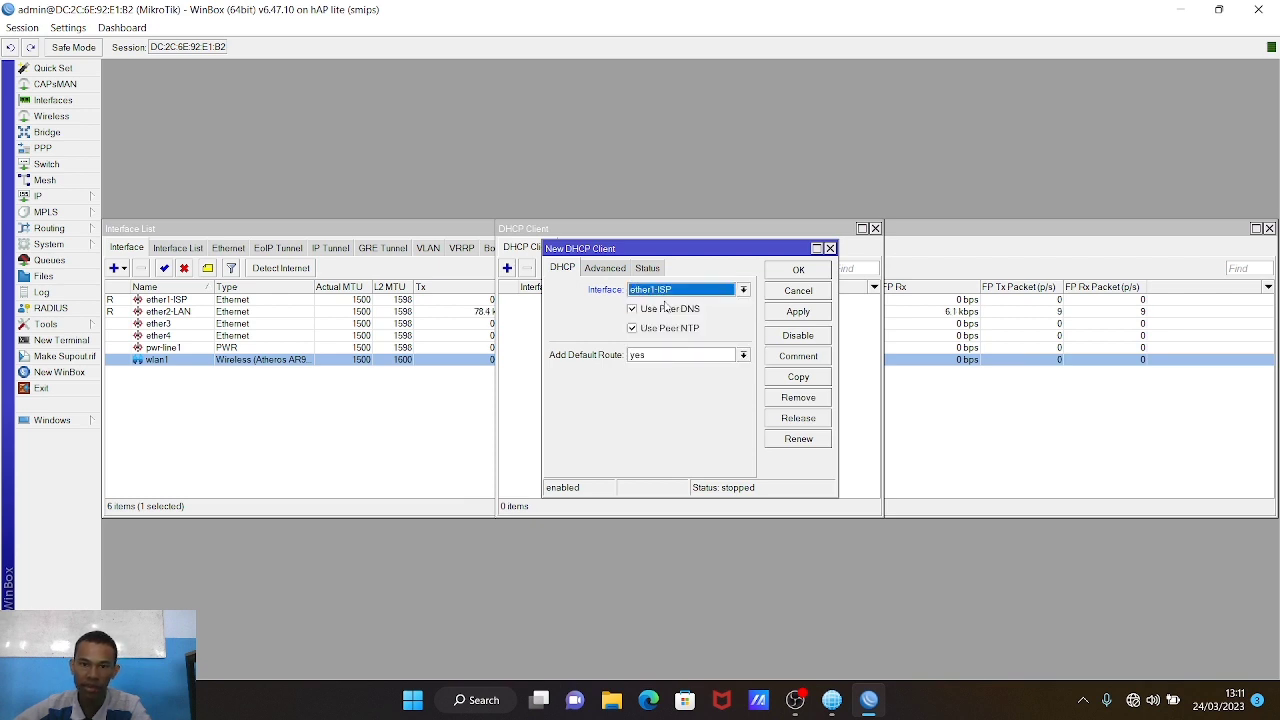
{"action": "left_click", "coordinate": [796, 312]}
{"action": "left_click", "coordinate": [800, 272]}
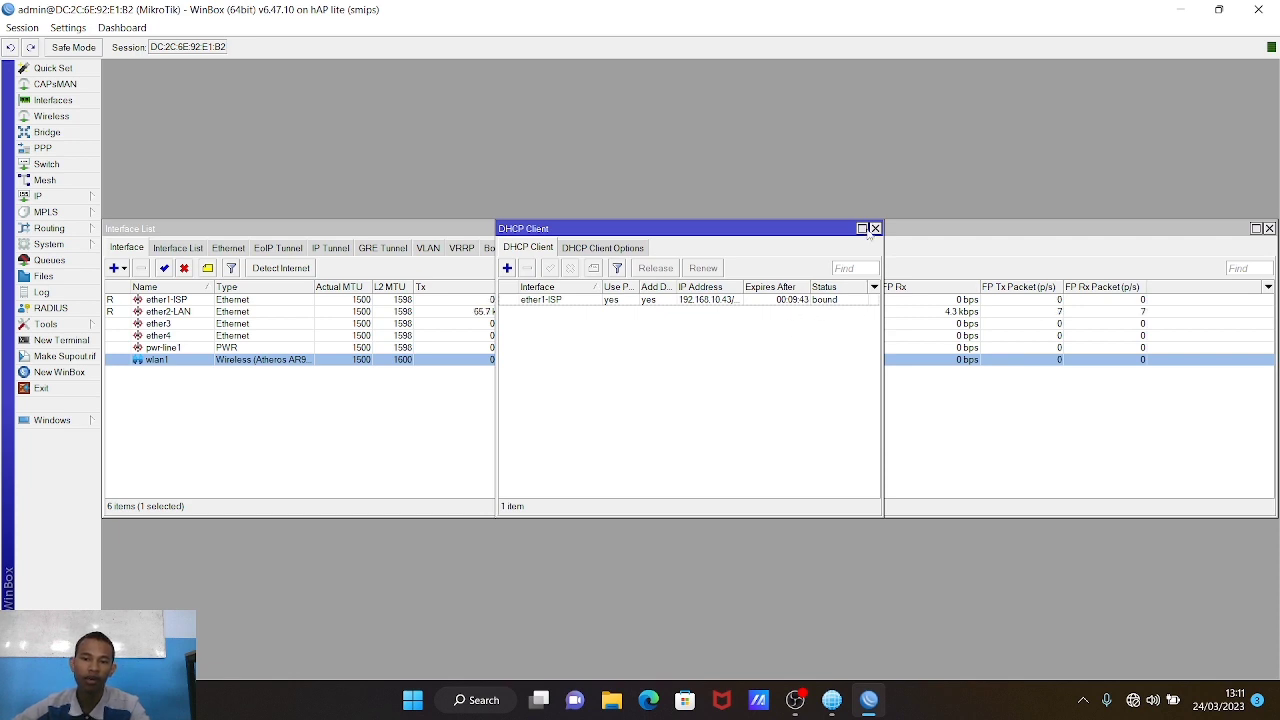
{"action": "left_click", "coordinate": [876, 228]}
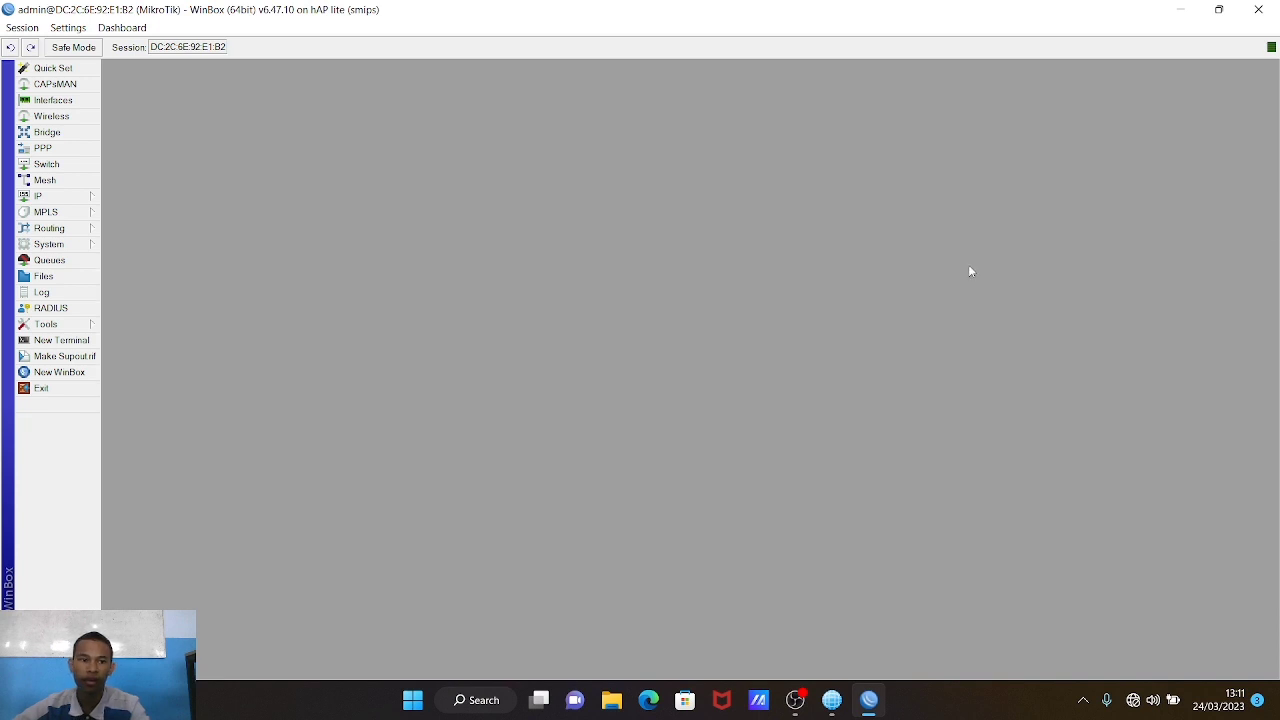
Step: Add the address 192.168.20.1/24 on interface ether2-LAN
{"action": "left_click", "coordinate": [1269, 228]}
{"action": "left_click", "coordinate": [50, 196]}
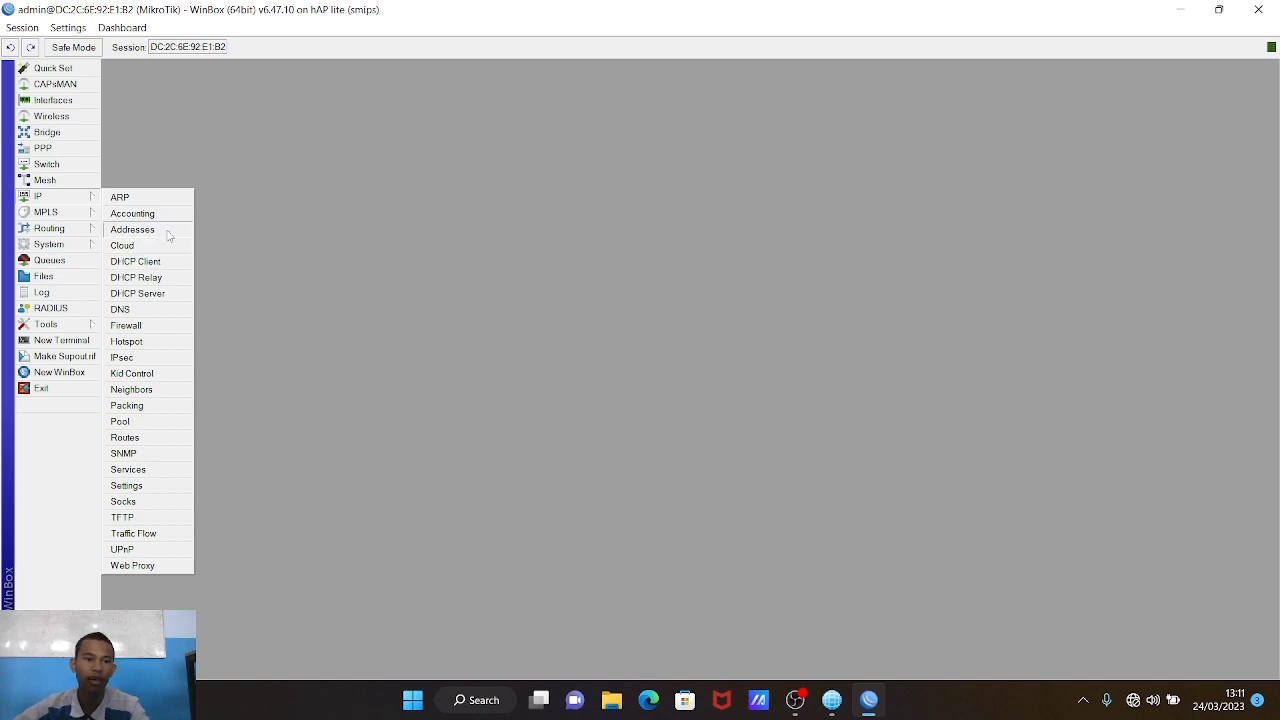
{"action": "left_click", "coordinate": [166, 230]}
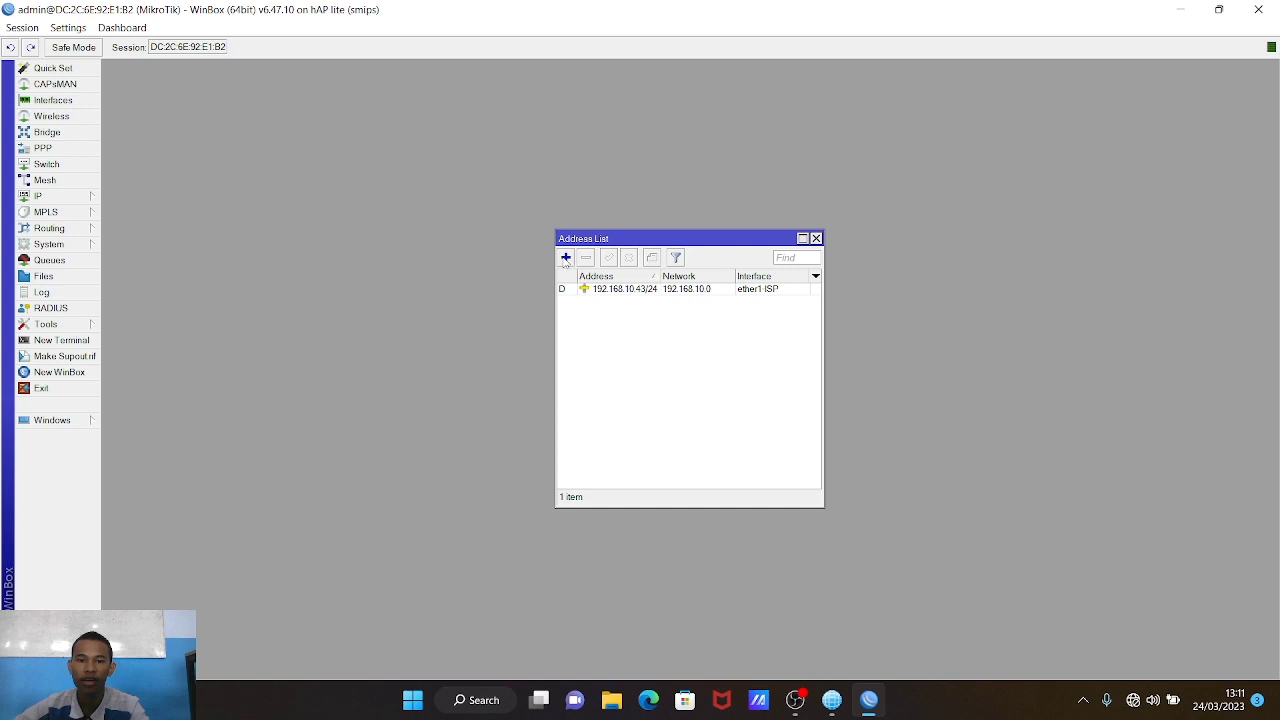
{"action": "left_click", "coordinate": [565, 258]}
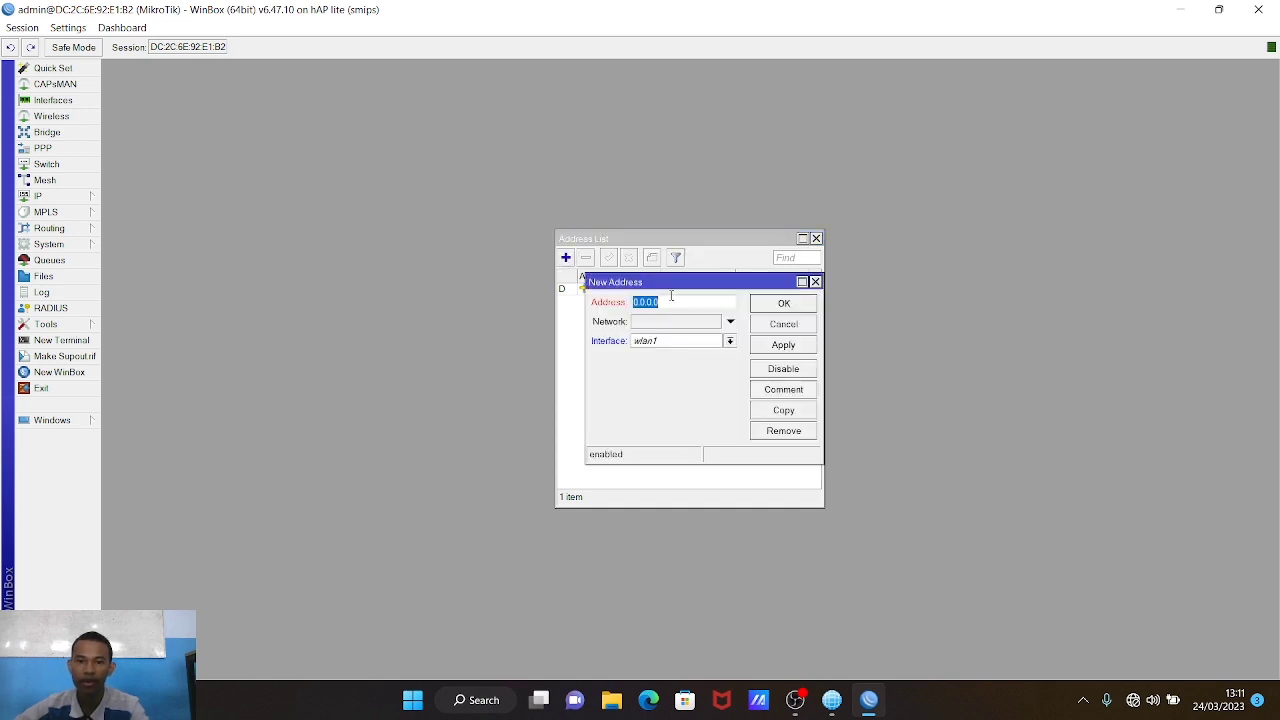
{"action": "key", "text": "BackSpace"}
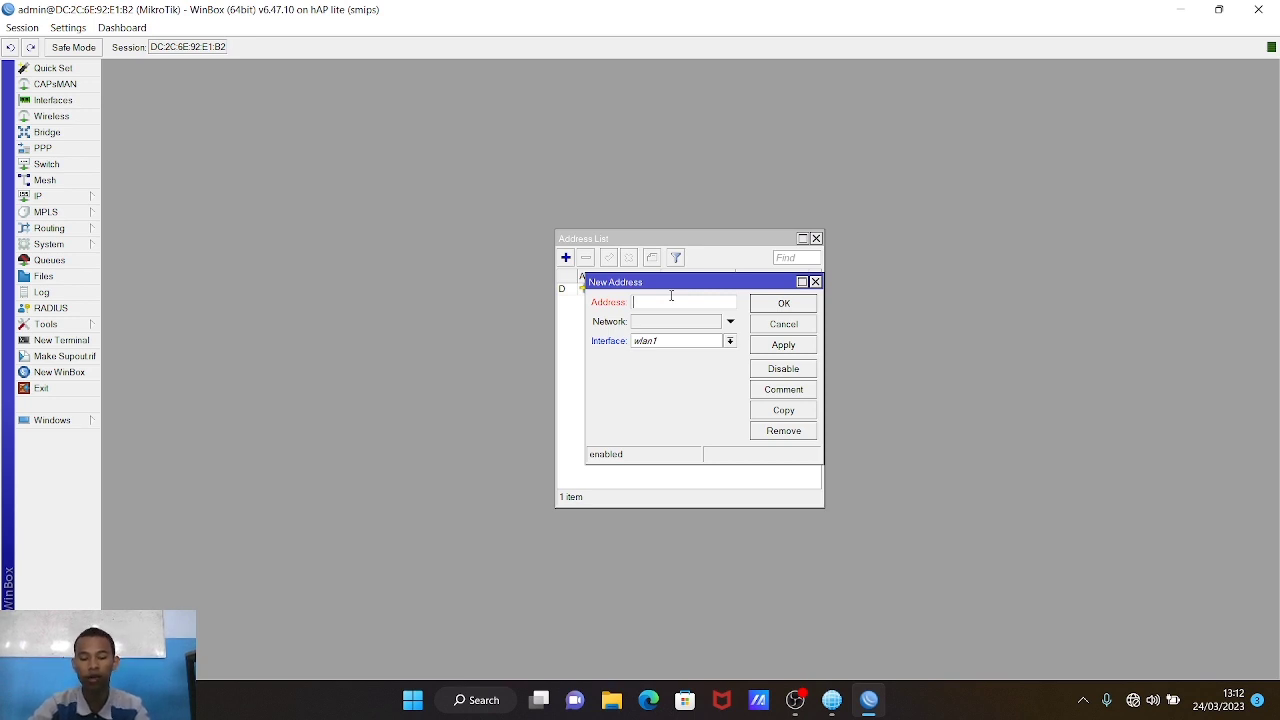
{"action": "type", "text": "192.168.20.1/24"}
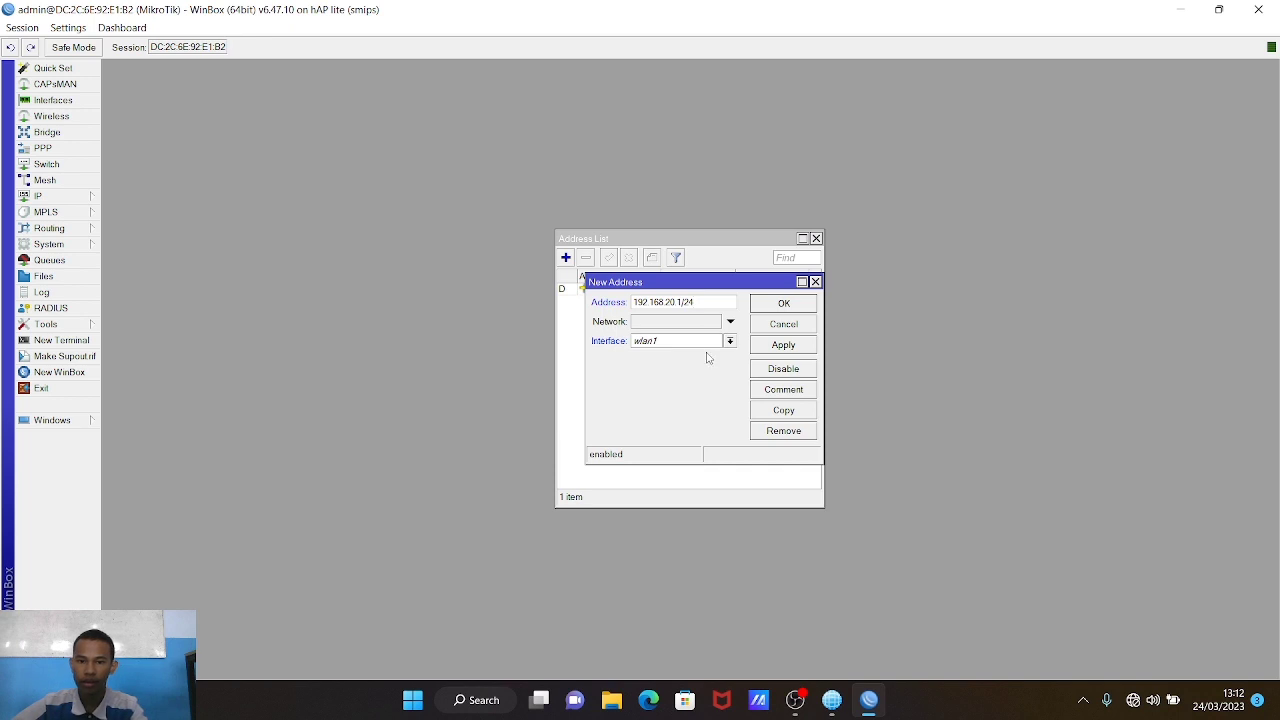
{"action": "left_click", "coordinate": [706, 344]}
{"action": "left_click", "coordinate": [707, 366]}
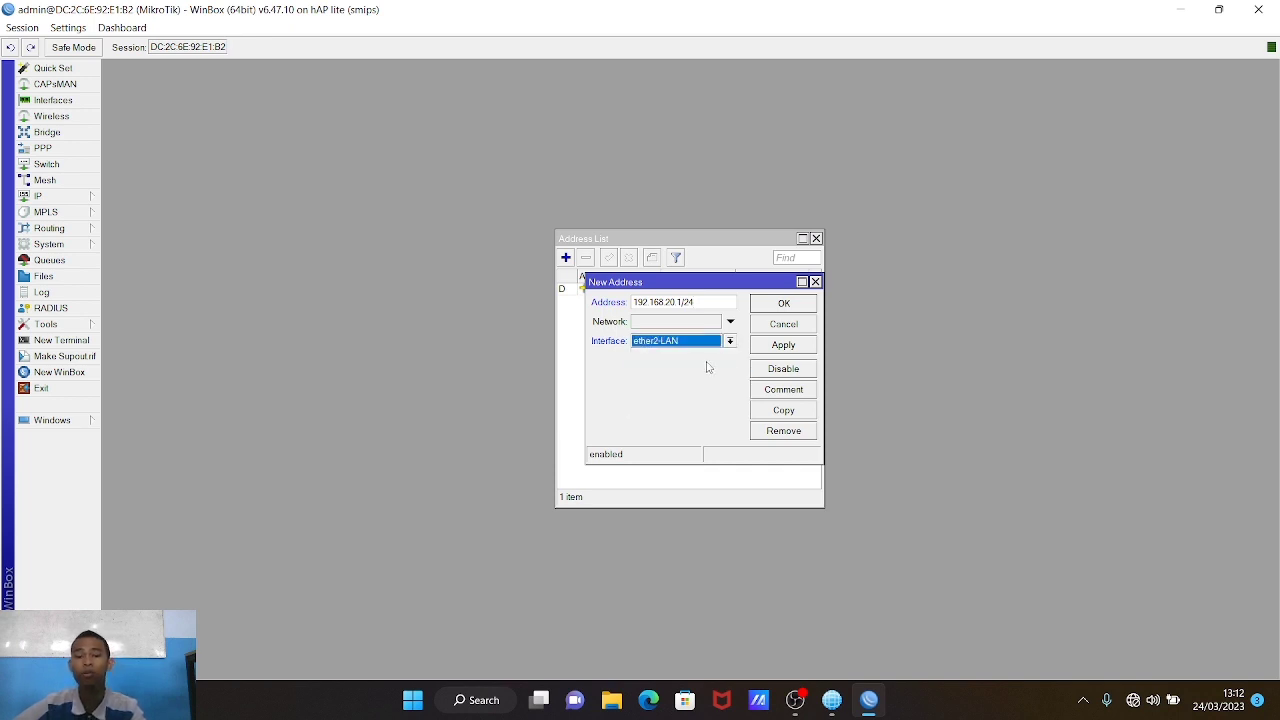
{"action": "left_click", "coordinate": [781, 345]}
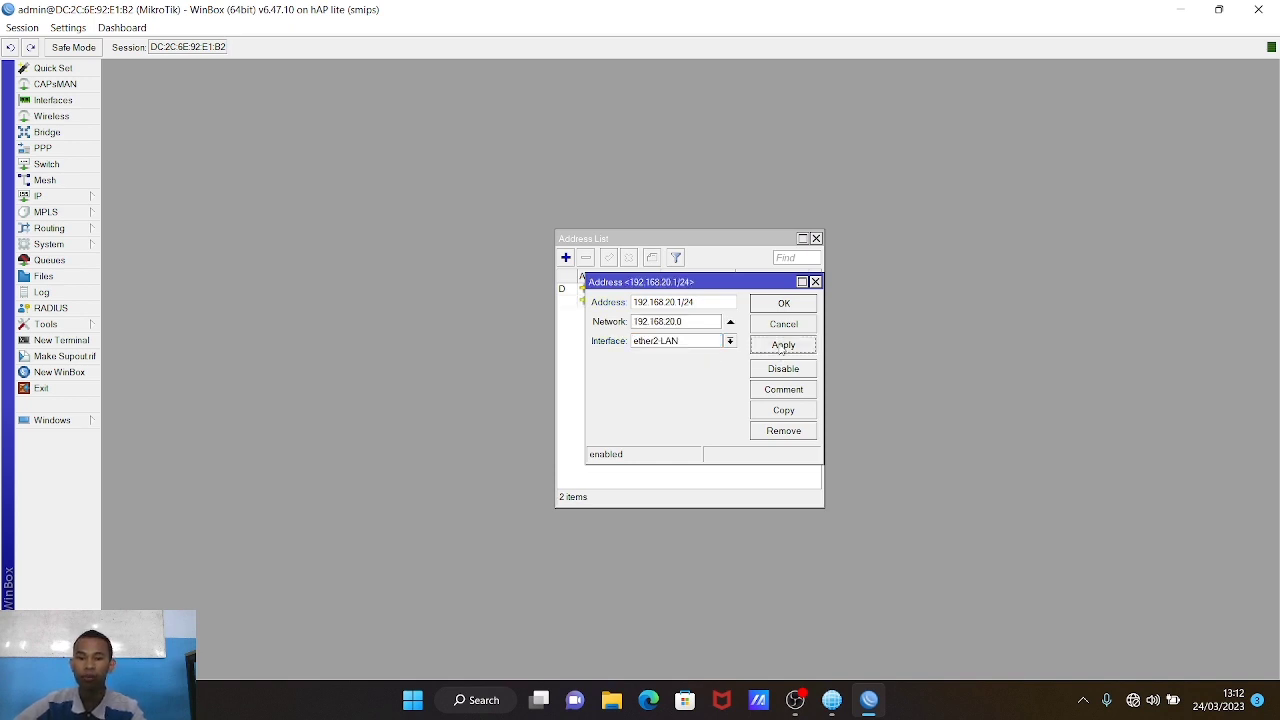
{"action": "left_click", "coordinate": [774, 308]}
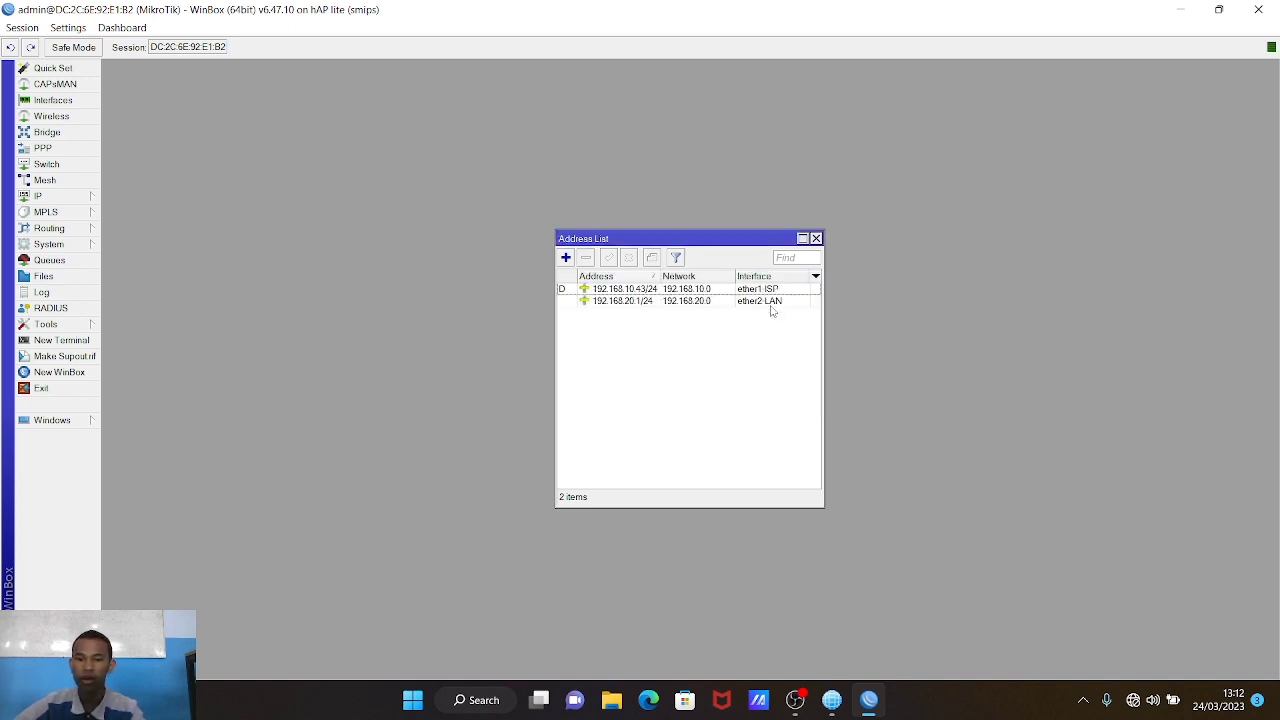
Step: Add the address 192.168.100.1/24 on wlan1 and close the address list
{"action": "left_click", "coordinate": [565, 257]}
{"action": "key", "text": "BackSpace"}
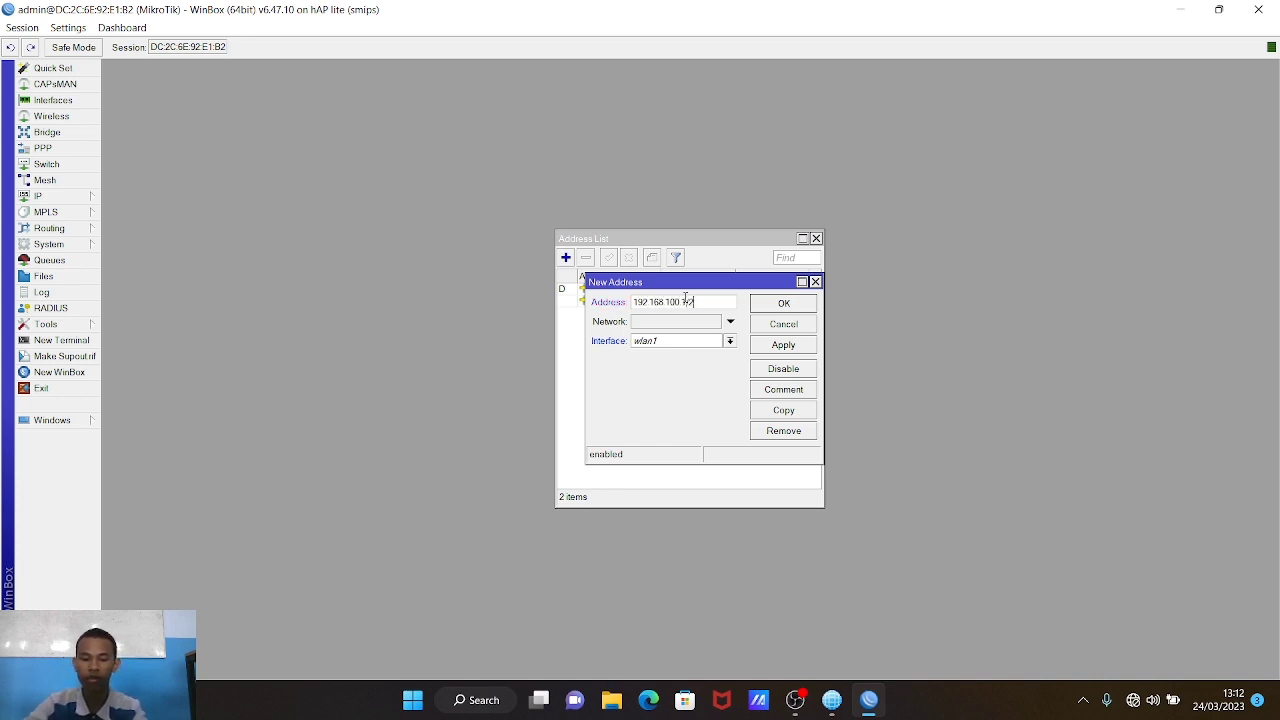
{"action": "left_click", "coordinate": [808, 349]}
{"action": "left_click", "coordinate": [799, 309]}
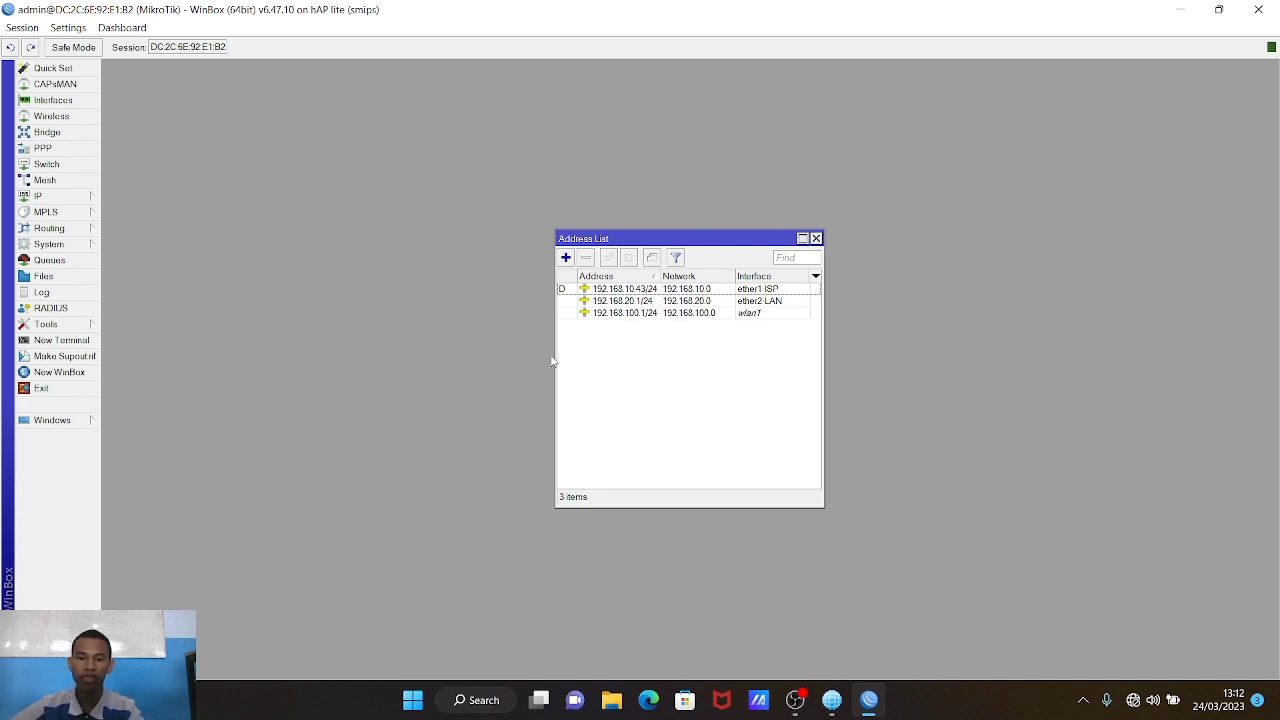
{"action": "left_click", "coordinate": [816, 239]}
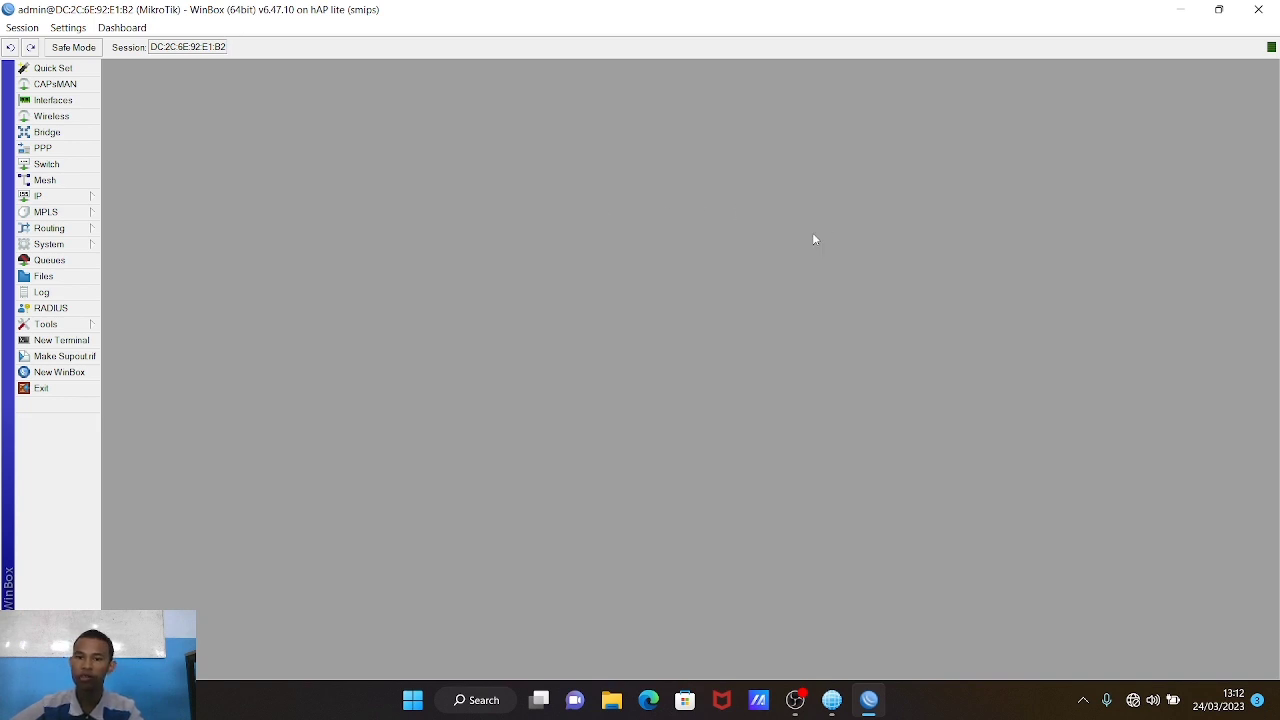
Step: Enable Allow Remote Requests in the router's DNS settings
{"action": "left_click", "coordinate": [80, 197]}
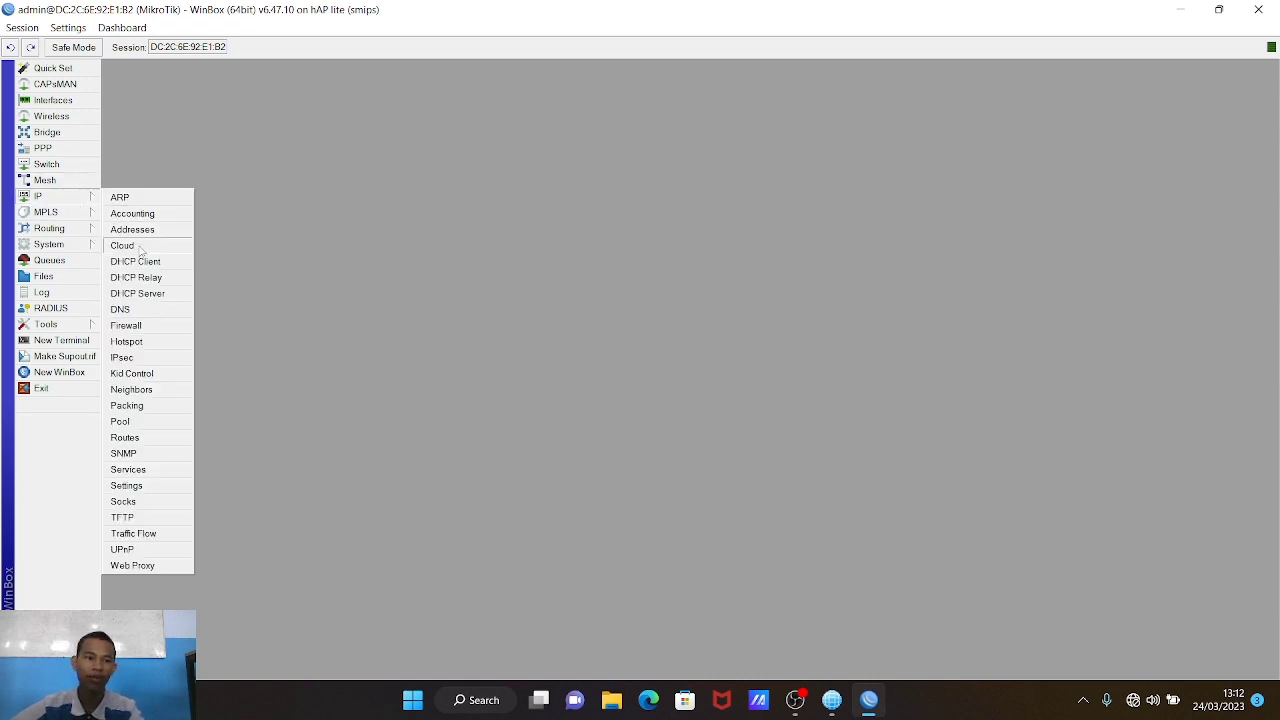
{"action": "left_click", "coordinate": [146, 310]}
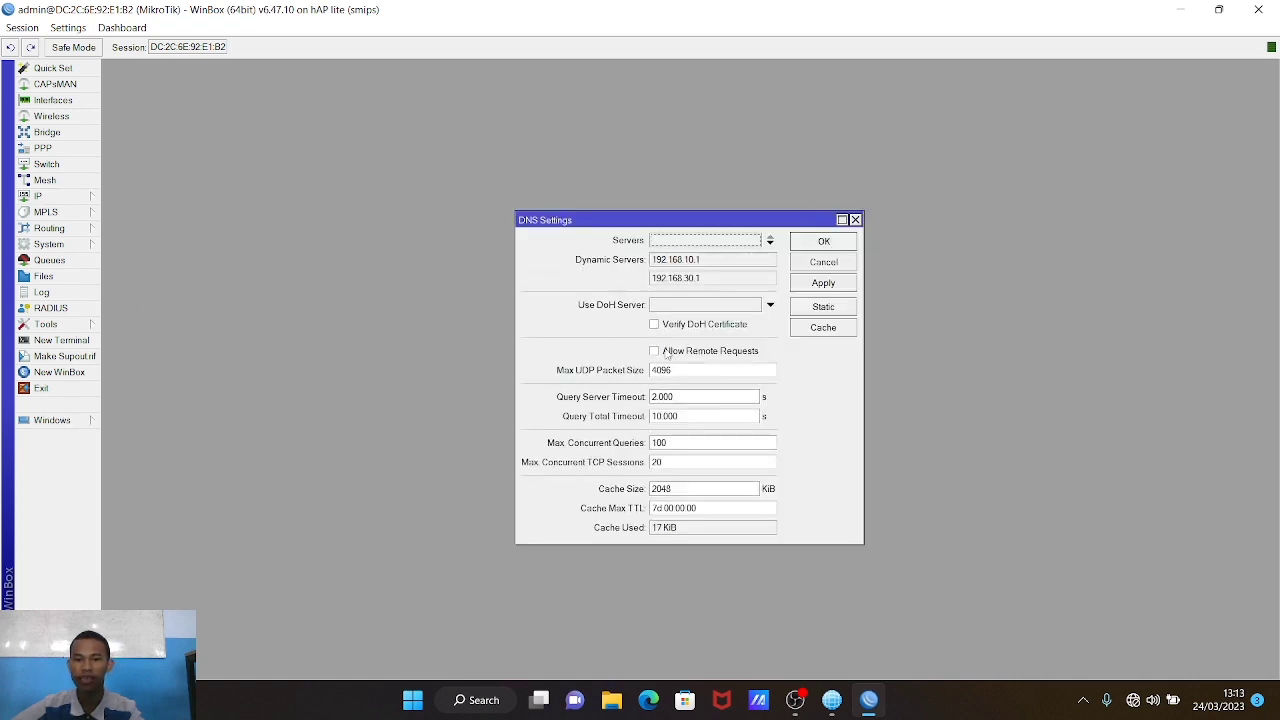
{"action": "left_click", "coordinate": [654, 351]}
{"action": "left_click", "coordinate": [843, 287]}
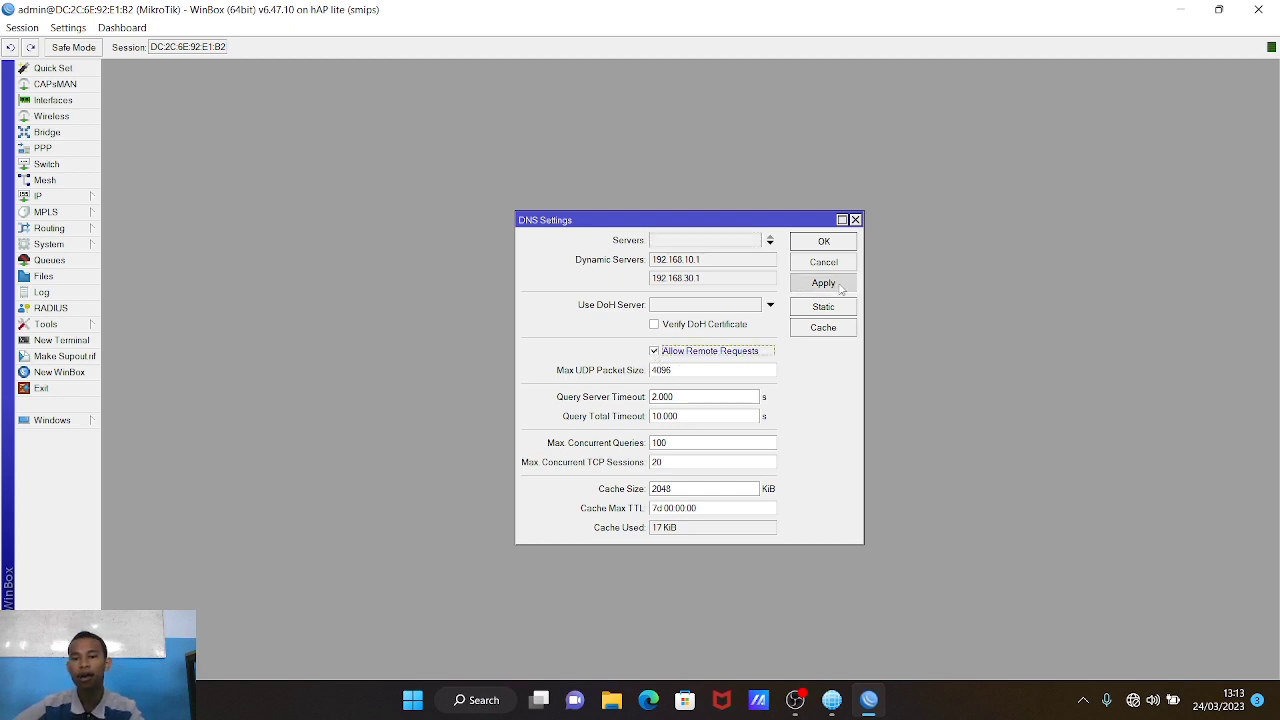
{"action": "left_click", "coordinate": [834, 233]}
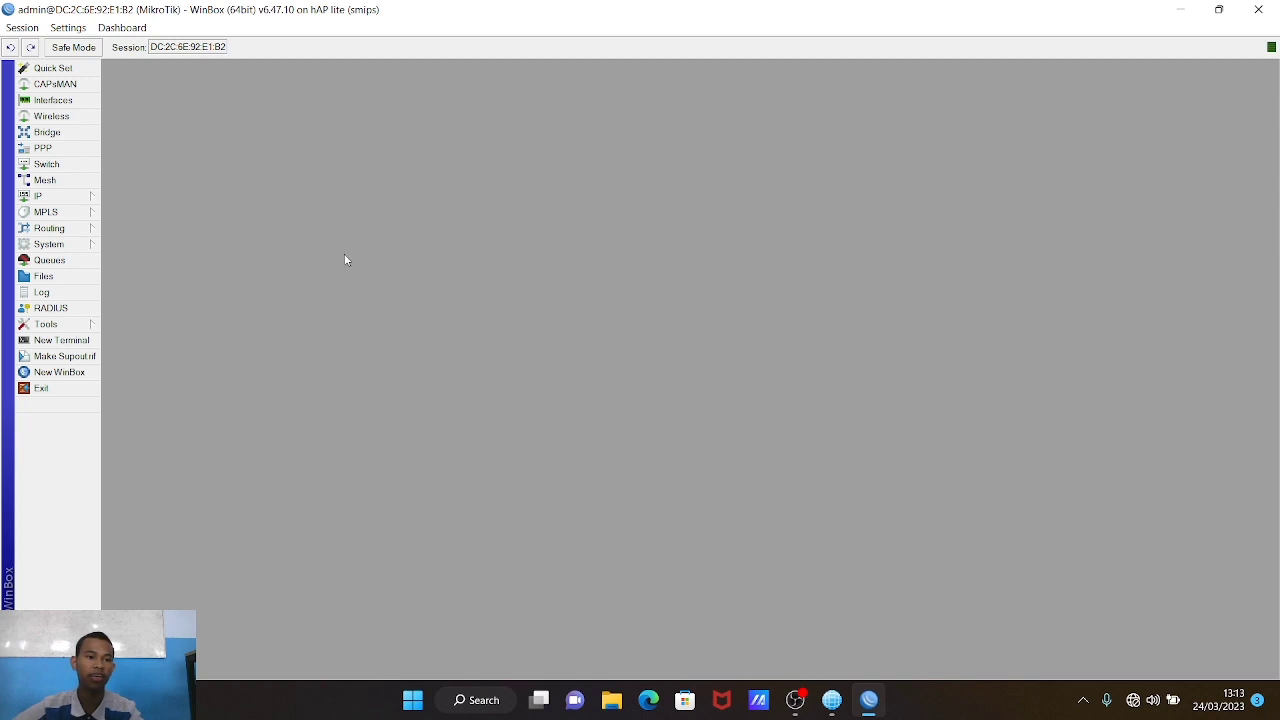
Step: Create a new srcnat NAT rule matching traffic out through ether1-ISP
{"action": "left_click", "coordinate": [58, 203]}
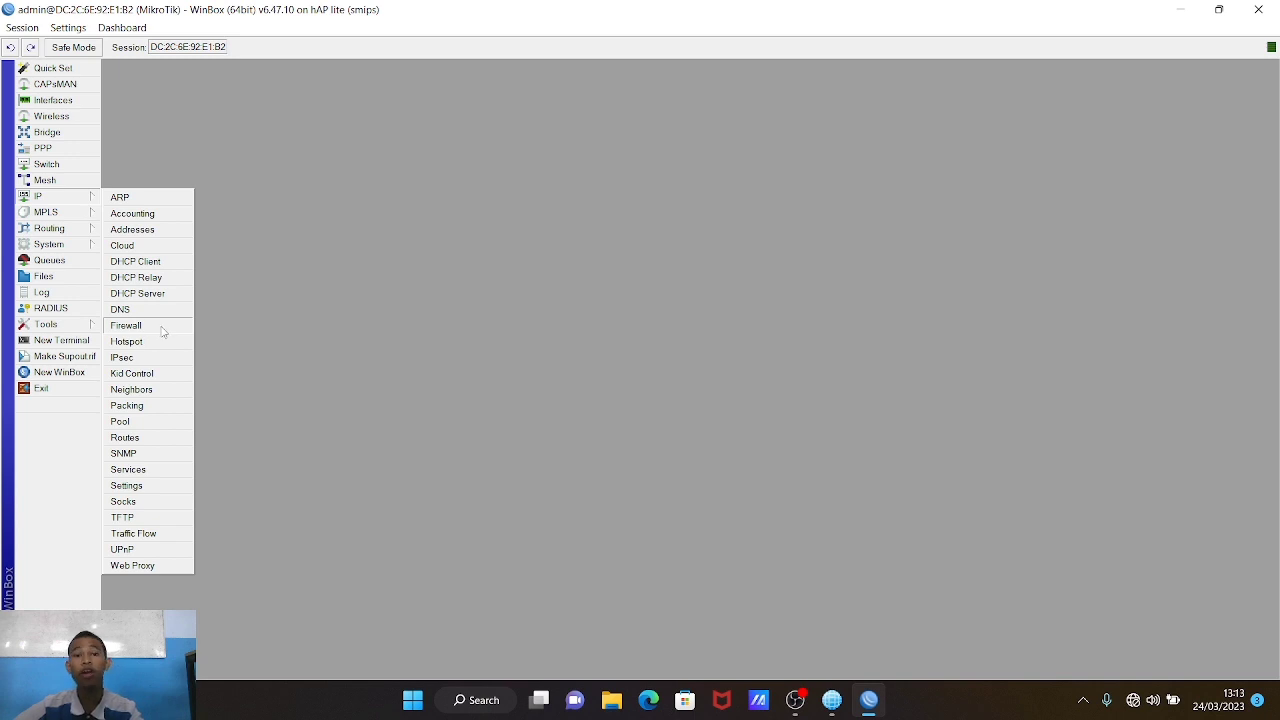
{"action": "left_click", "coordinate": [126, 326]}
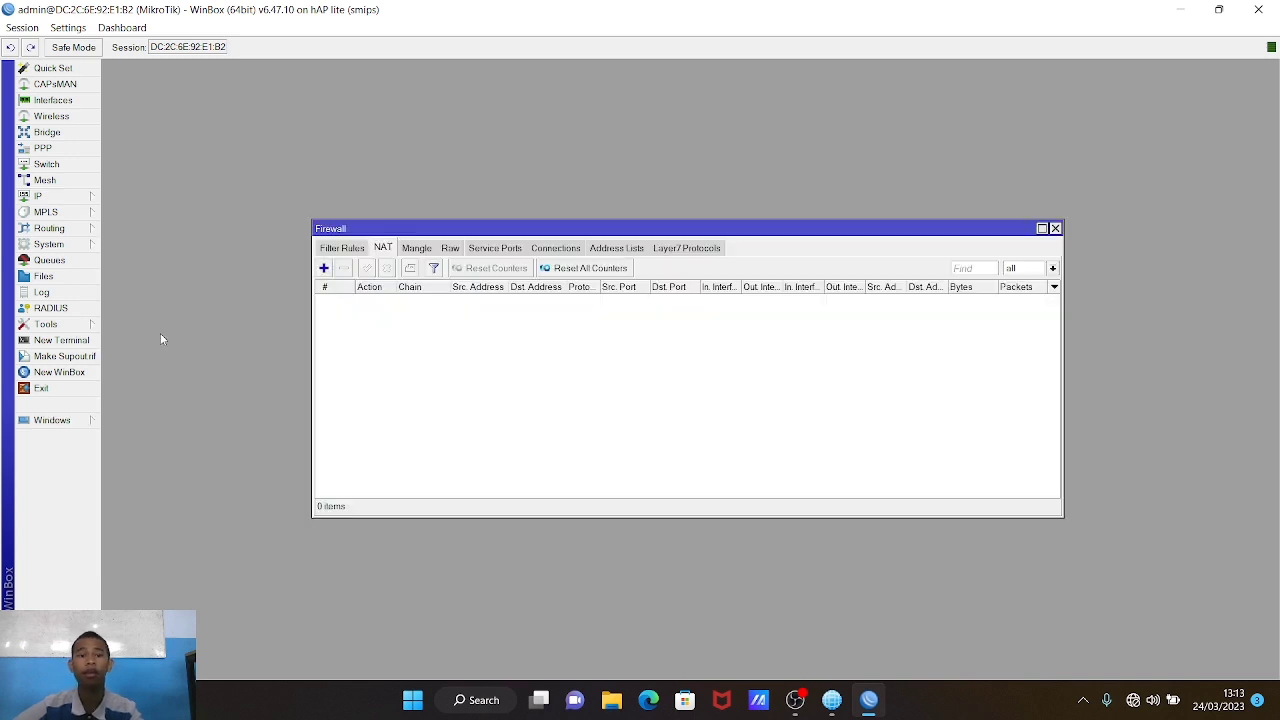
{"action": "left_click", "coordinate": [323, 268]}
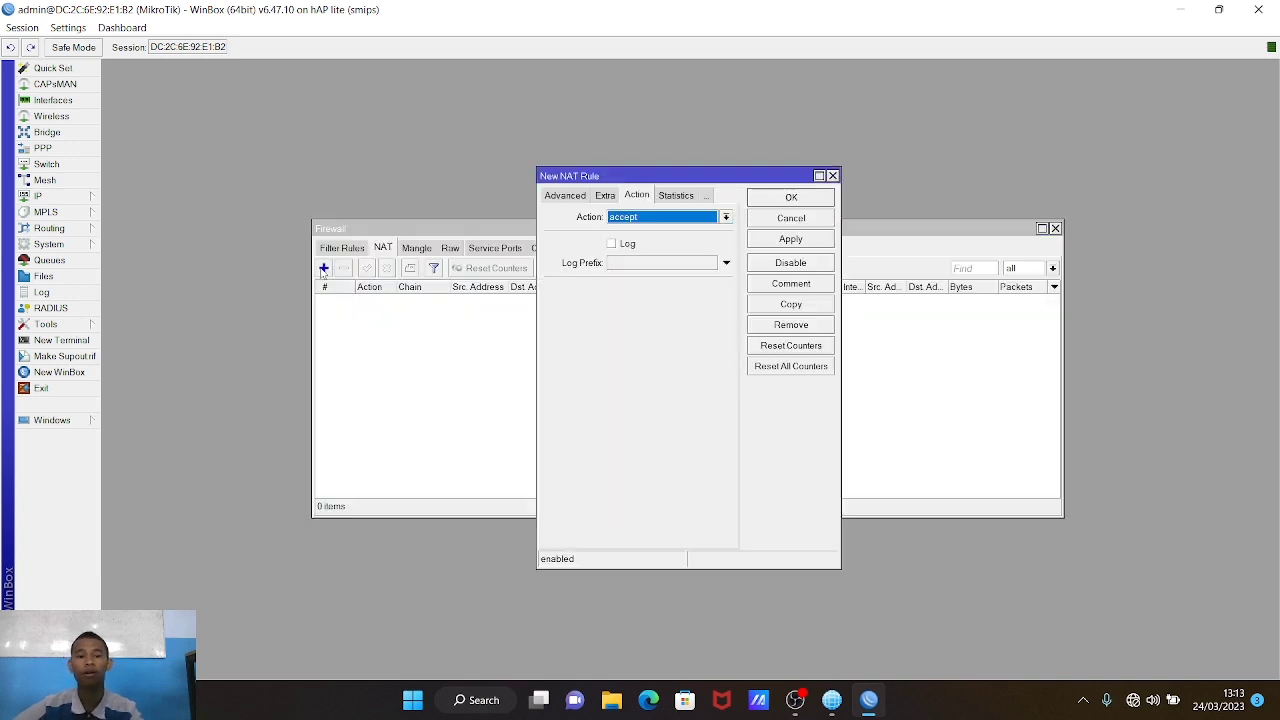
{"action": "left_click", "coordinate": [567, 200]}
{"action": "left_click", "coordinate": [562, 197]}
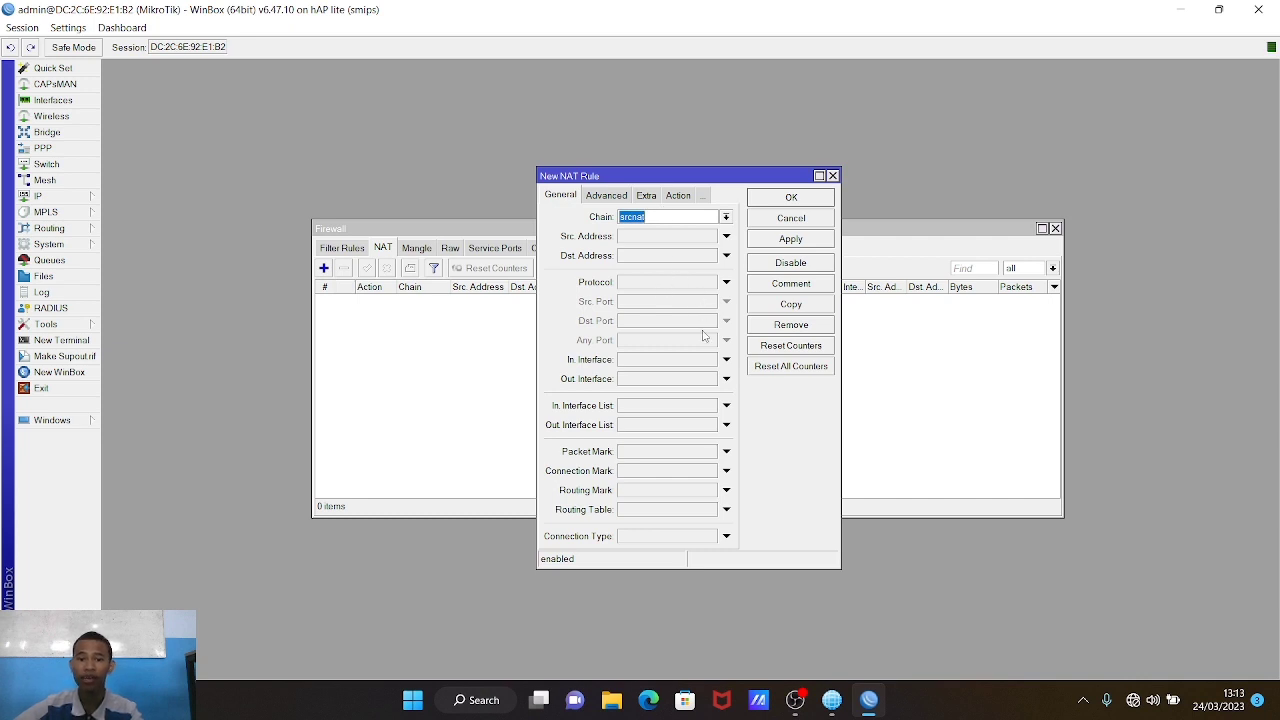
{"action": "left_click", "coordinate": [726, 380]}
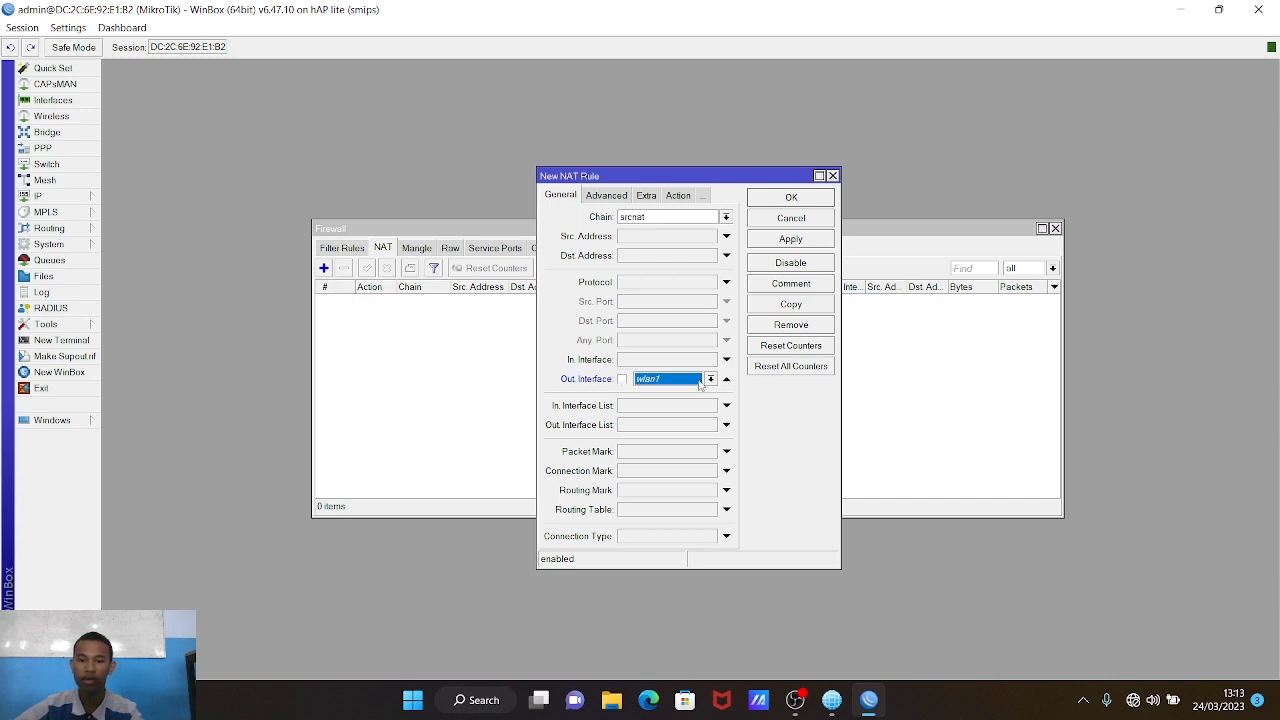
{"action": "left_click", "coordinate": [709, 380]}
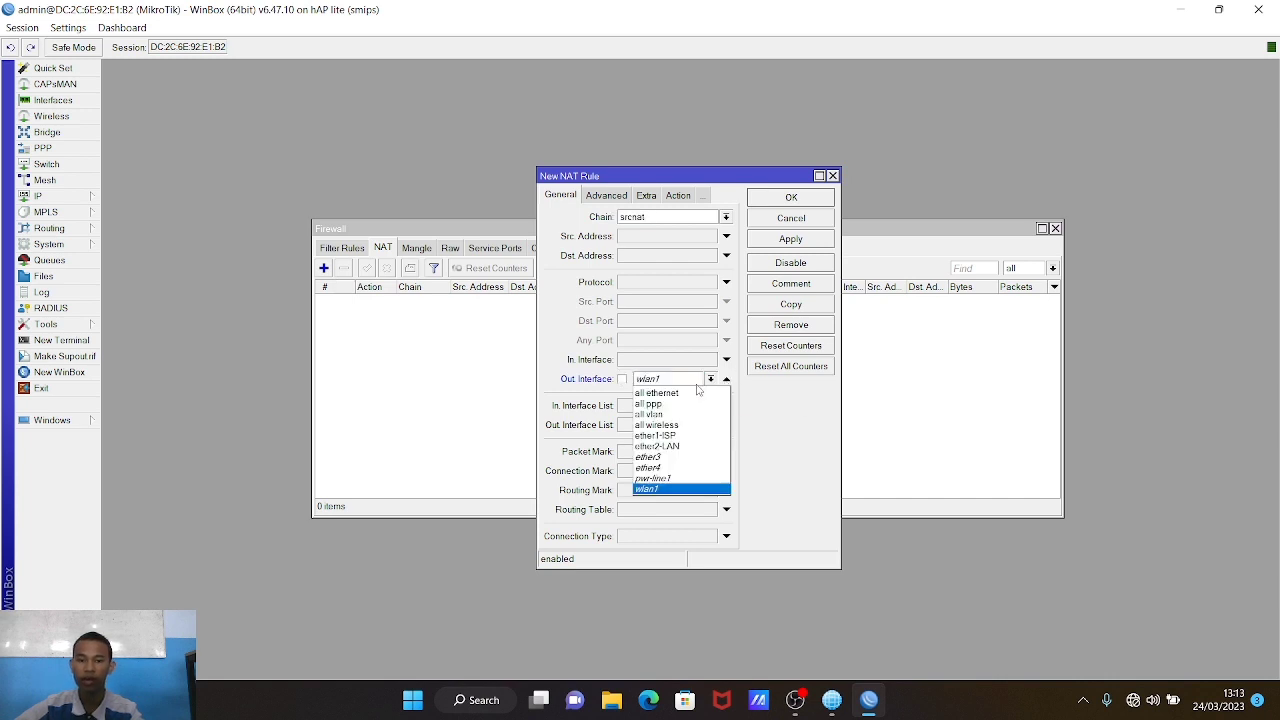
{"action": "left_click", "coordinate": [681, 436]}
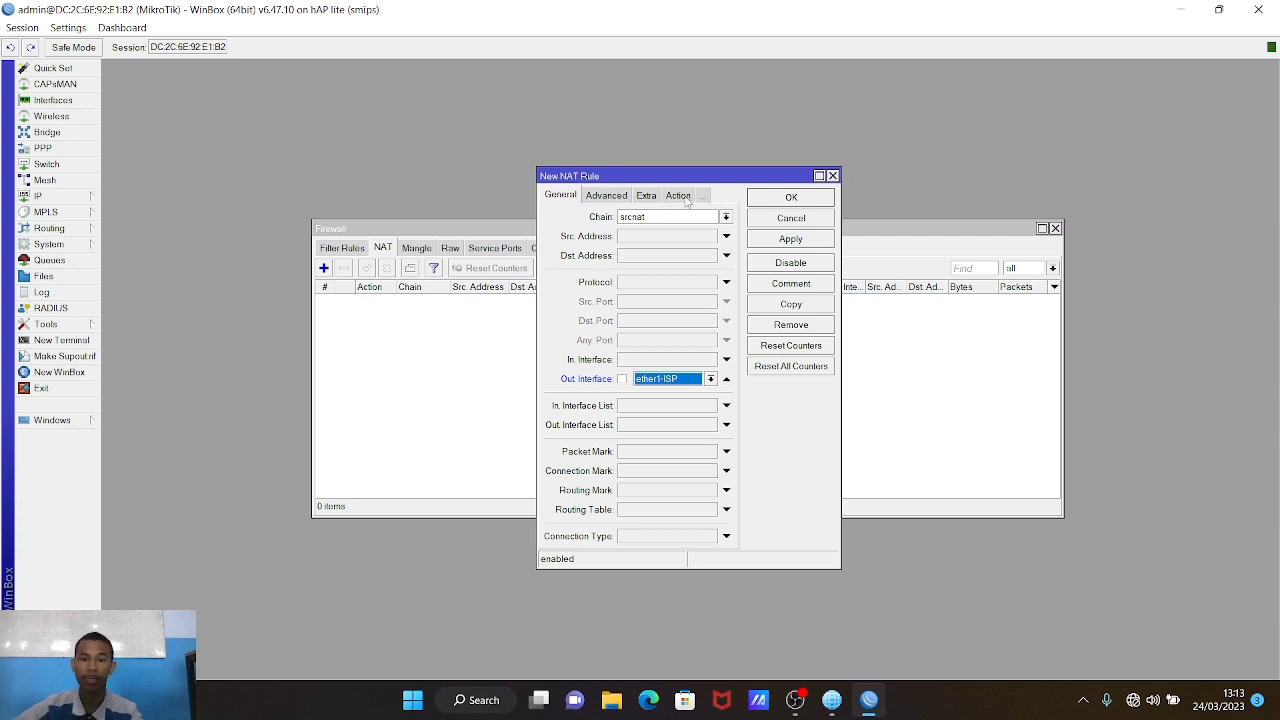
Step: Set the NAT rule's action to masquerade and save it
{"action": "left_click", "coordinate": [679, 196]}
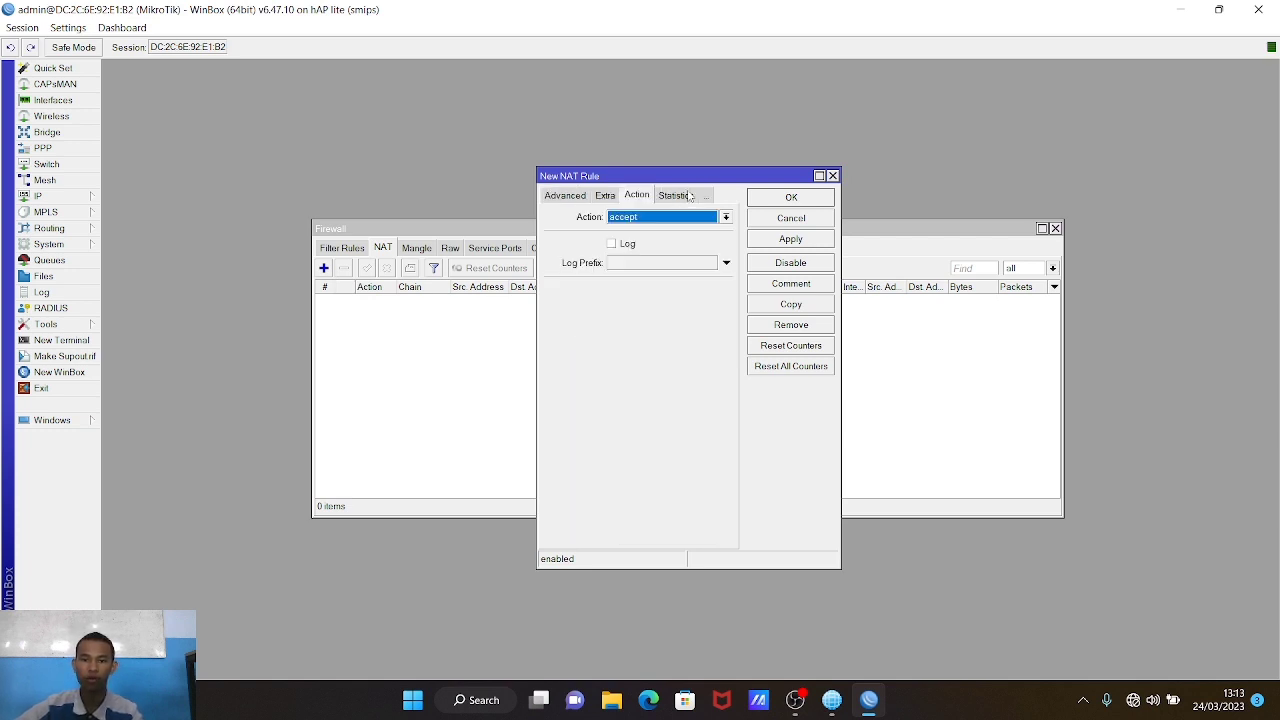
{"action": "left_click", "coordinate": [679, 219]}
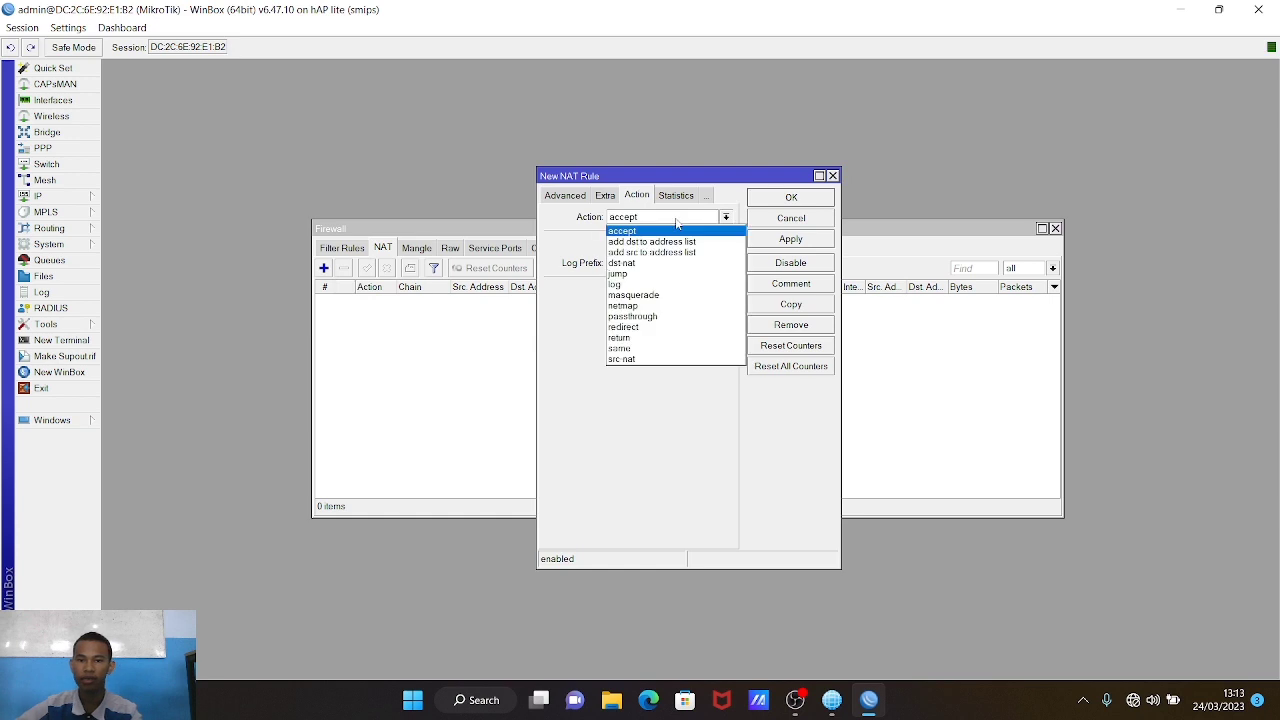
{"action": "left_click", "coordinate": [670, 296]}
{"action": "left_click", "coordinate": [789, 239]}
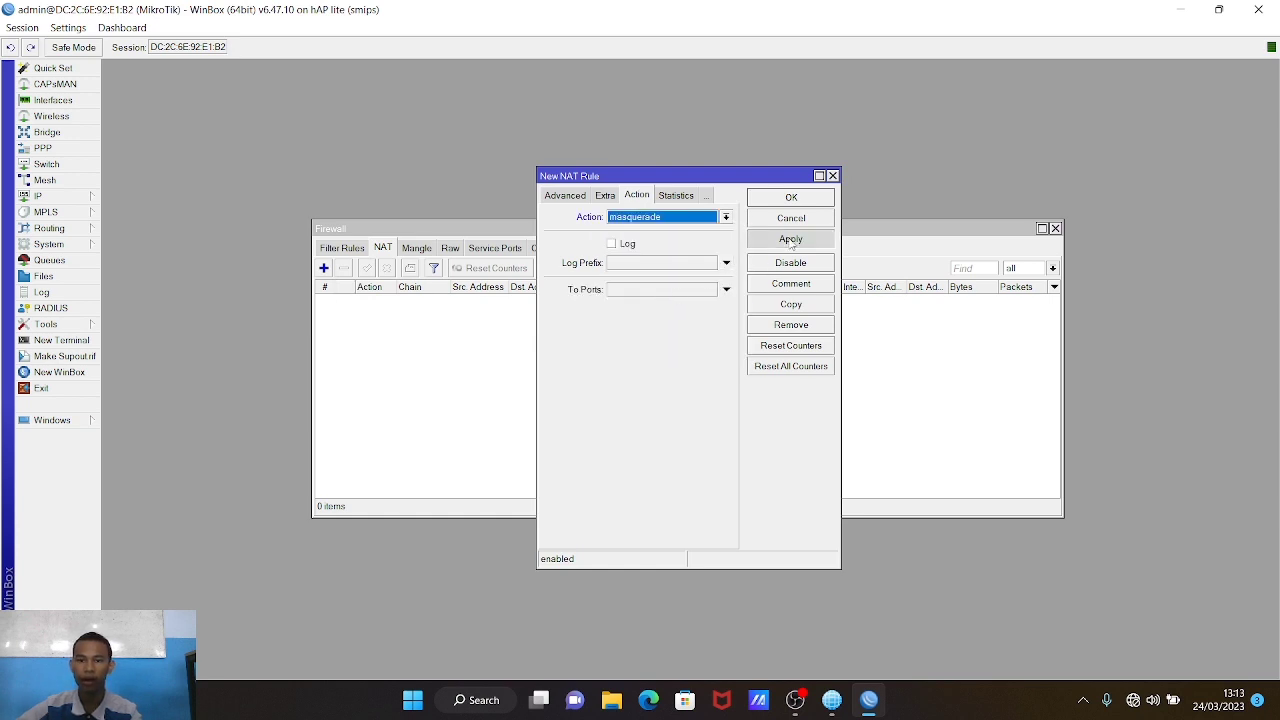
{"action": "left_click", "coordinate": [791, 197]}
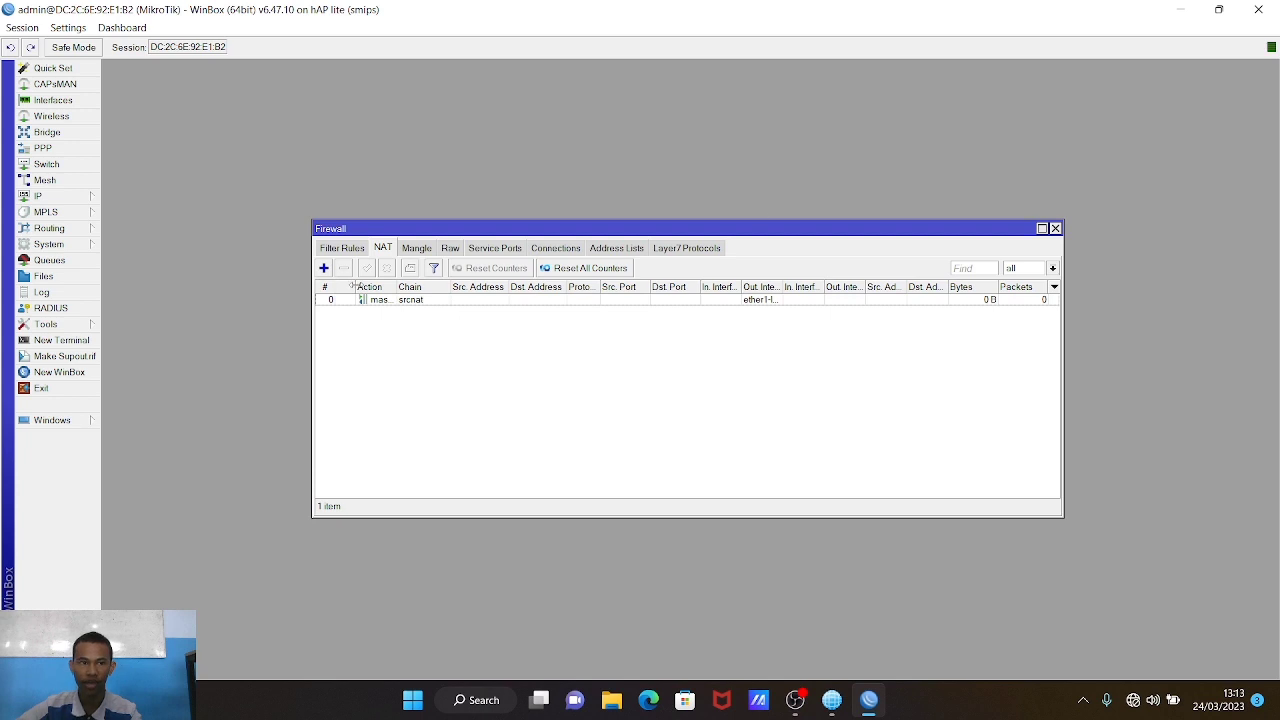
{"action": "left_click", "coordinate": [87, 197]}
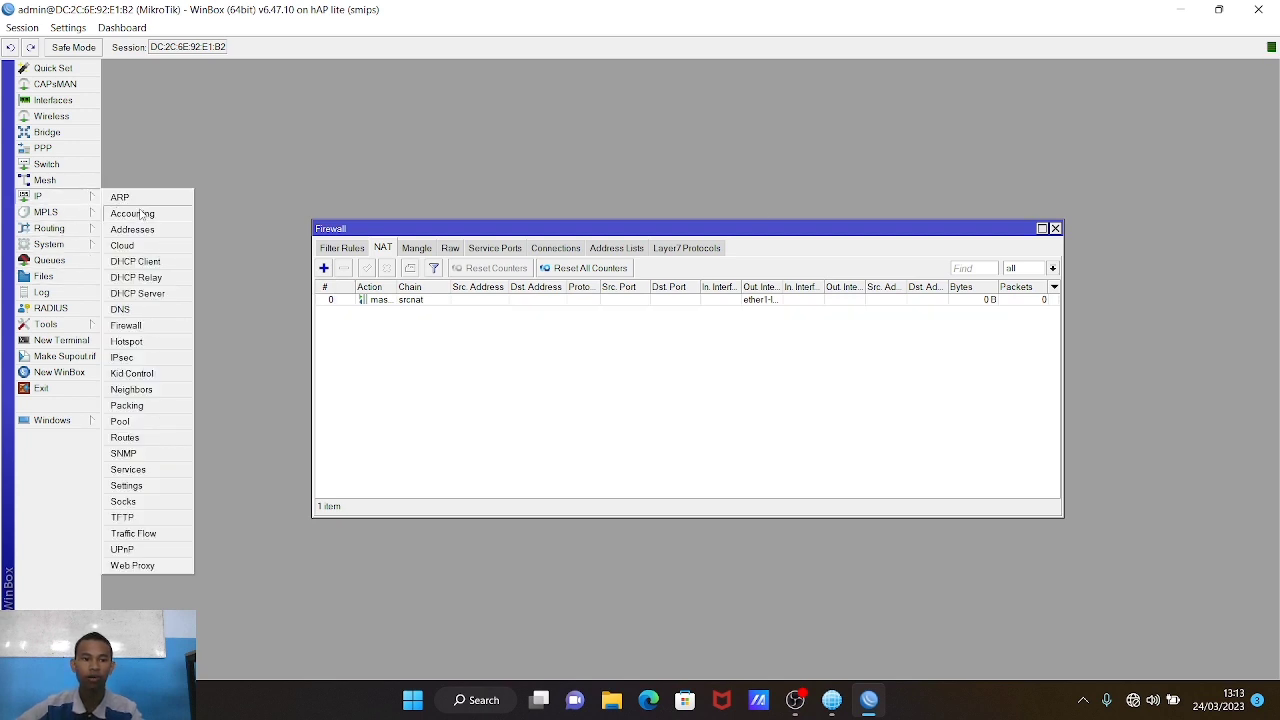
{"action": "left_click", "coordinate": [145, 342]}
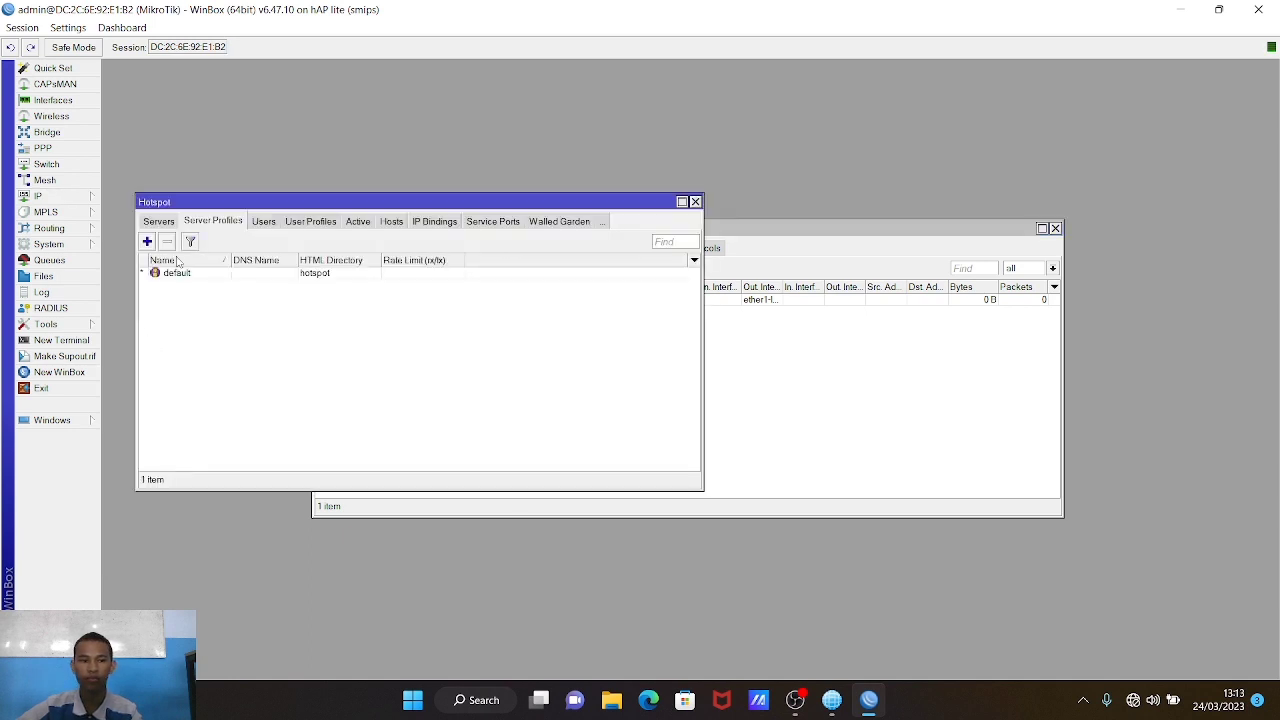
Step: Run Hotspot Setup from the Servers tab with wlan1 as the hotspot interface
{"action": "left_click", "coordinate": [162, 223]}
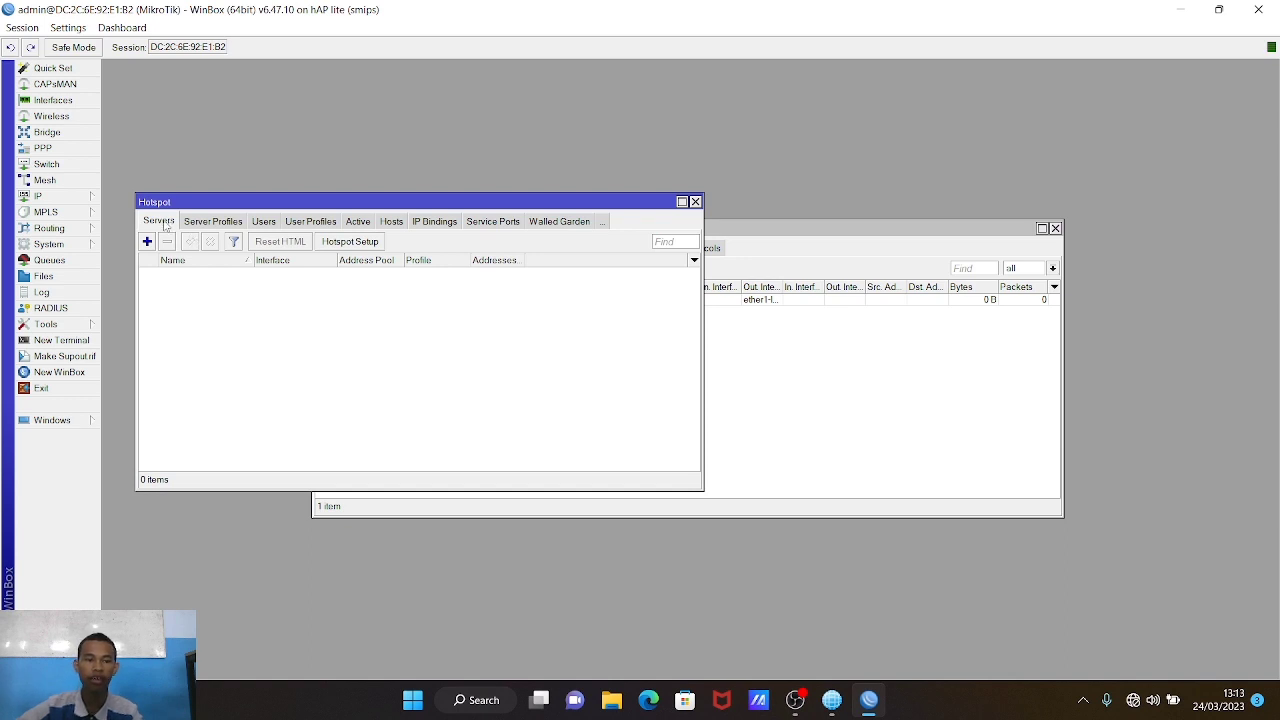
{"action": "left_click", "coordinate": [346, 246]}
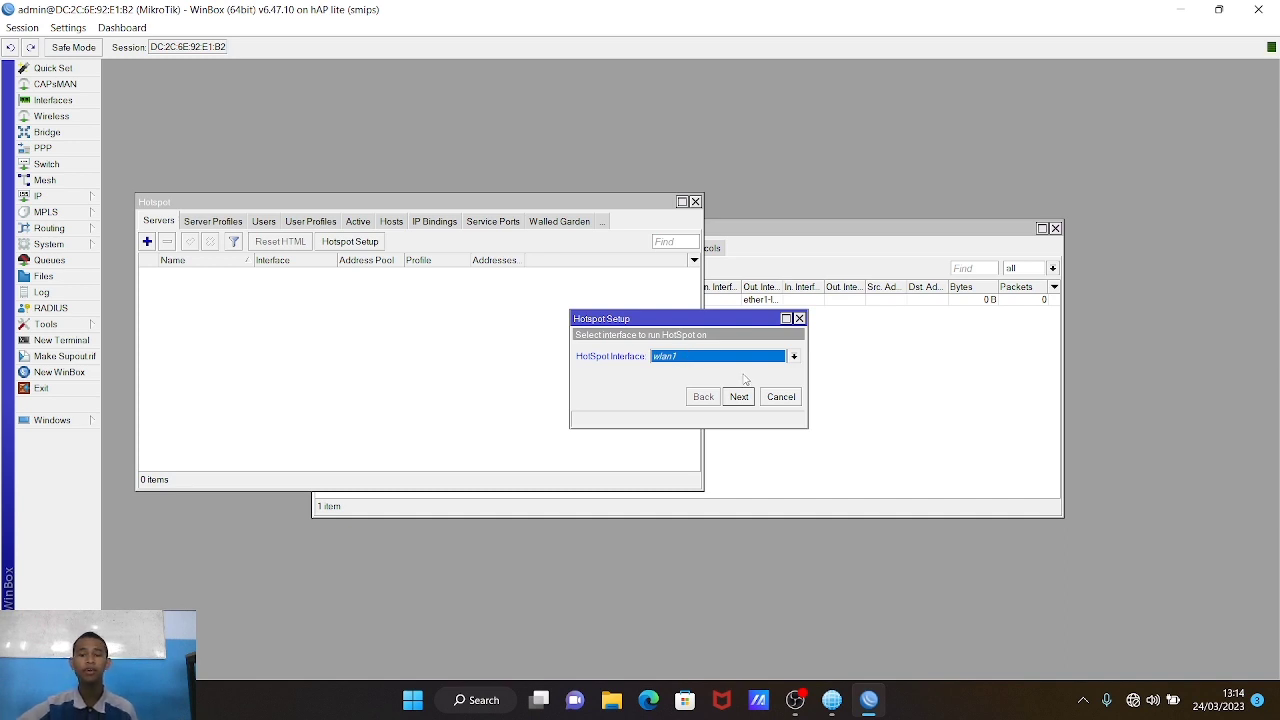
{"action": "left_click", "coordinate": [739, 397]}
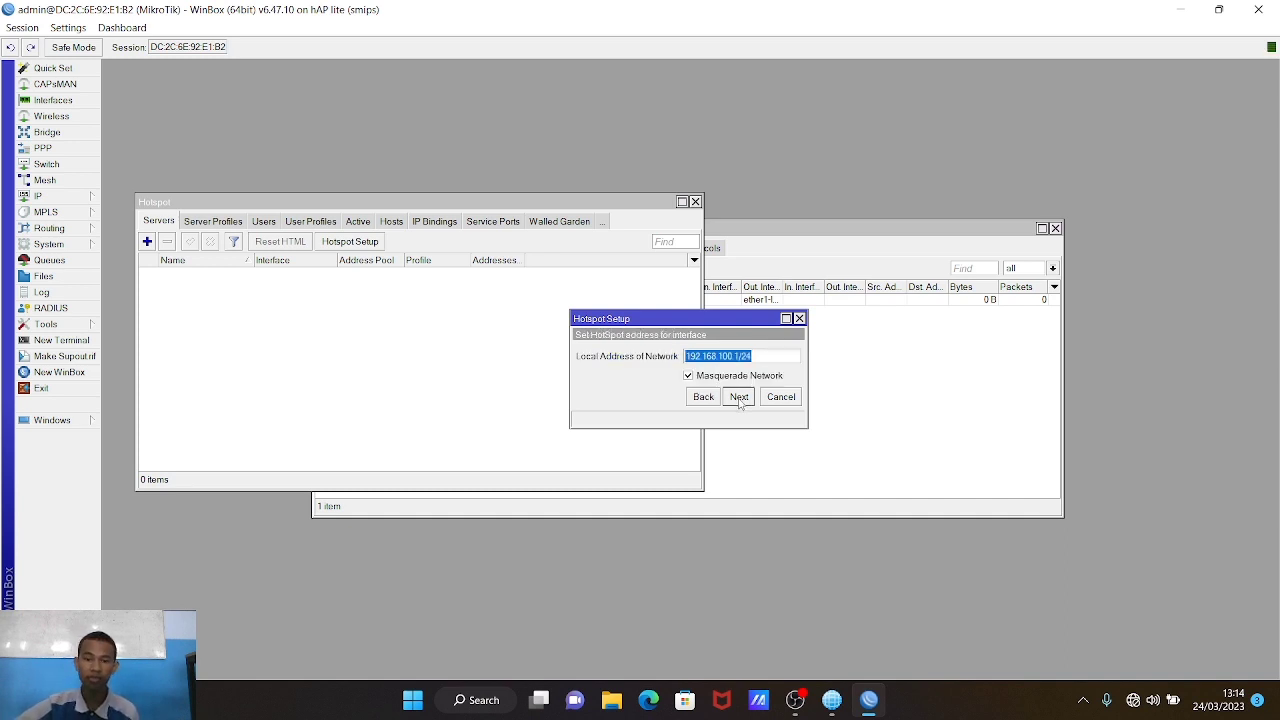
Step: Accept local address 192.168.100.1/24 and pool 192.168.100.2-192.168.100.254, with no certificate or SMTP server
{"action": "left_click", "coordinate": [739, 397]}
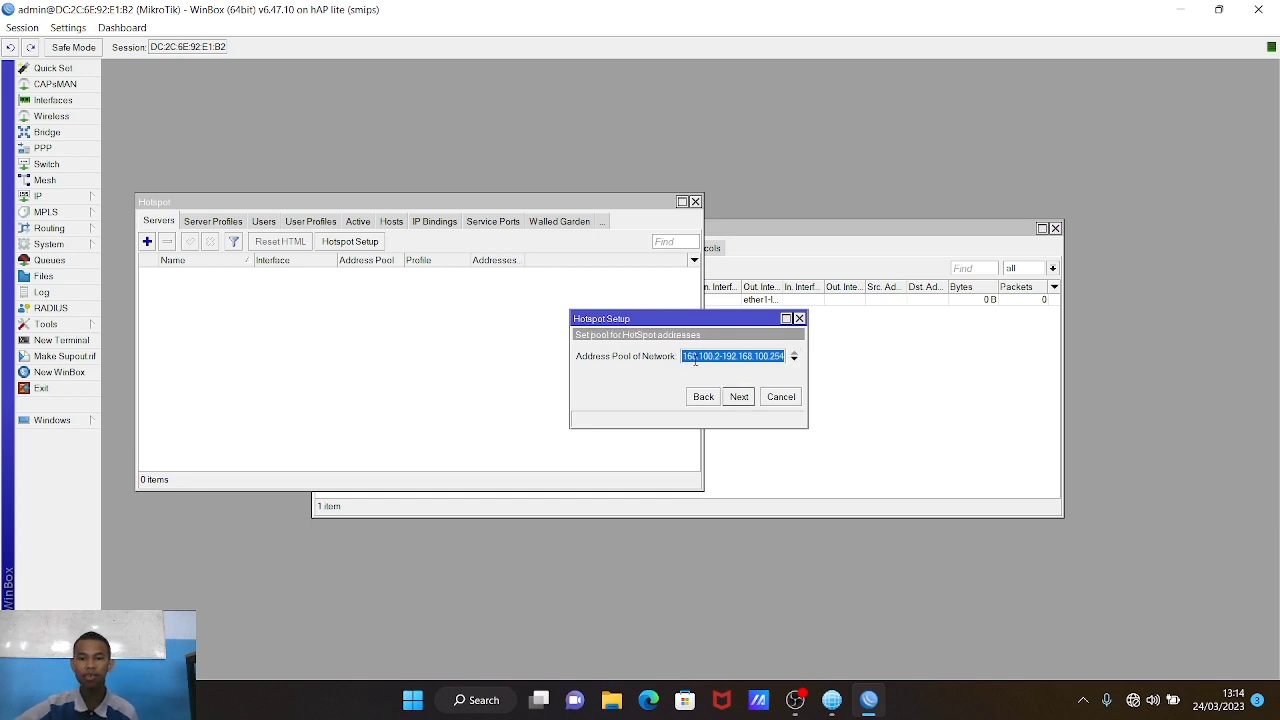
{"action": "left_click_drag", "start_coordinate": [685, 362], "coordinate": [708, 362]}
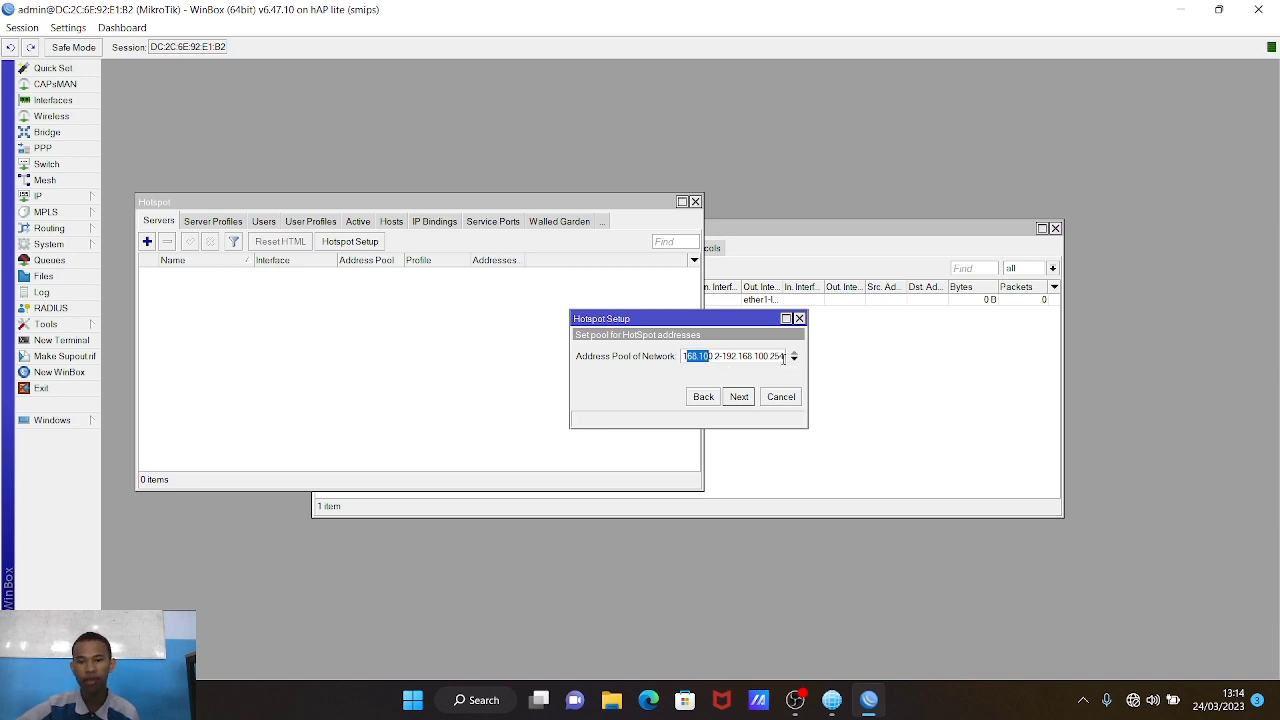
{"action": "left_click", "coordinate": [783, 356]}
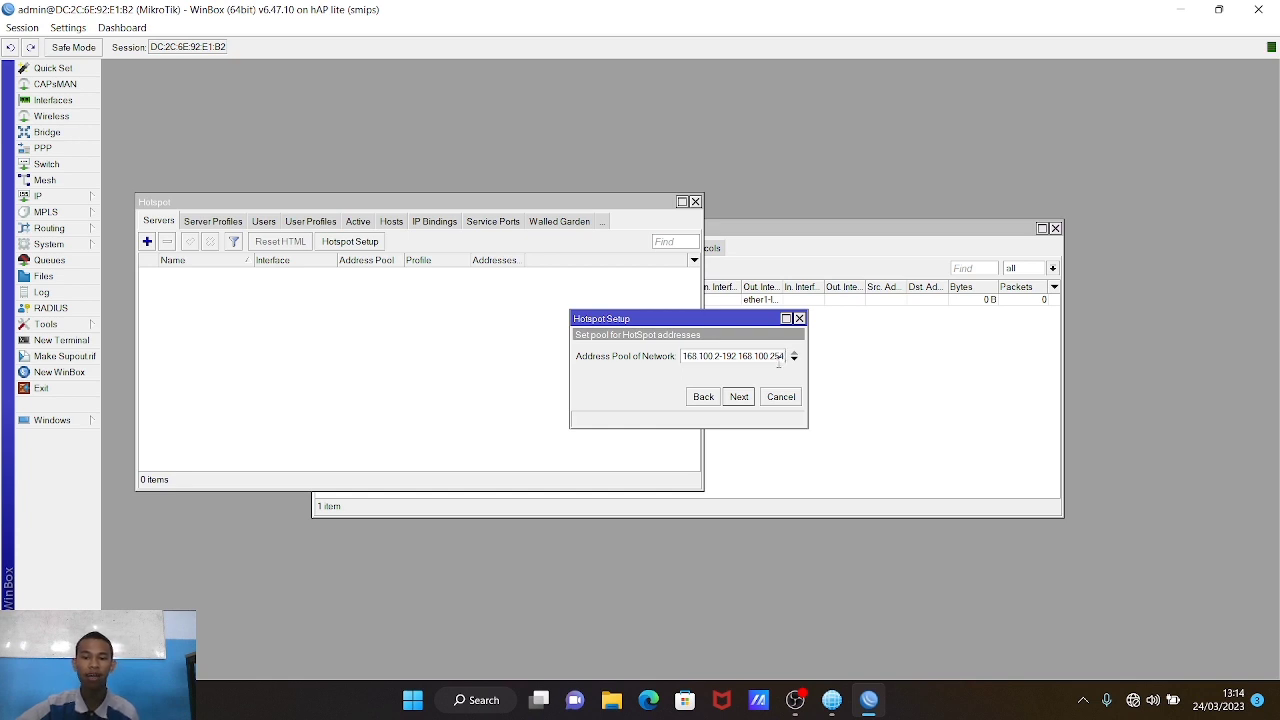
{"action": "left_click", "coordinate": [738, 397]}
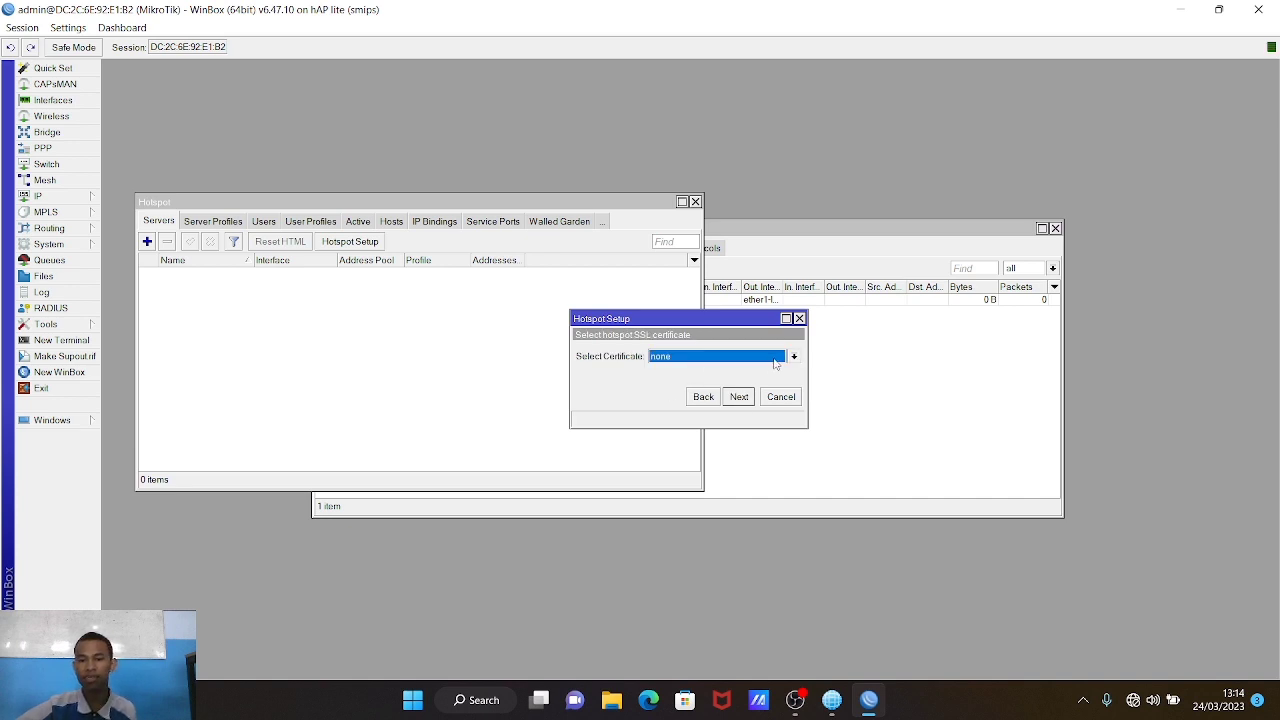
{"action": "left_click", "coordinate": [770, 360]}
{"action": "left_click", "coordinate": [759, 359]}
{"action": "left_click", "coordinate": [739, 397]}
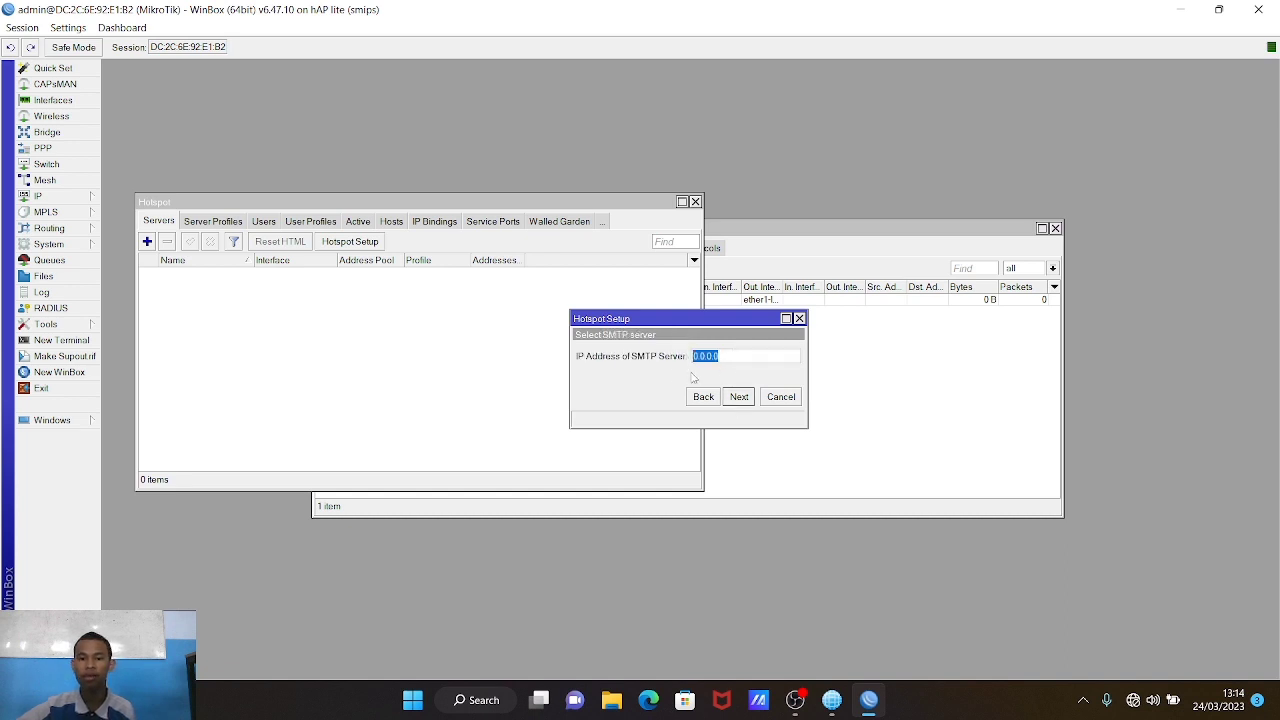
{"action": "left_click", "coordinate": [737, 398]}
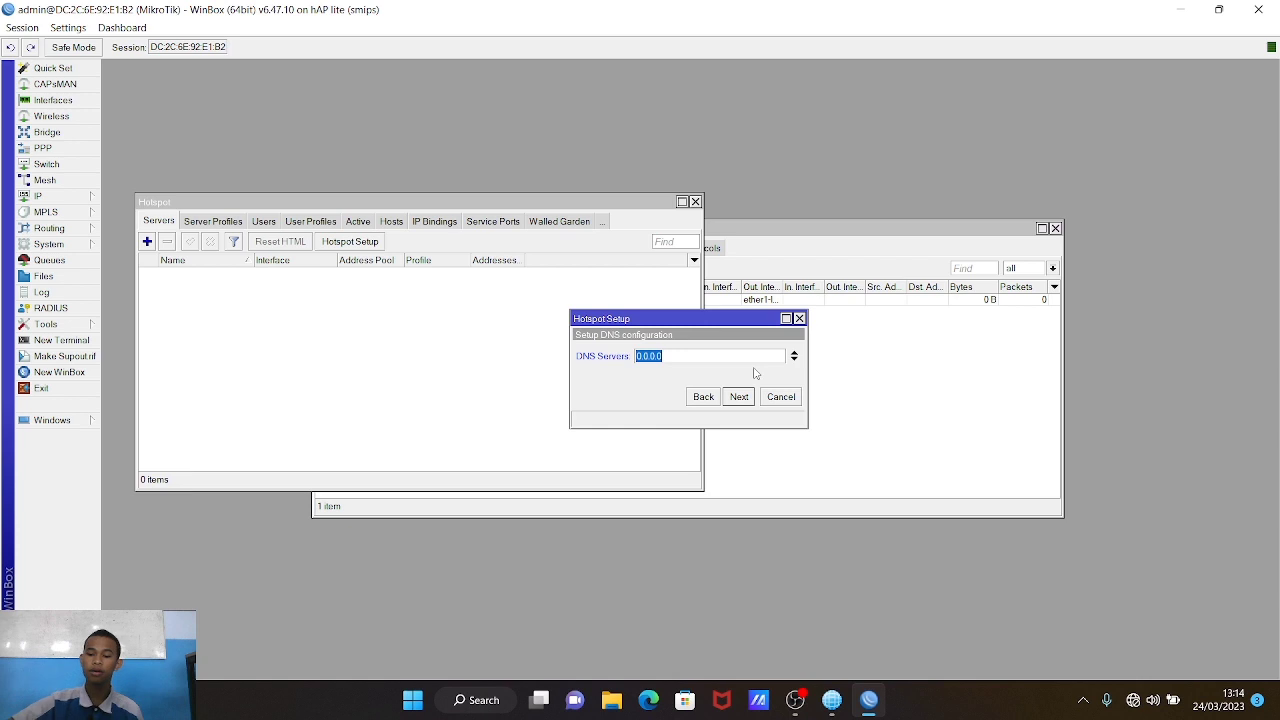
{"action": "key", "text": "BackSpace"}
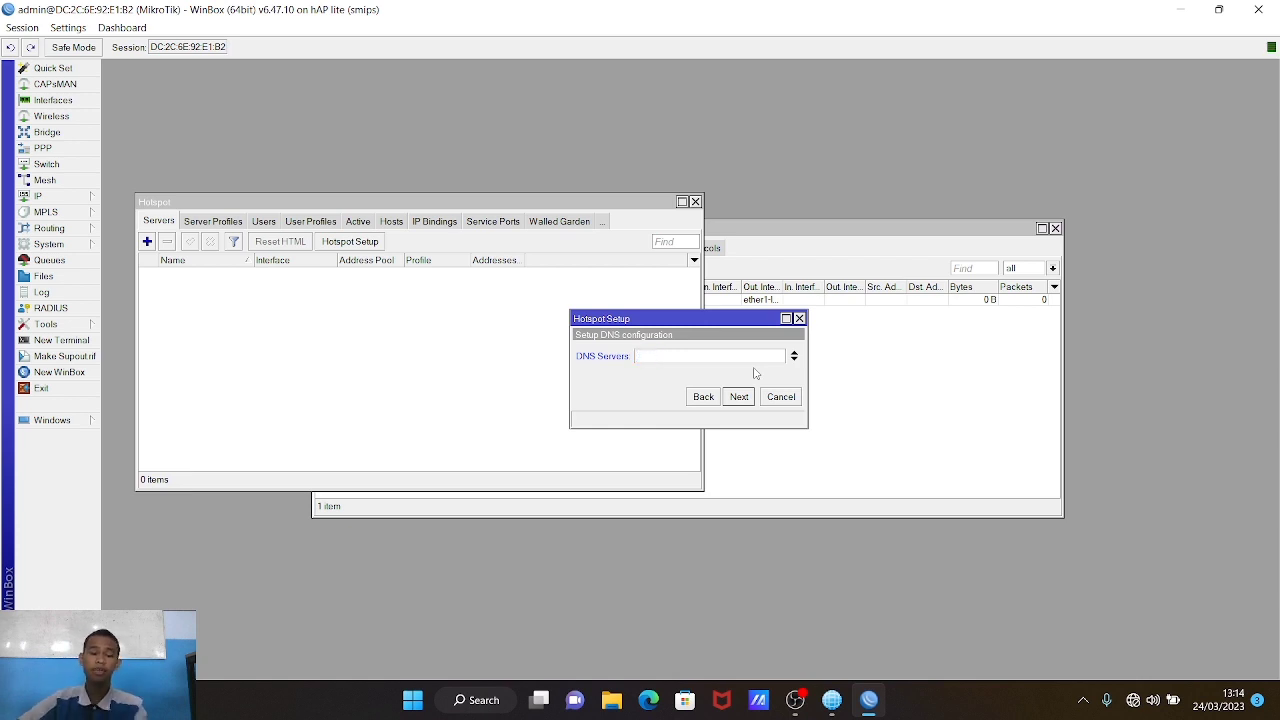
Step: Enter DNS server 192.168.100.1 and DNS name kelompok4.net, keep the local user, and finish
{"action": "type", "text": "19"}
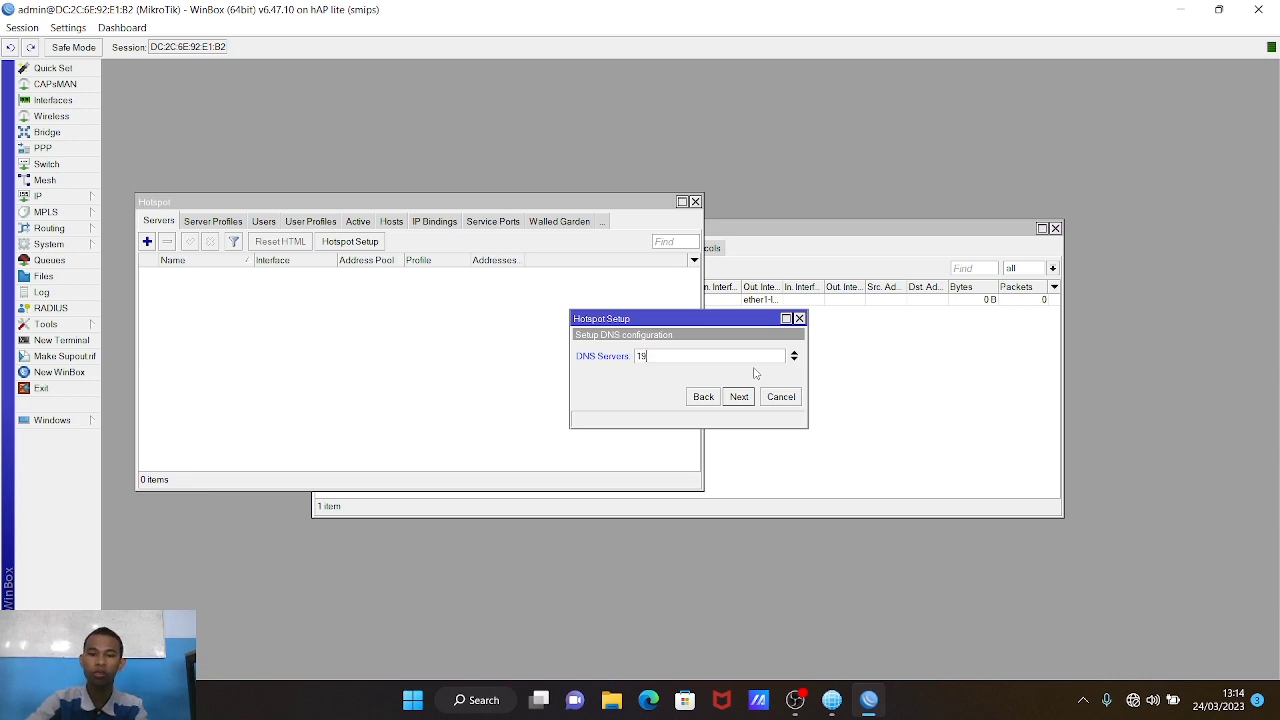
{"action": "type", "text": "2.168"}
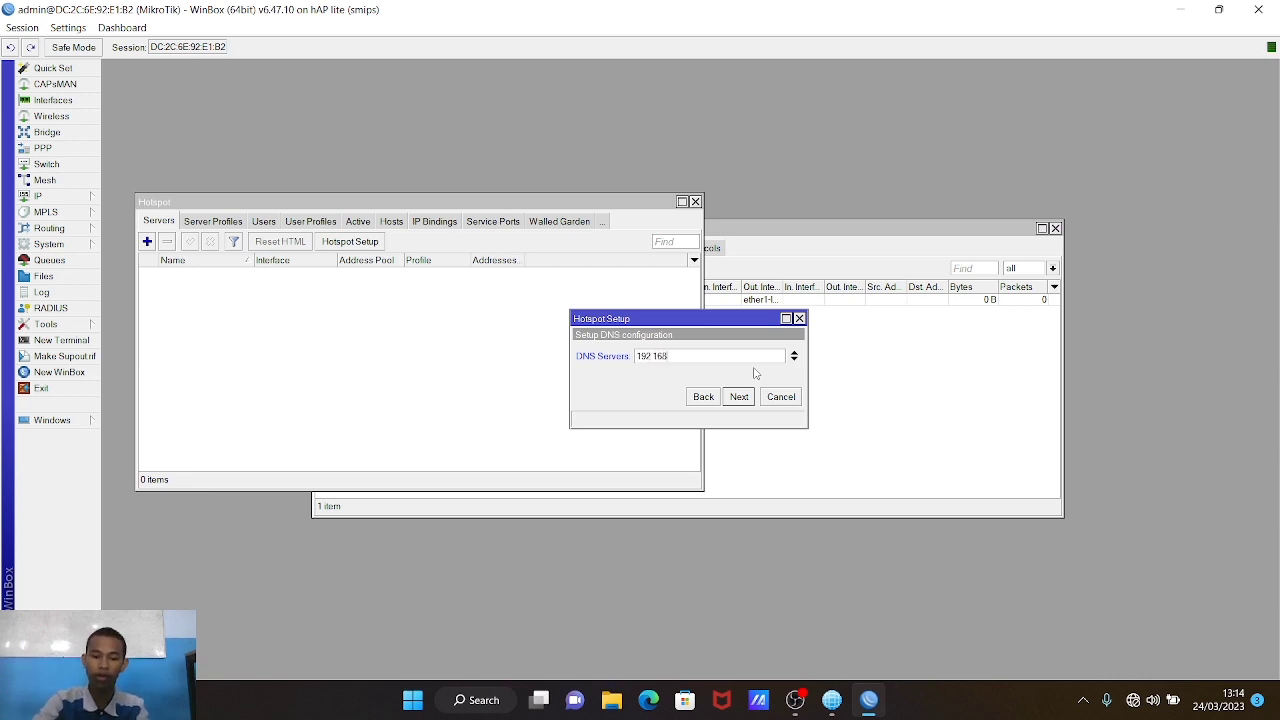
{"action": "type", "text": ".100.1"}
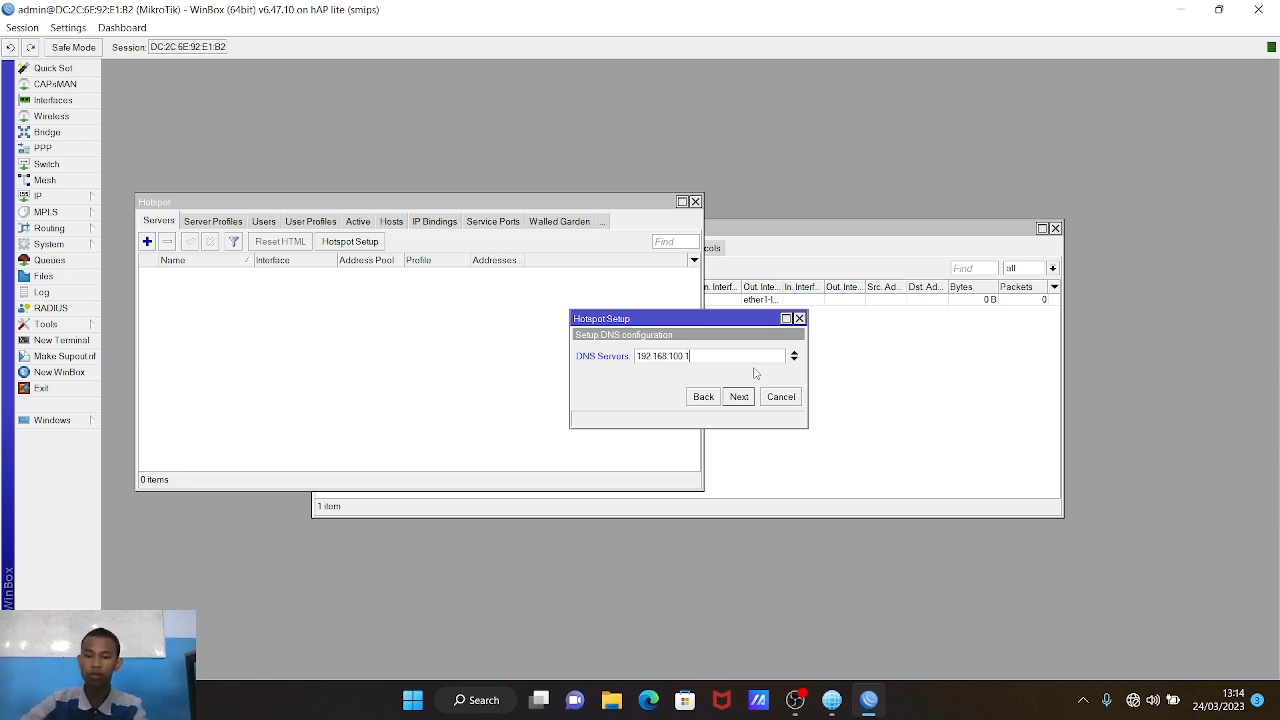
{"action": "left_click", "coordinate": [739, 398]}
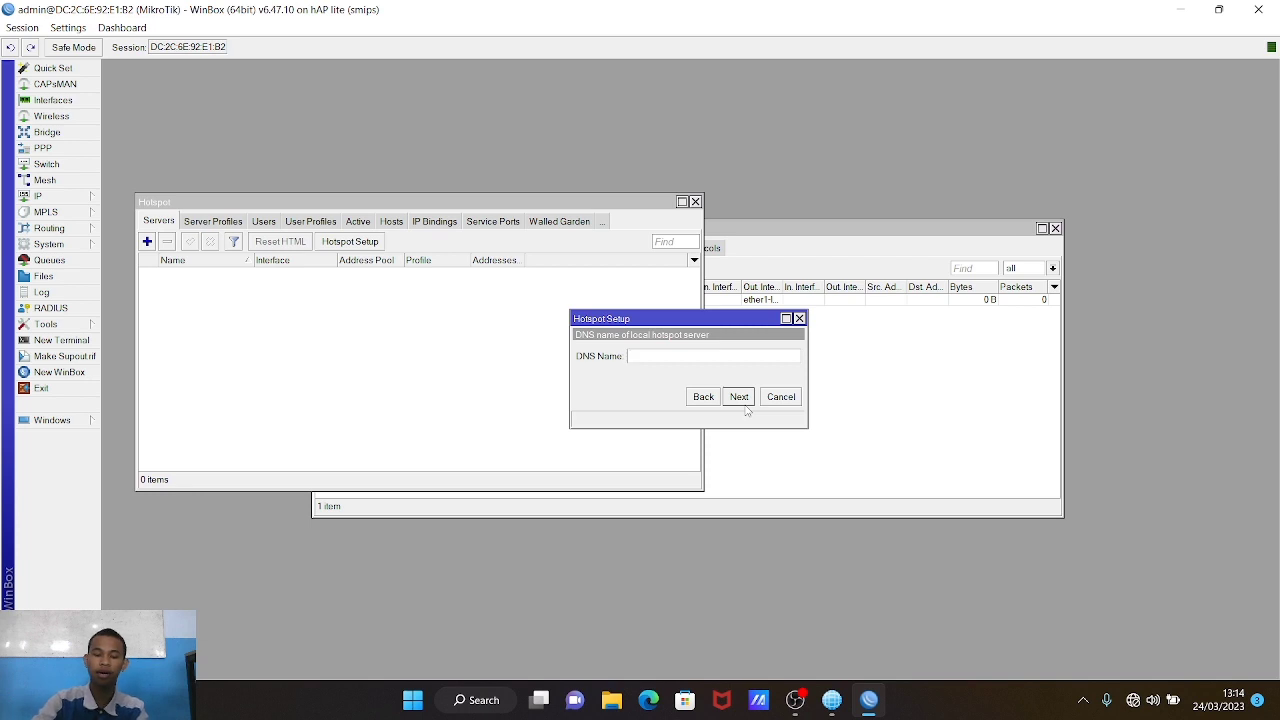
{"action": "type", "text": "kelompok4.net"}
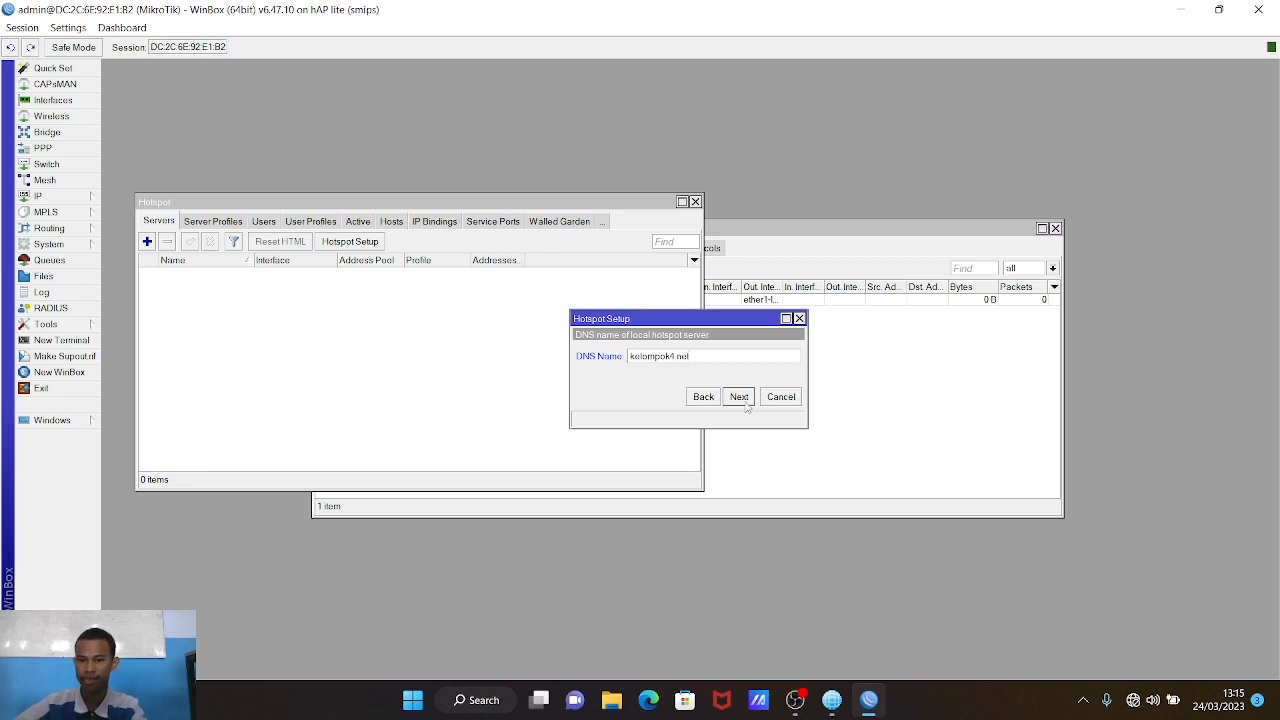
{"action": "left_click", "coordinate": [743, 398]}
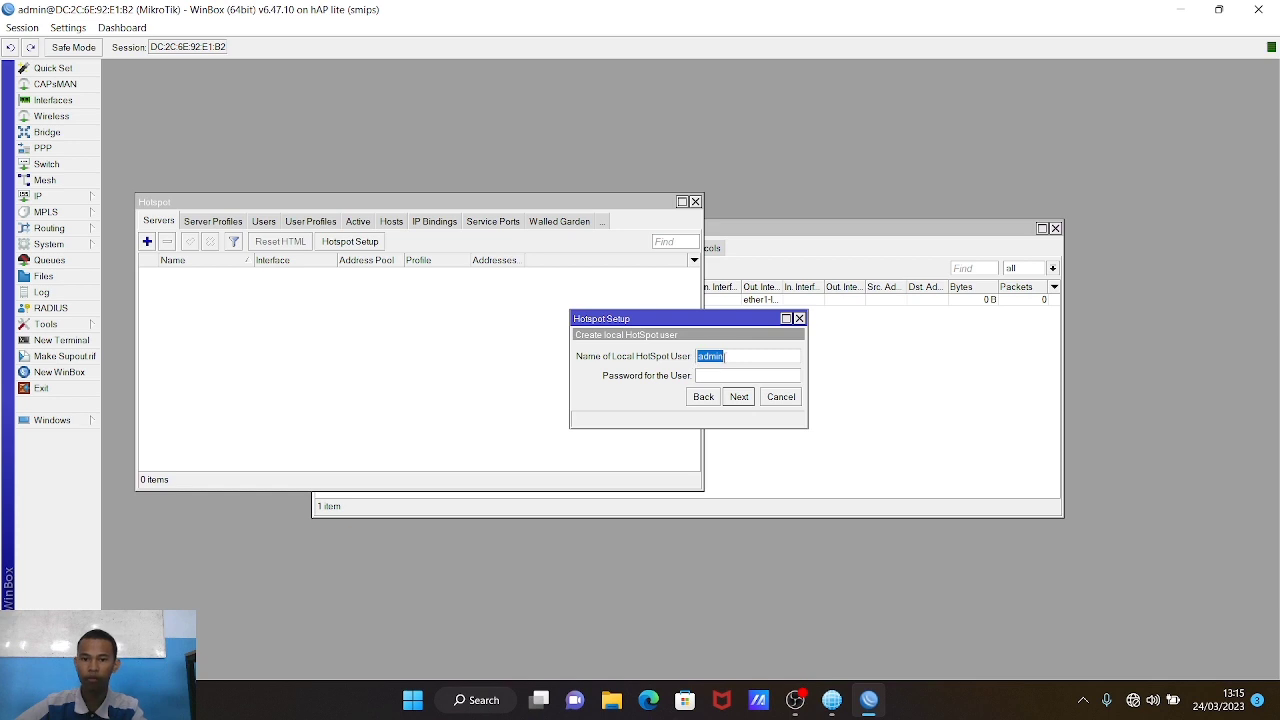
{"action": "left_click", "coordinate": [731, 361]}
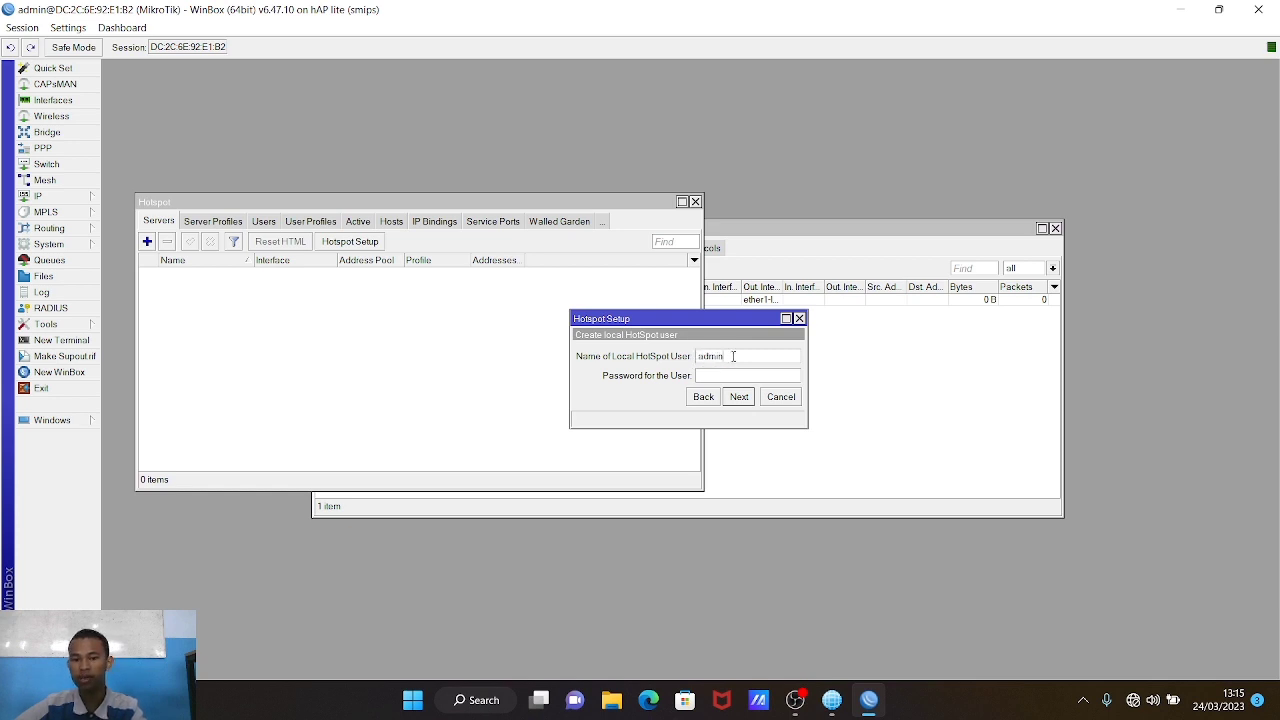
{"action": "left_click", "coordinate": [741, 399]}
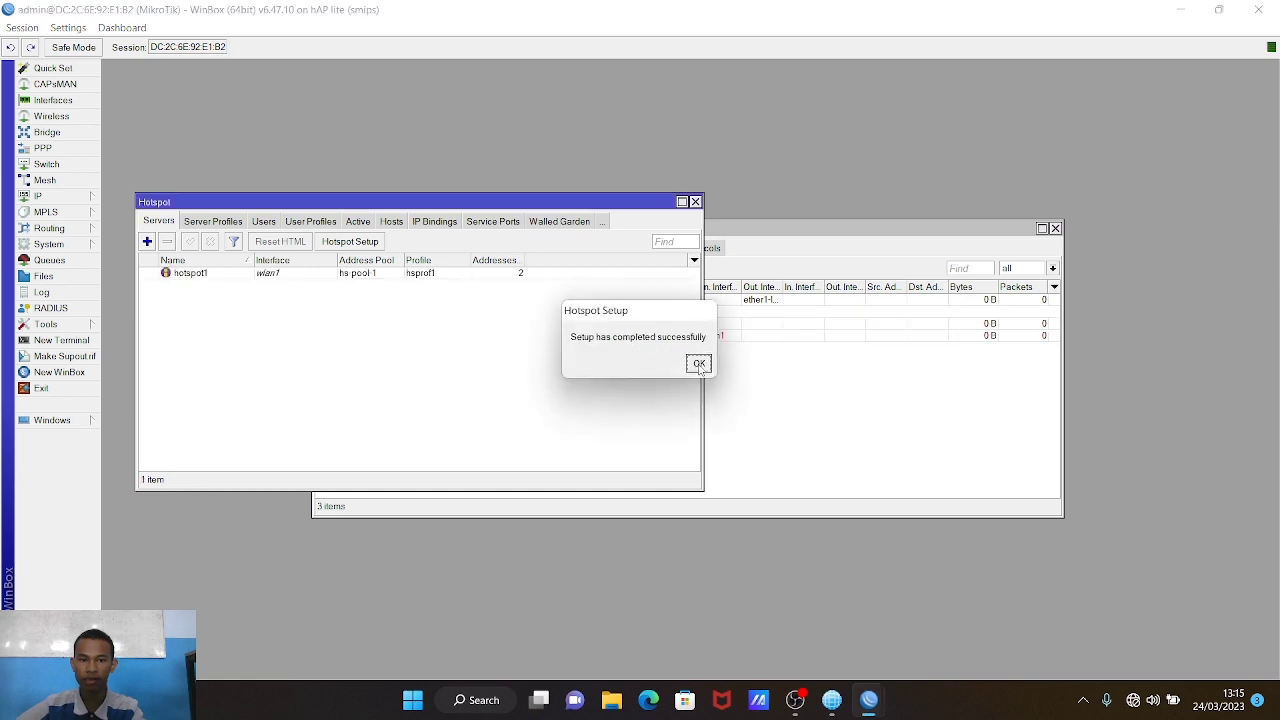
Step: Dismiss the hotspot setup completion message and close the Hotspot and Firewall windows
{"action": "left_click", "coordinate": [699, 365]}
{"action": "left_click", "coordinate": [695, 202]}
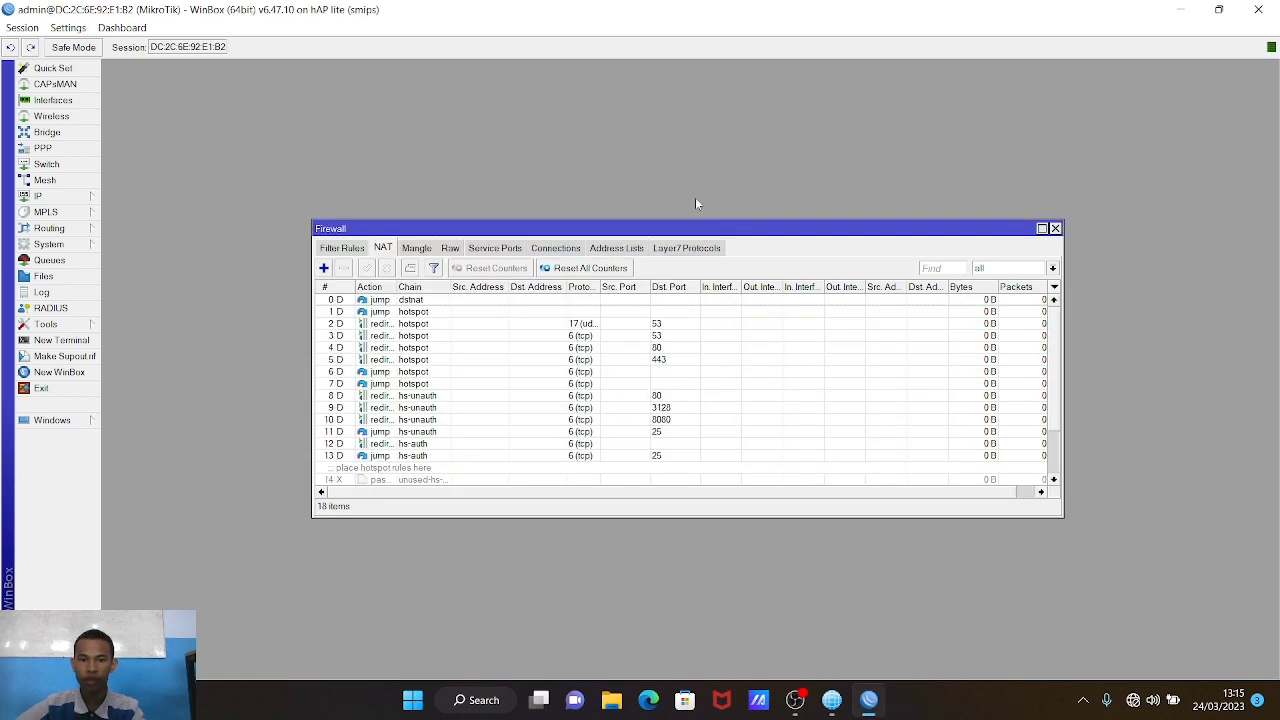
{"action": "left_click", "coordinate": [1055, 229]}
{"action": "left_click", "coordinate": [62, 200]}
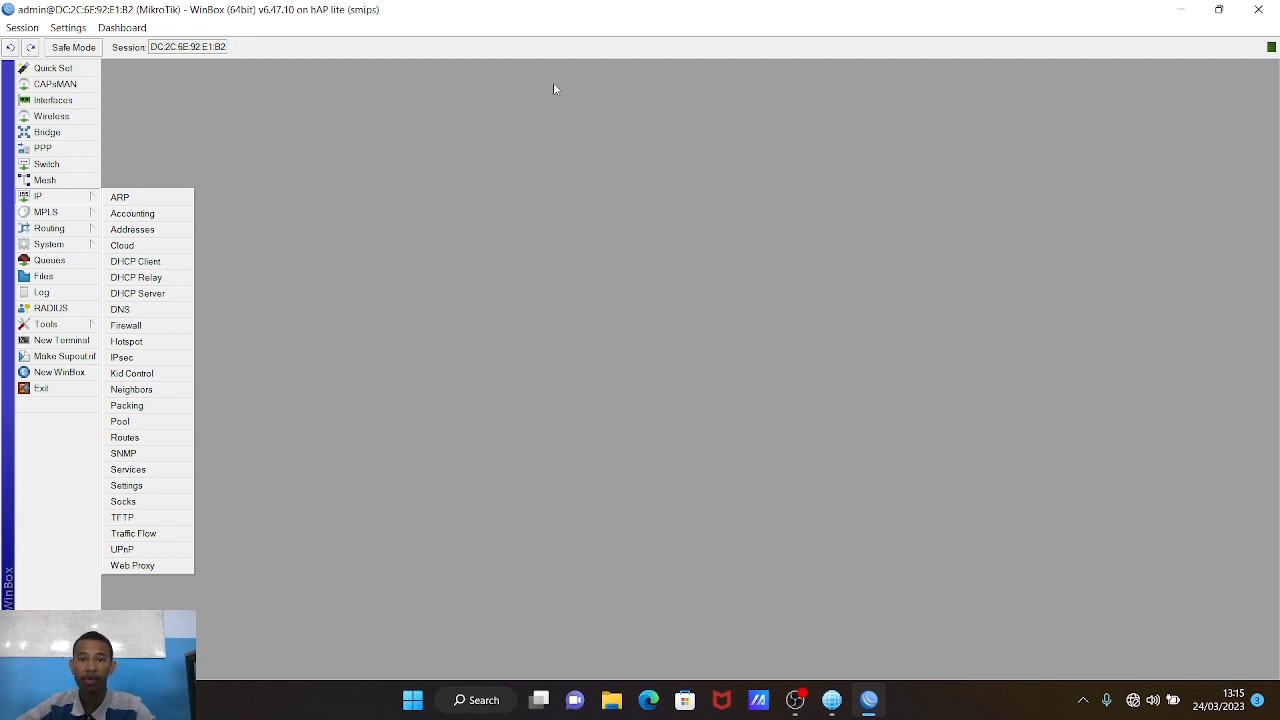
Step: Check the available Wi-Fi networks in Quick Settings, then launch the Windows Settings app
{"action": "left_click", "coordinate": [1083, 700]}
{"action": "left_click", "coordinate": [1135, 700]}
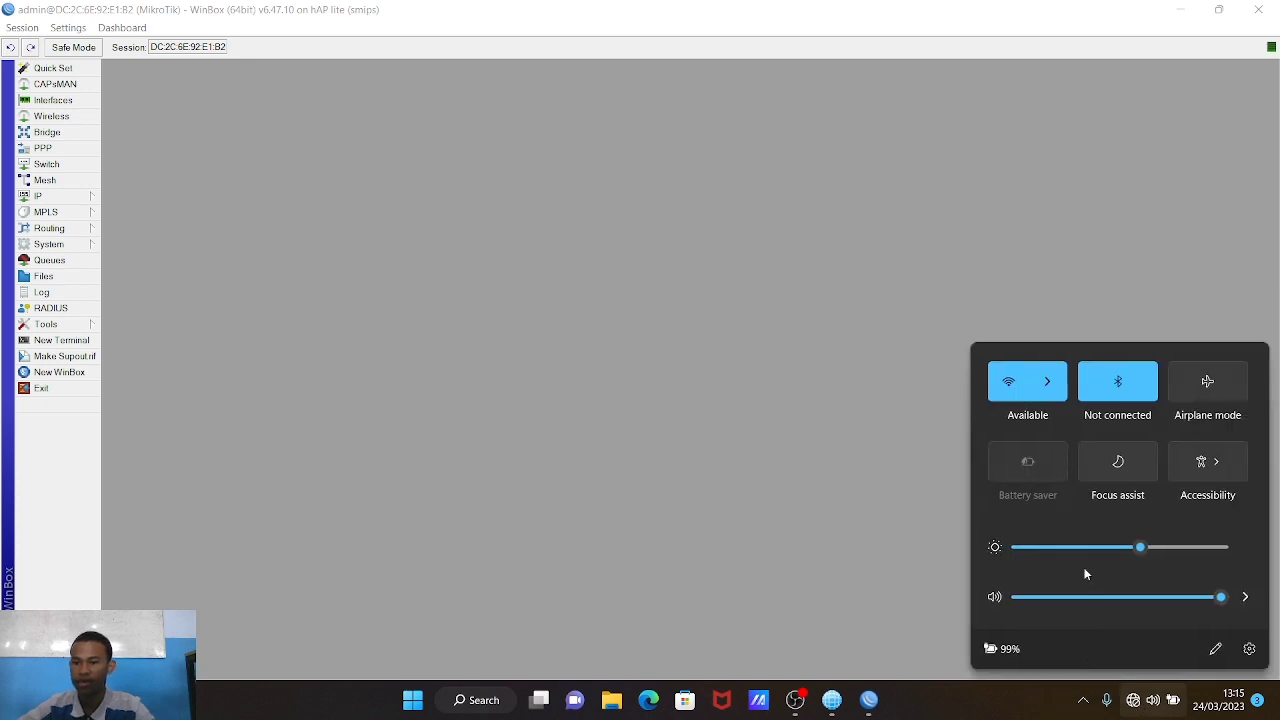
{"action": "left_click", "coordinate": [1046, 381]}
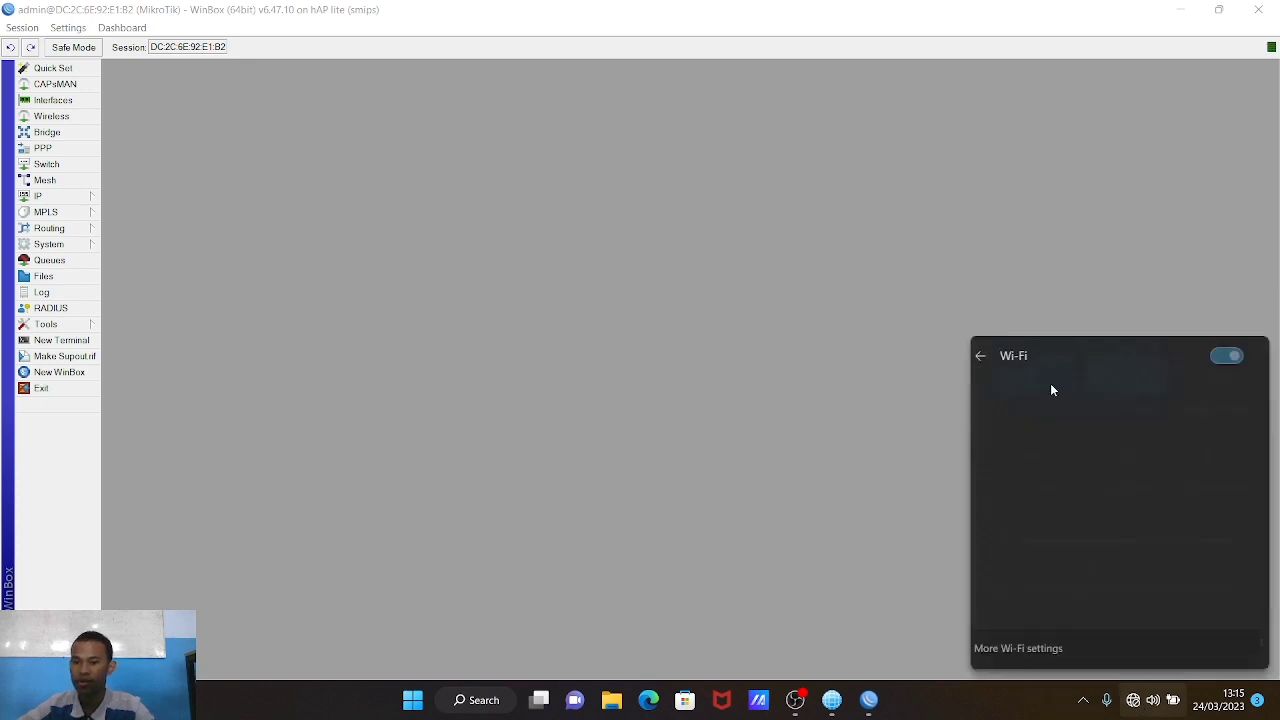
{"action": "left_click", "coordinate": [990, 356]}
{"action": "left_click", "coordinate": [1246, 650]}
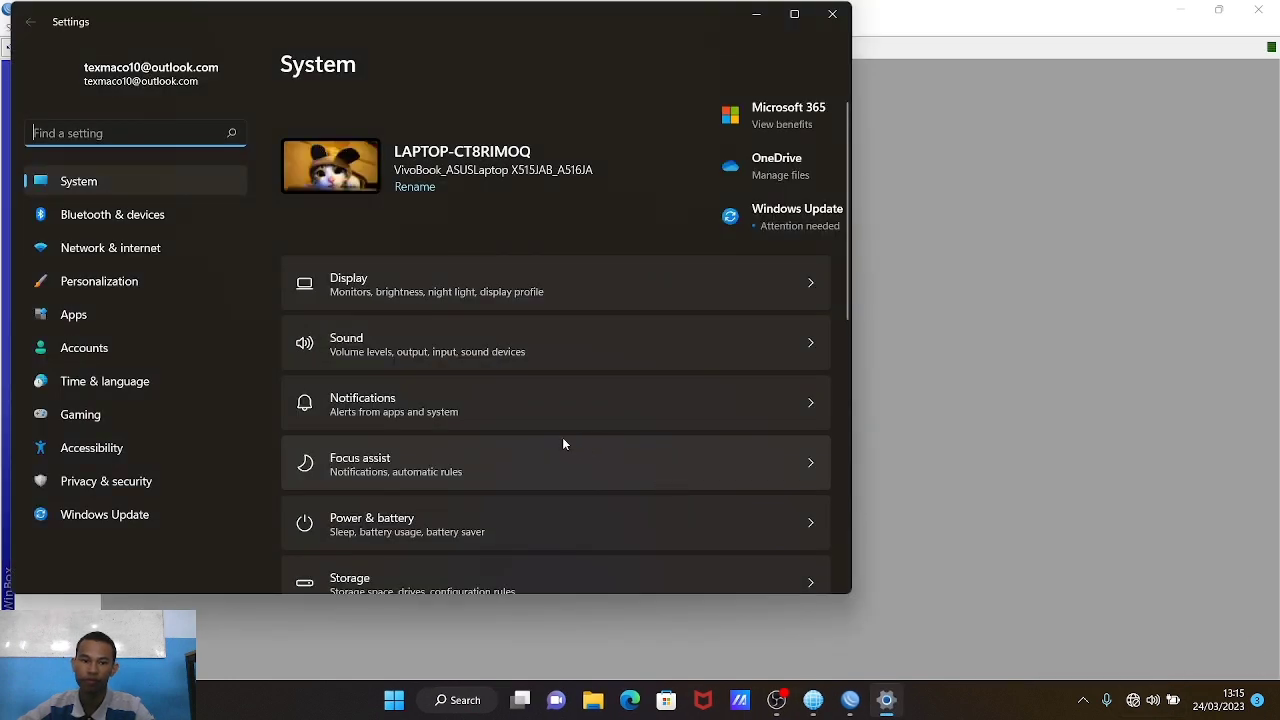
Step: Go through Network & internet advanced settings to the adapter list and open Ethernet 2's status and properties
{"action": "left_click", "coordinate": [110, 248]}
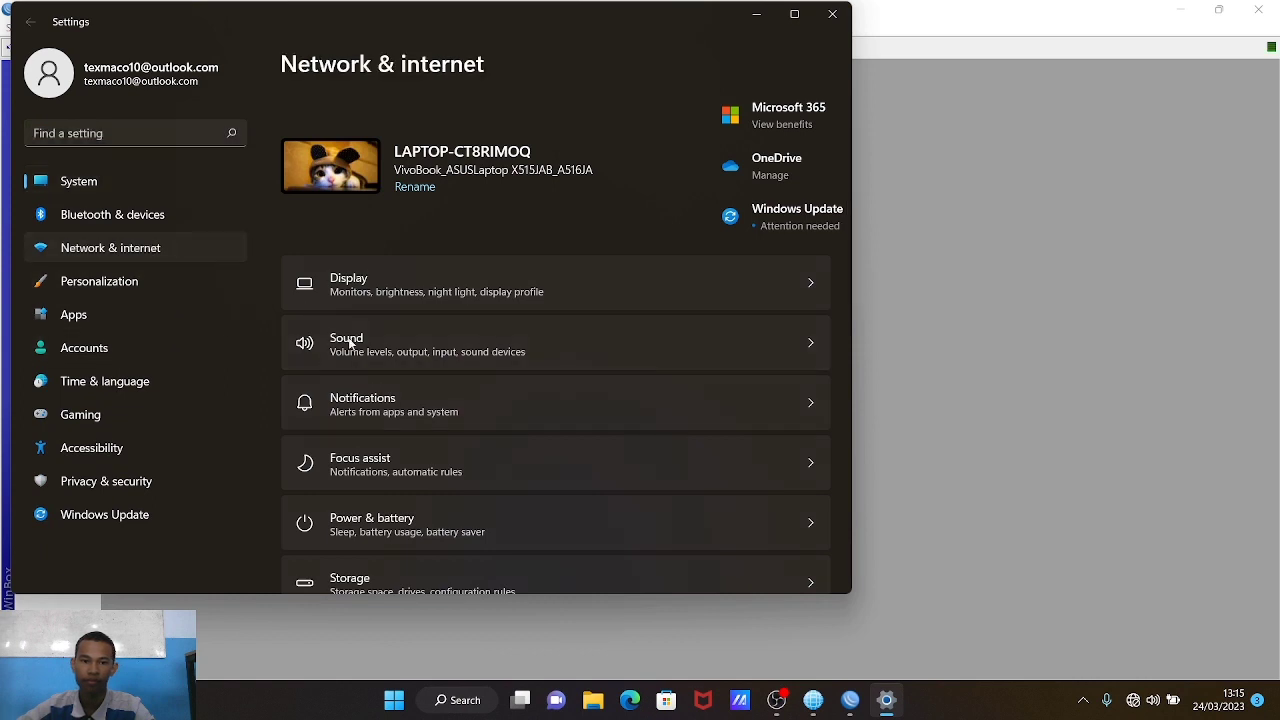
{"action": "scroll", "coordinate": [424, 368], "scroll_direction": "down", "scroll_amount": 1}
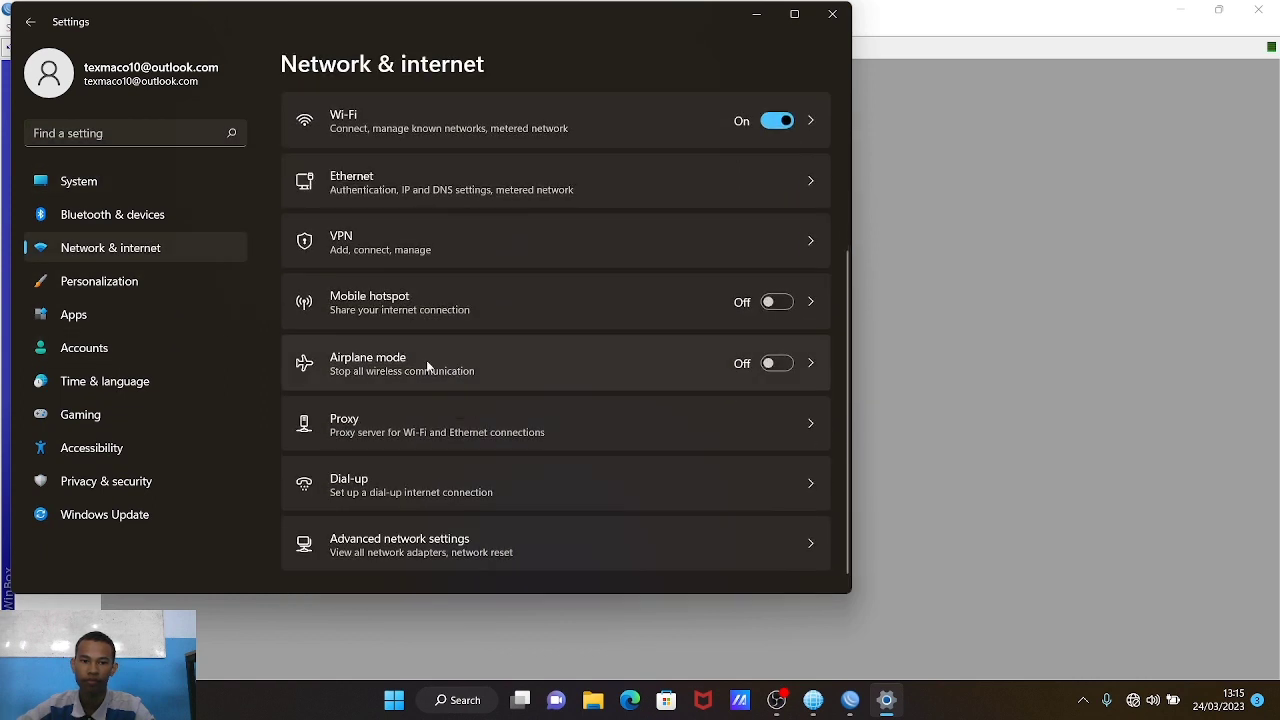
{"action": "scroll", "coordinate": [426, 366], "scroll_direction": "down", "scroll_amount": 1}
{"action": "left_click", "coordinate": [504, 526]}
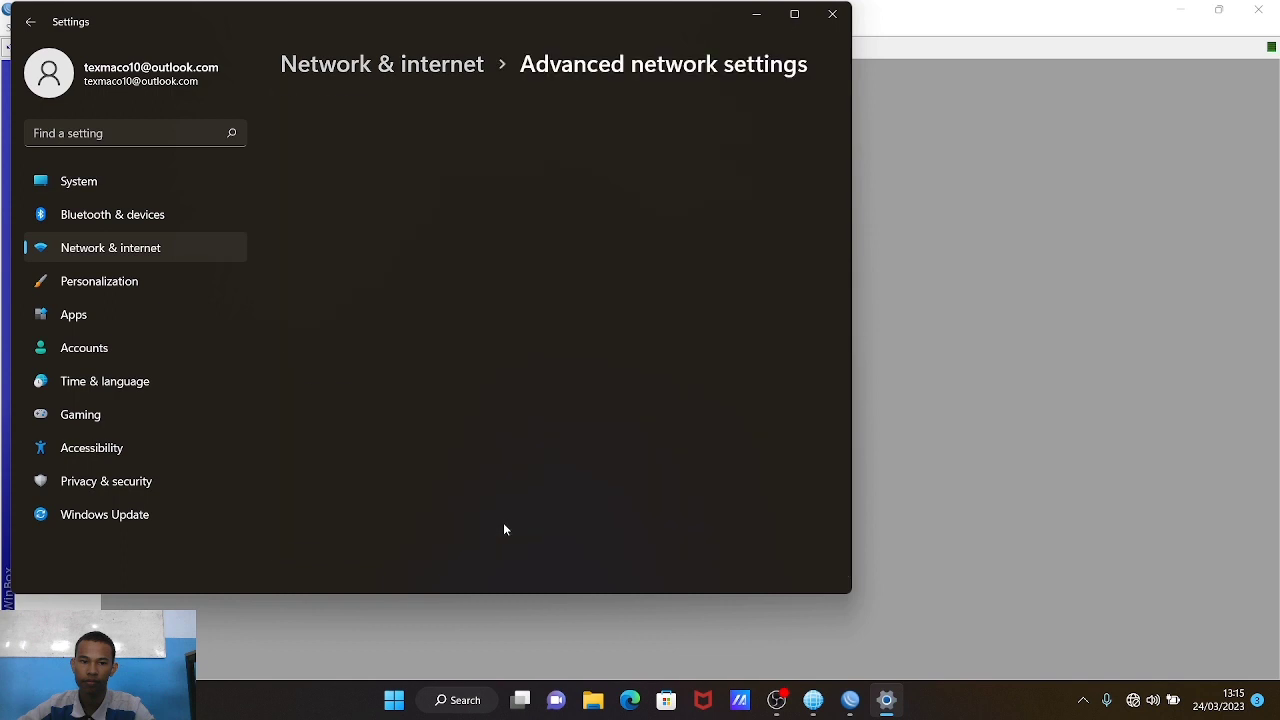
{"action": "scroll", "coordinate": [487, 492], "scroll_direction": "down", "scroll_amount": 3}
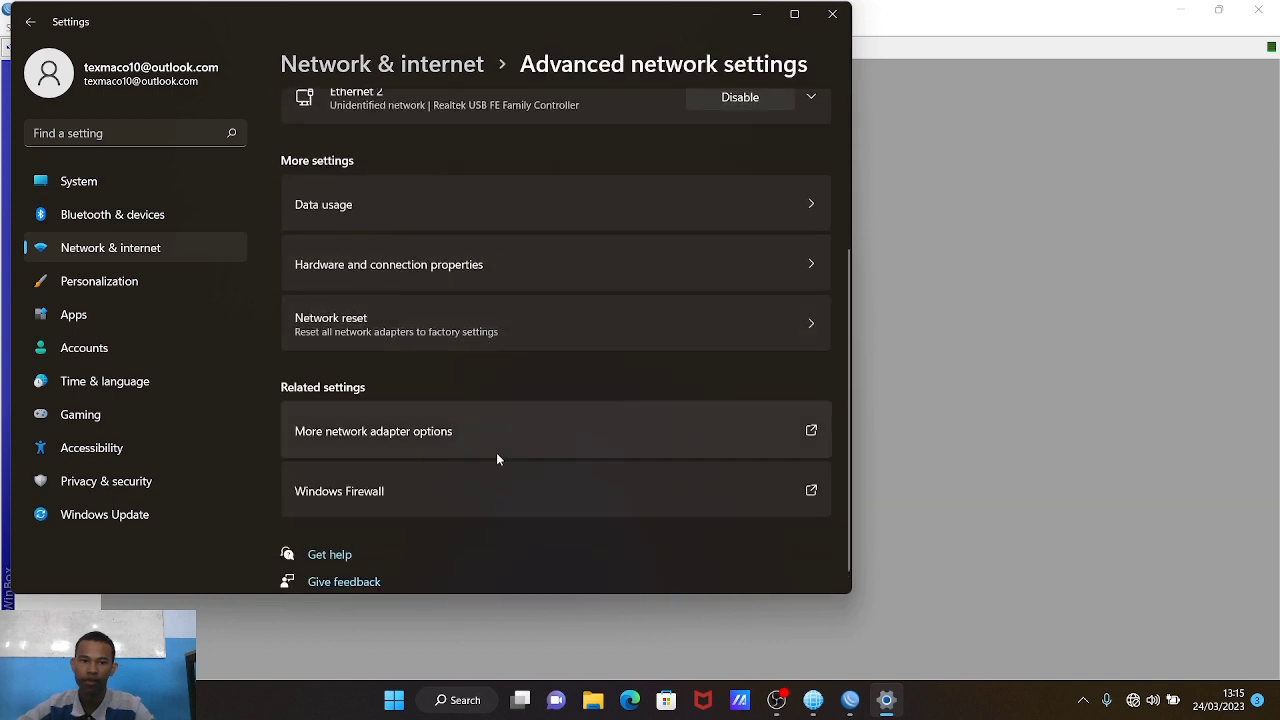
{"action": "left_click", "coordinate": [505, 444]}
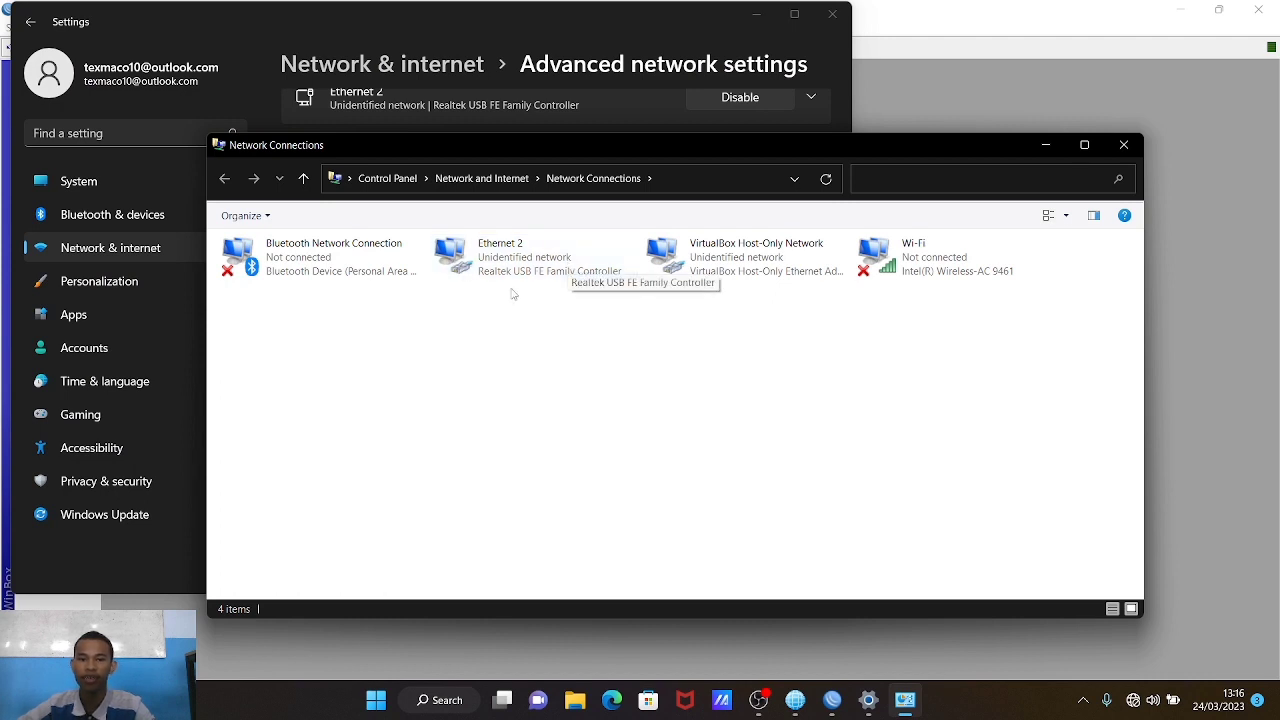
{"action": "left_click", "coordinate": [540, 270]}
{"action": "double_click", "coordinate": [540, 270]}
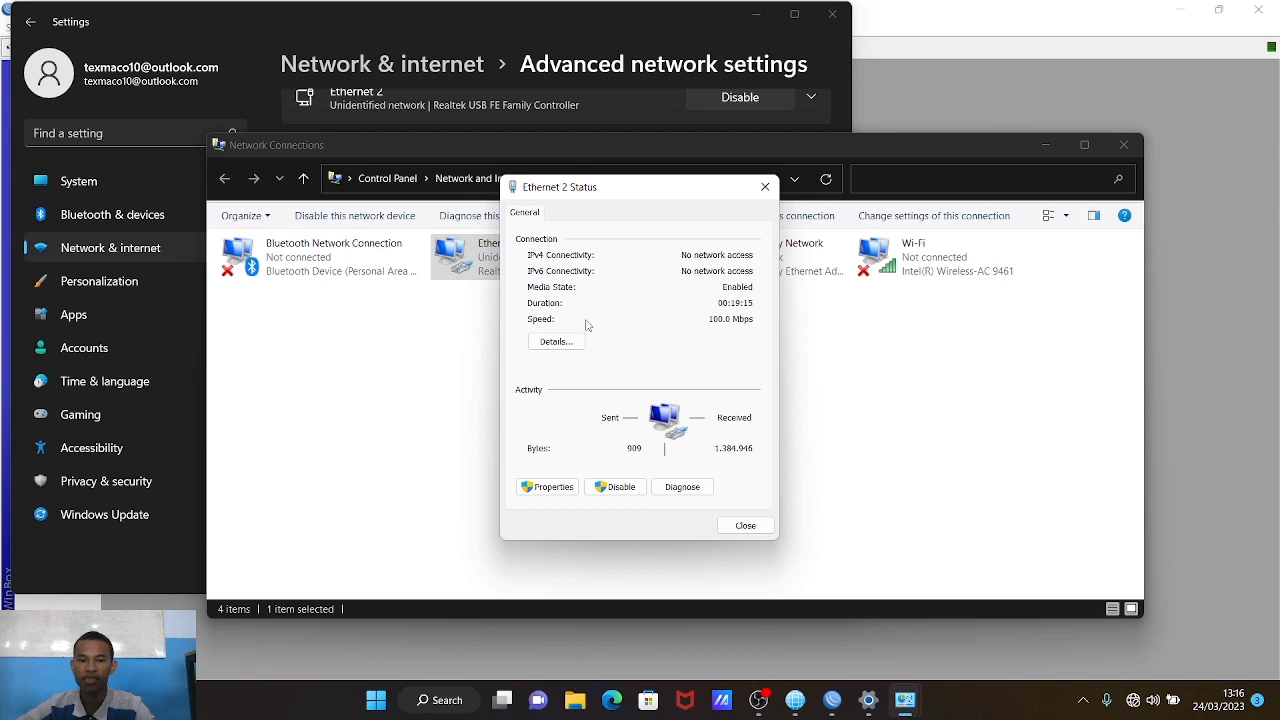
{"action": "left_click", "coordinate": [550, 487]}
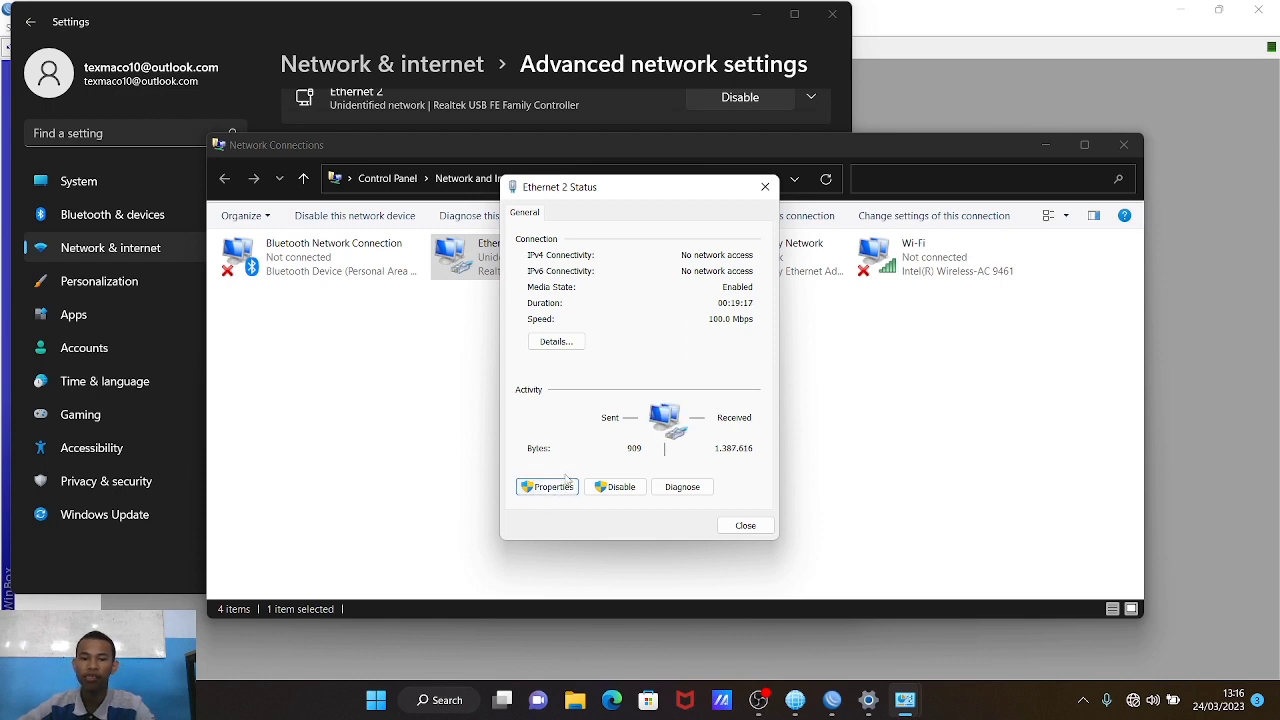
Step: Give Ethernet 2 the static IPv4 address 192.168.20.2 with subnet mask 255.255.255.0
{"action": "double_click", "coordinate": [692, 393]}
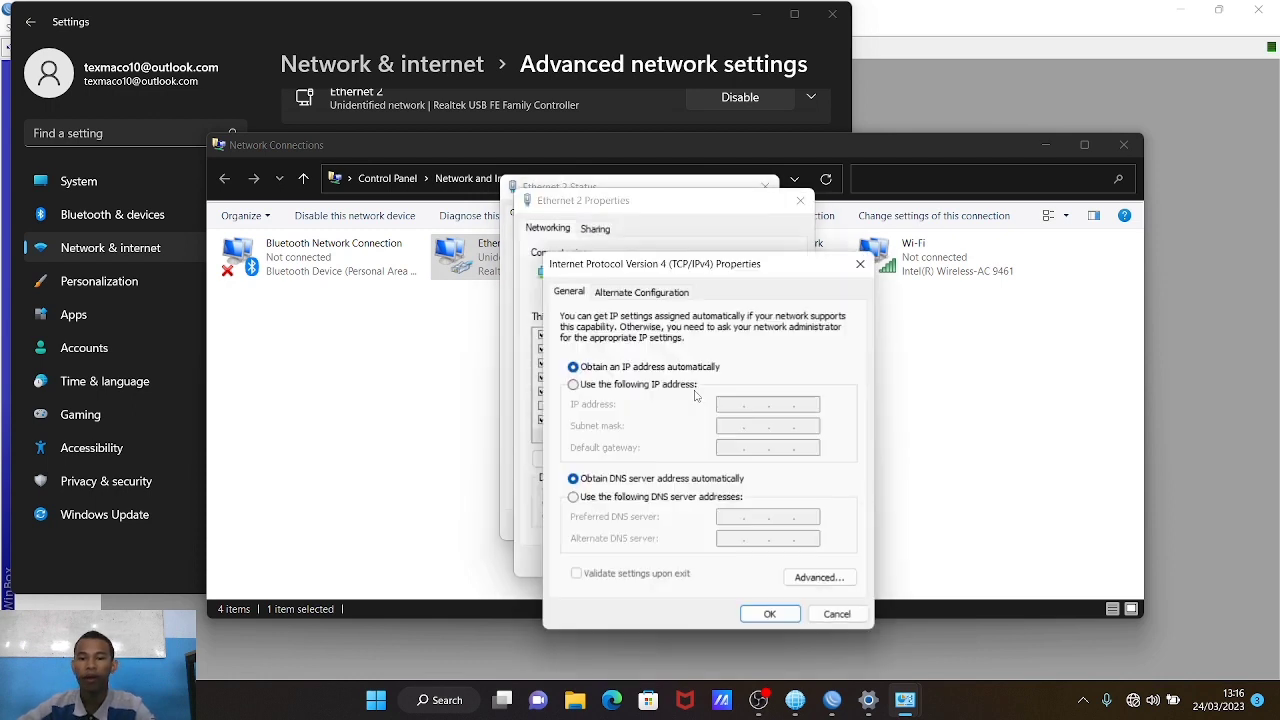
{"action": "left_click", "coordinate": [682, 390]}
{"action": "left_click", "coordinate": [723, 404]}
{"action": "type", "text": "192 . "}
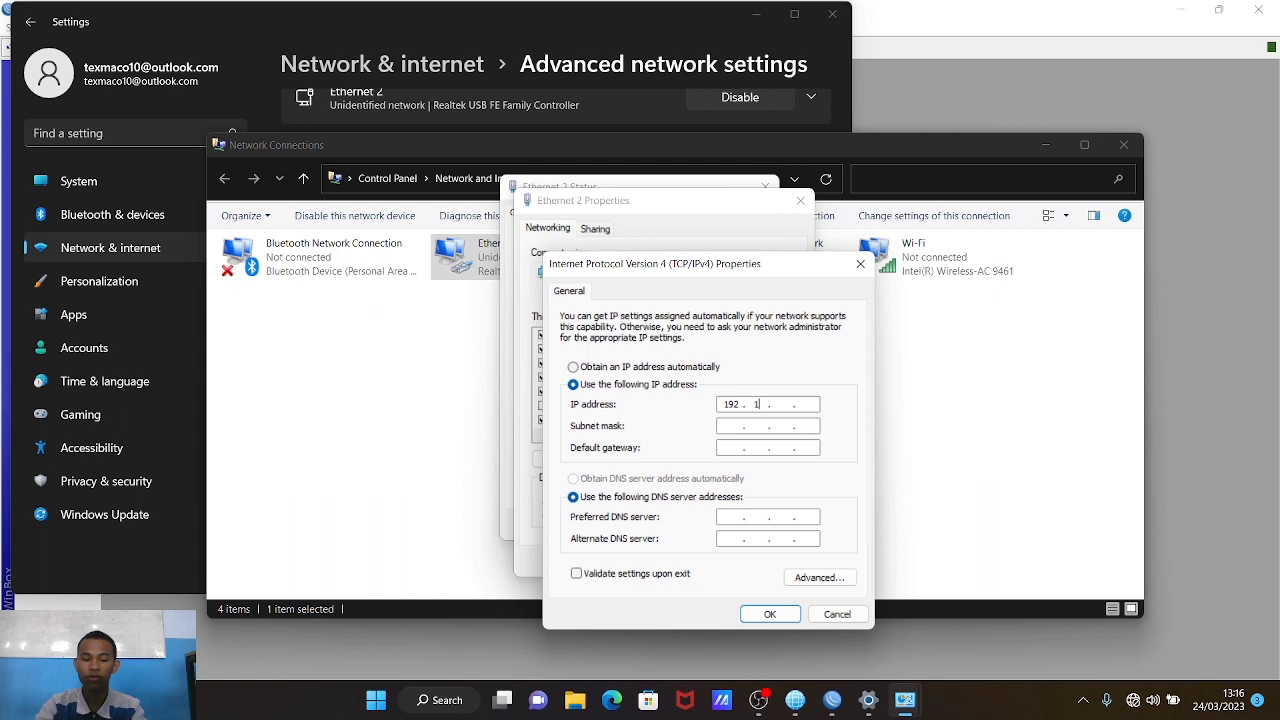
{"action": "type", "text": "168 . "}
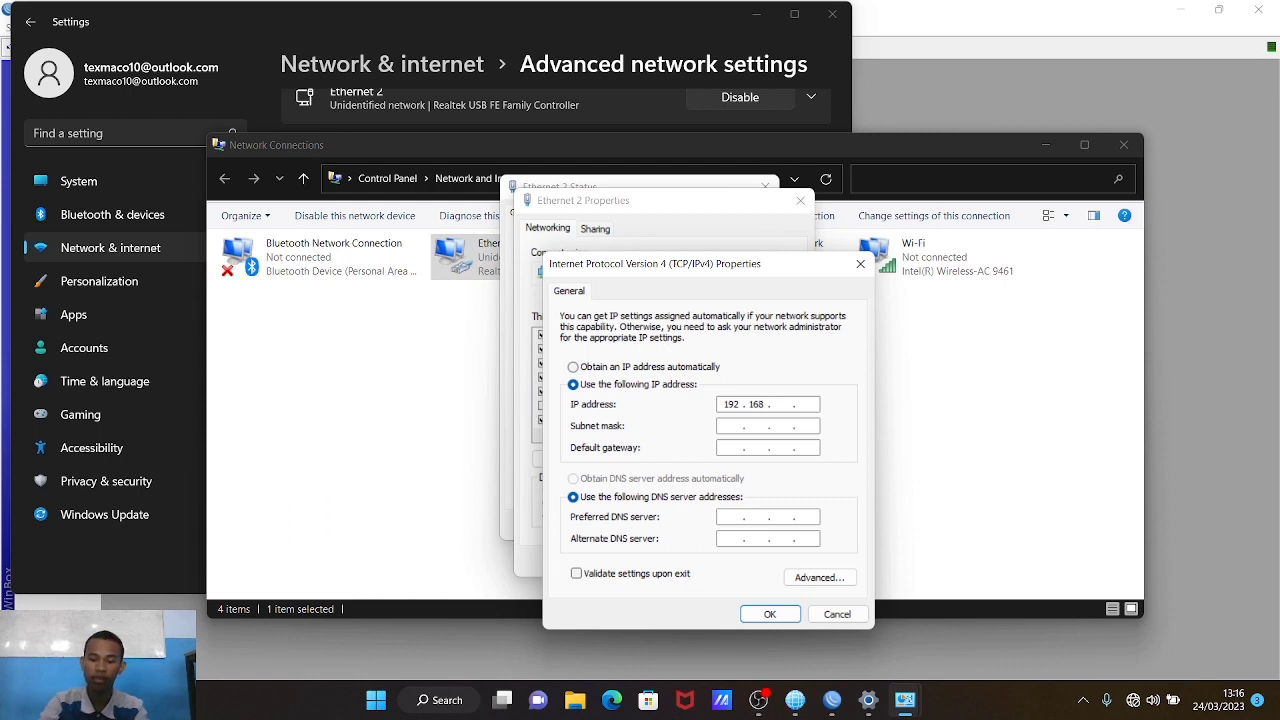
{"action": "type", "text": "20"}
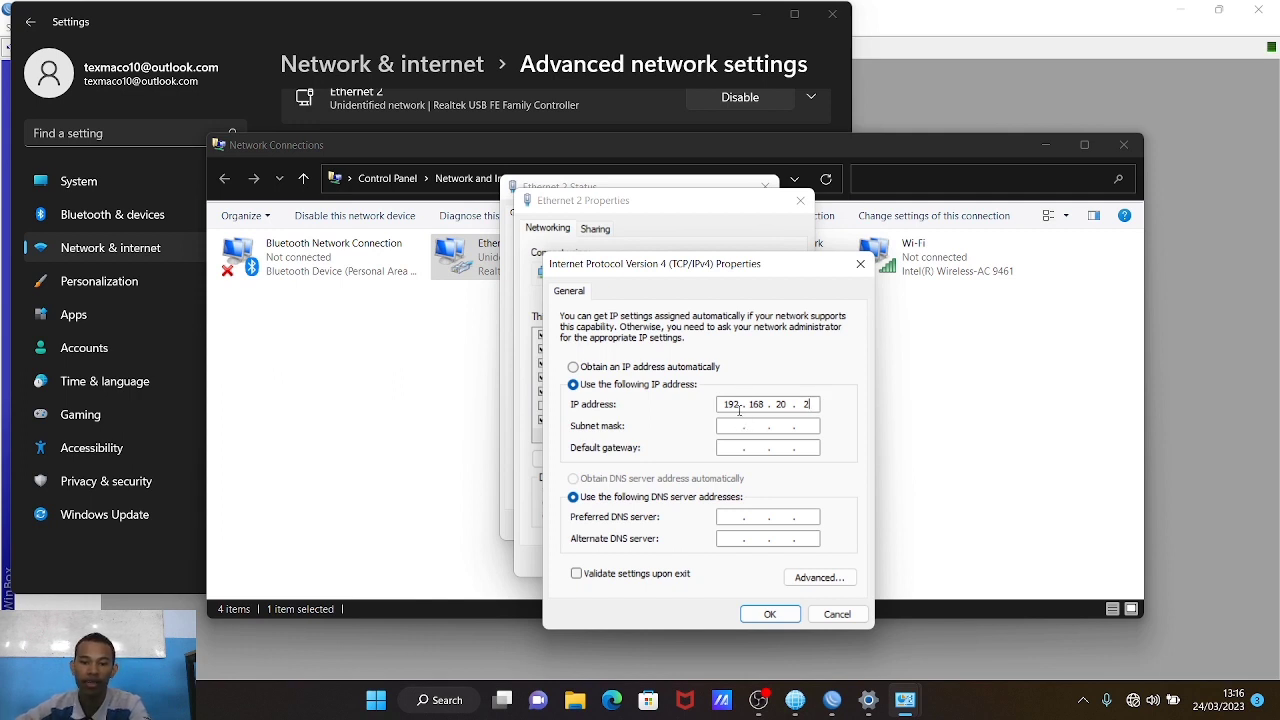
{"action": "left_click_drag", "start_coordinate": [729, 404], "coordinate": [772, 408]}
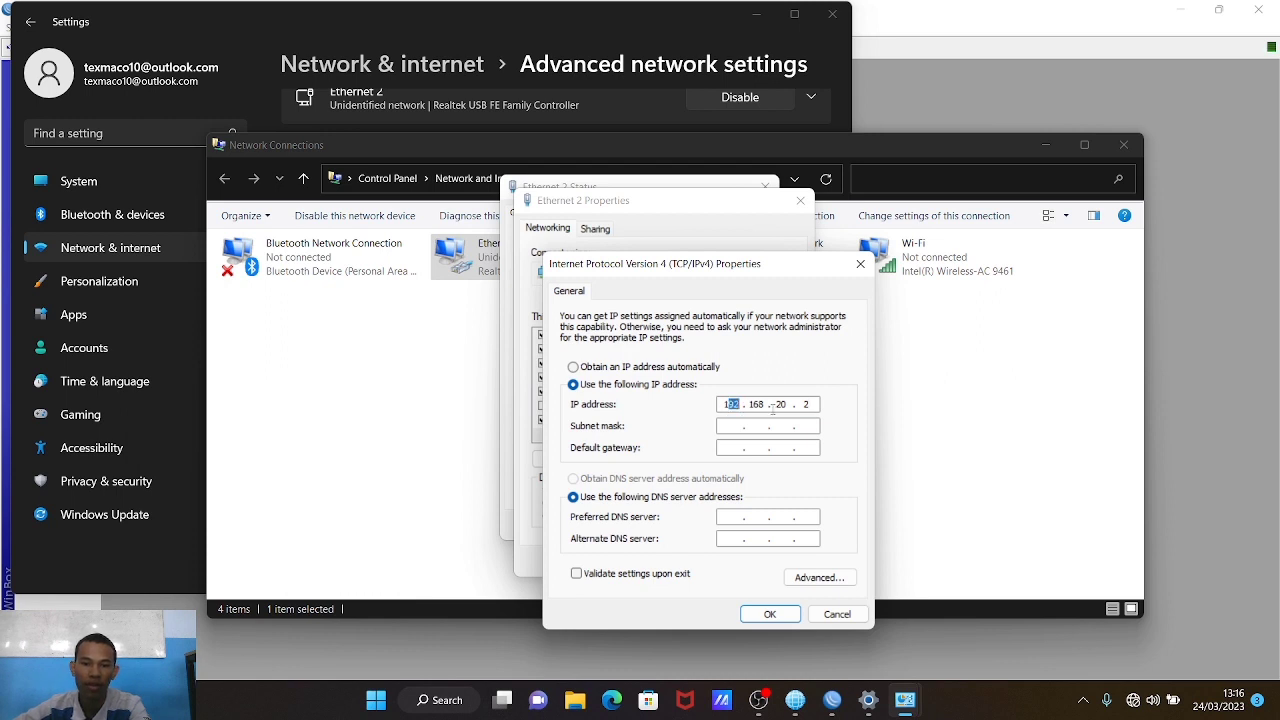
{"action": "left_click", "coordinate": [815, 404]}
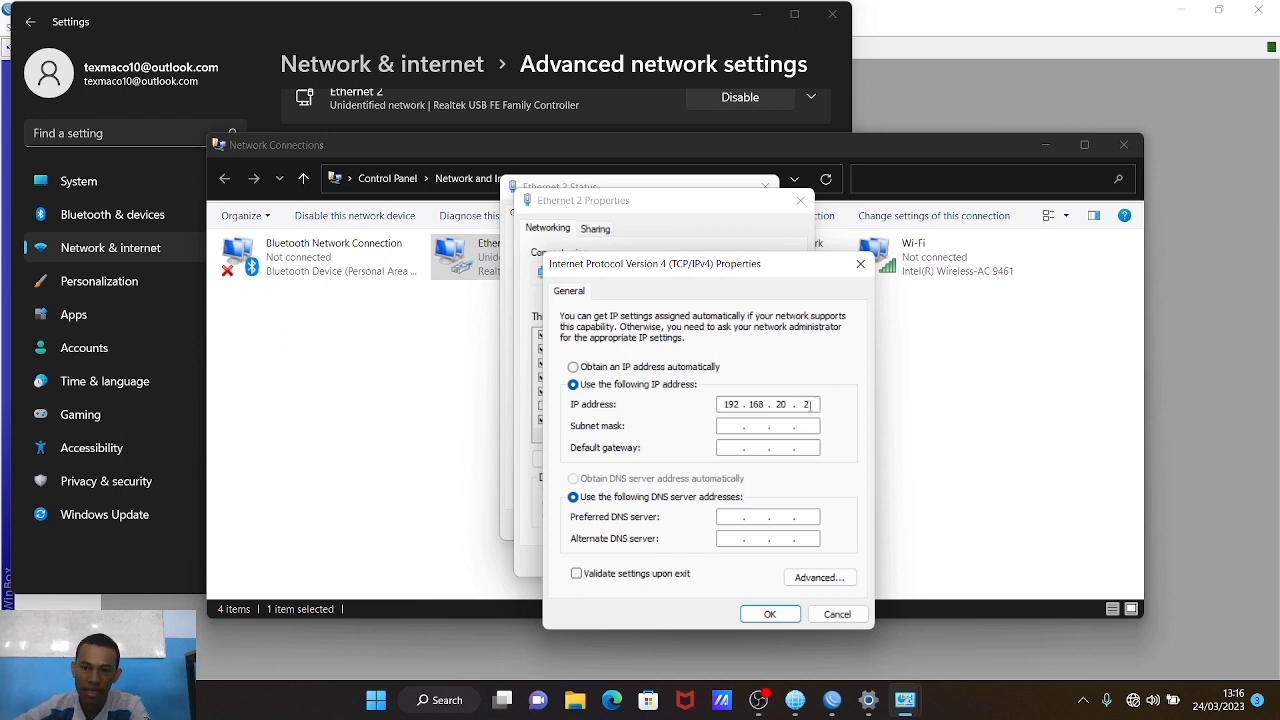
{"action": "left_click", "coordinate": [745, 428]}
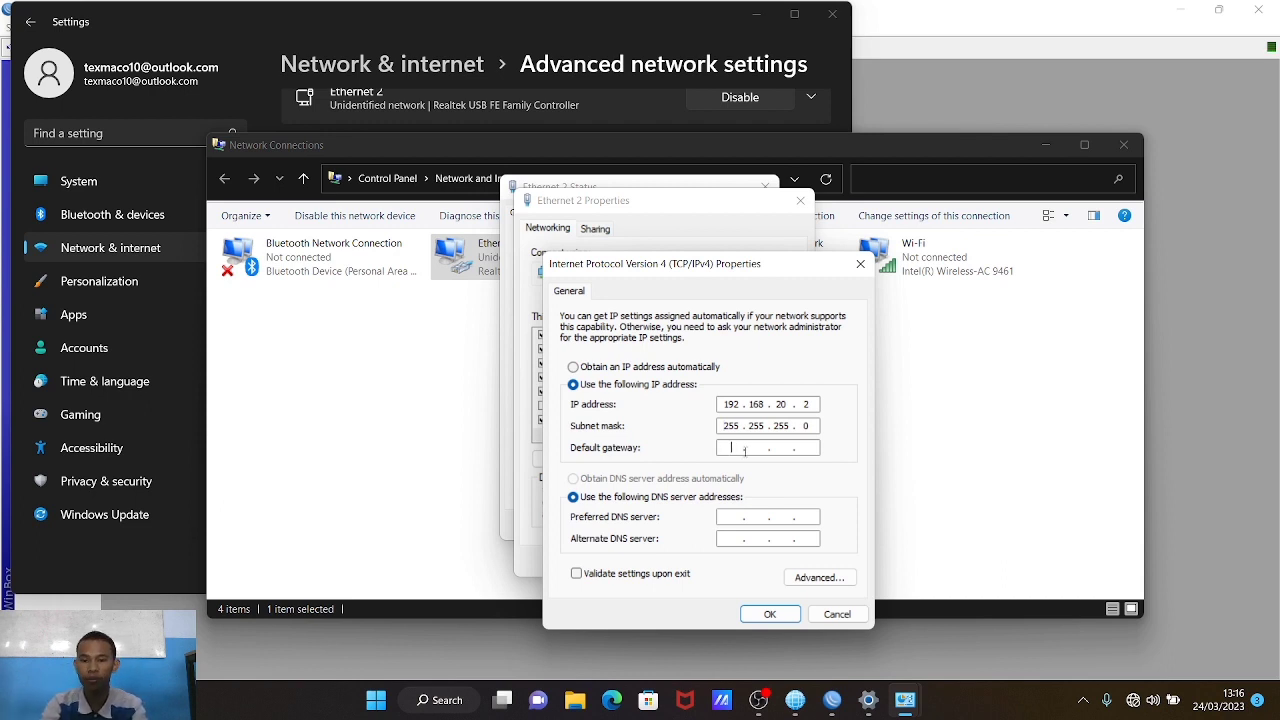
Step: Set gateway and DNS to 192.168.20.1 and confirm the IPv4 and adapter properties
{"action": "left_click", "coordinate": [745, 451]}
{"action": "type", "text": "192 . 168 . 201 ."}
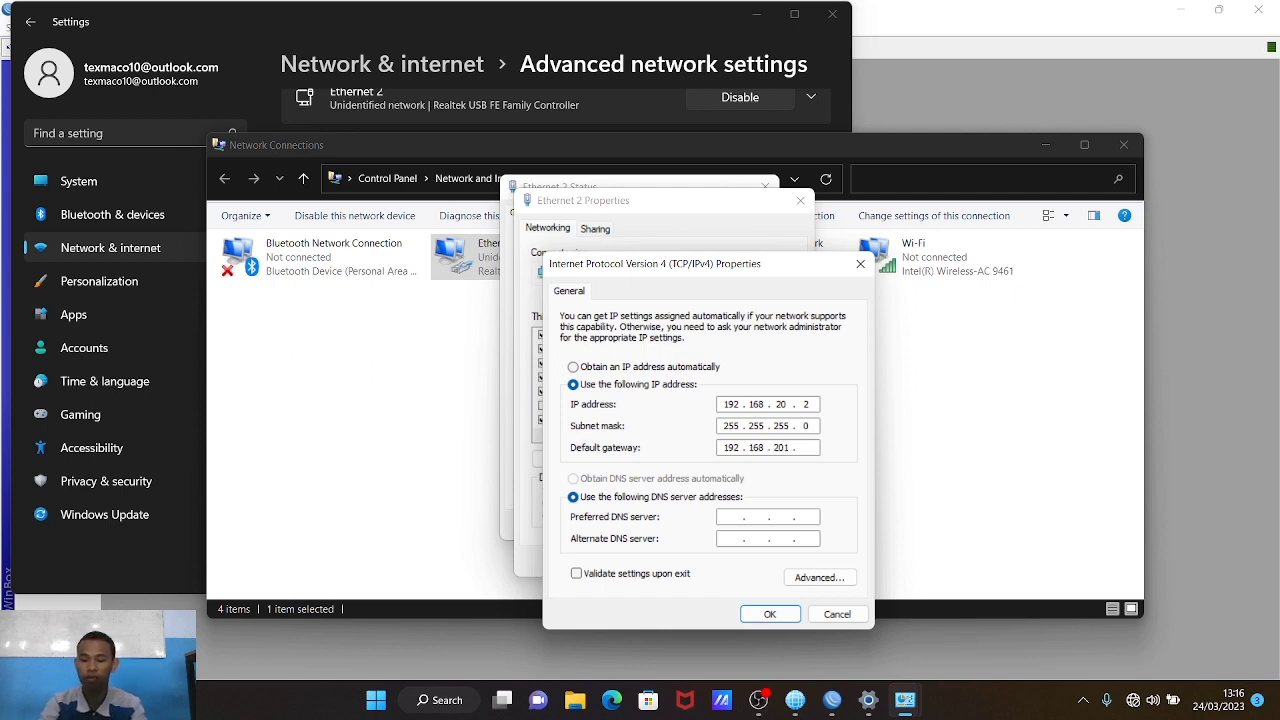
{"action": "key", "text": "BackSpace"}
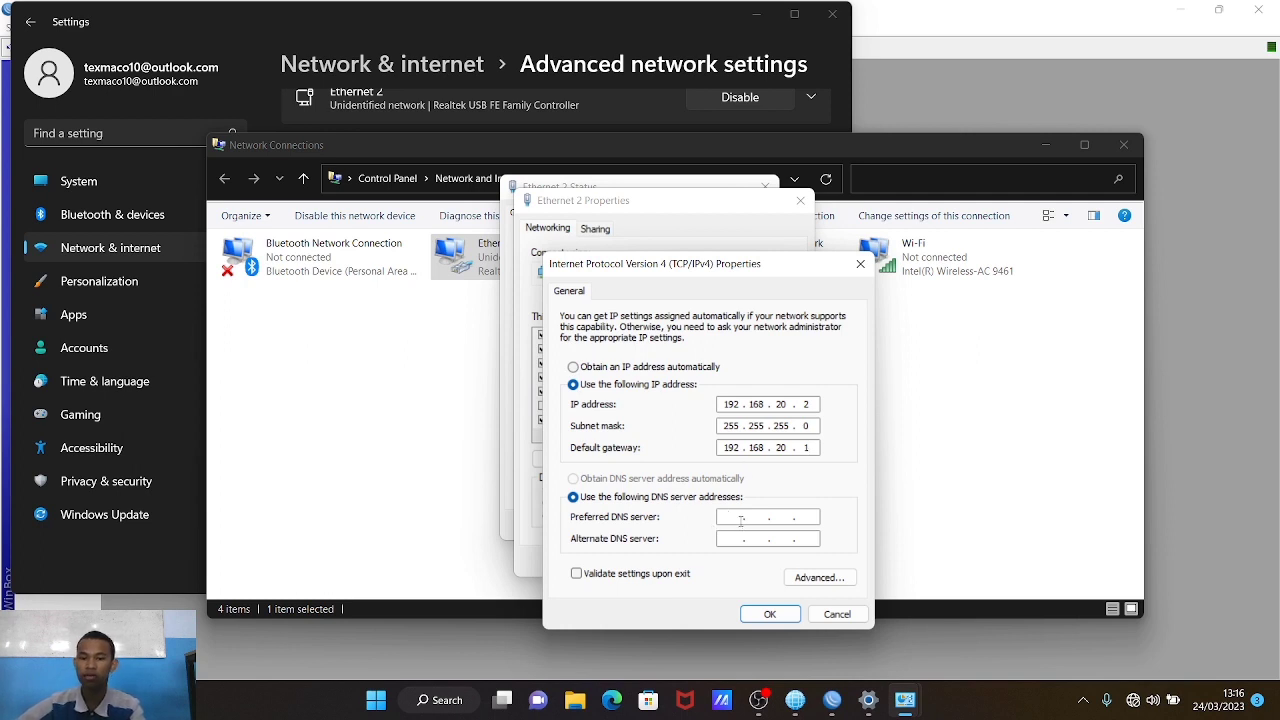
{"action": "type", "text": "192 . 168 . 20 . 1"}
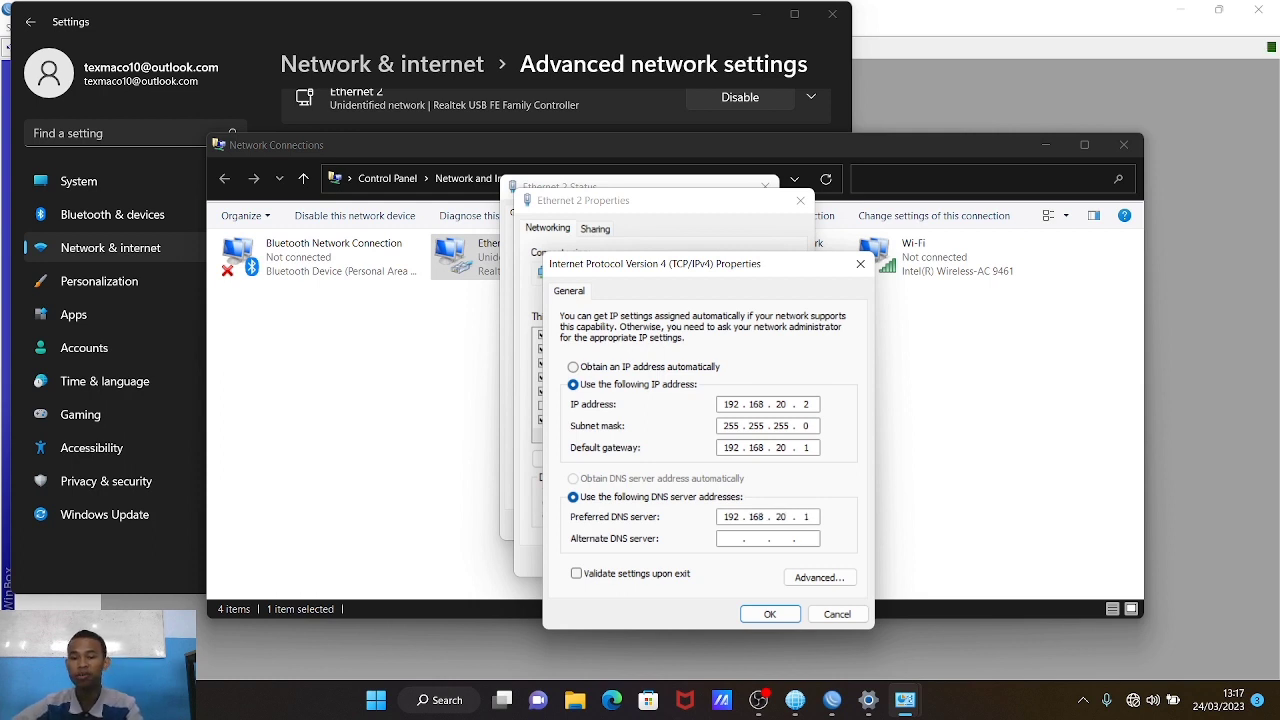
{"action": "left_click", "coordinate": [770, 614]}
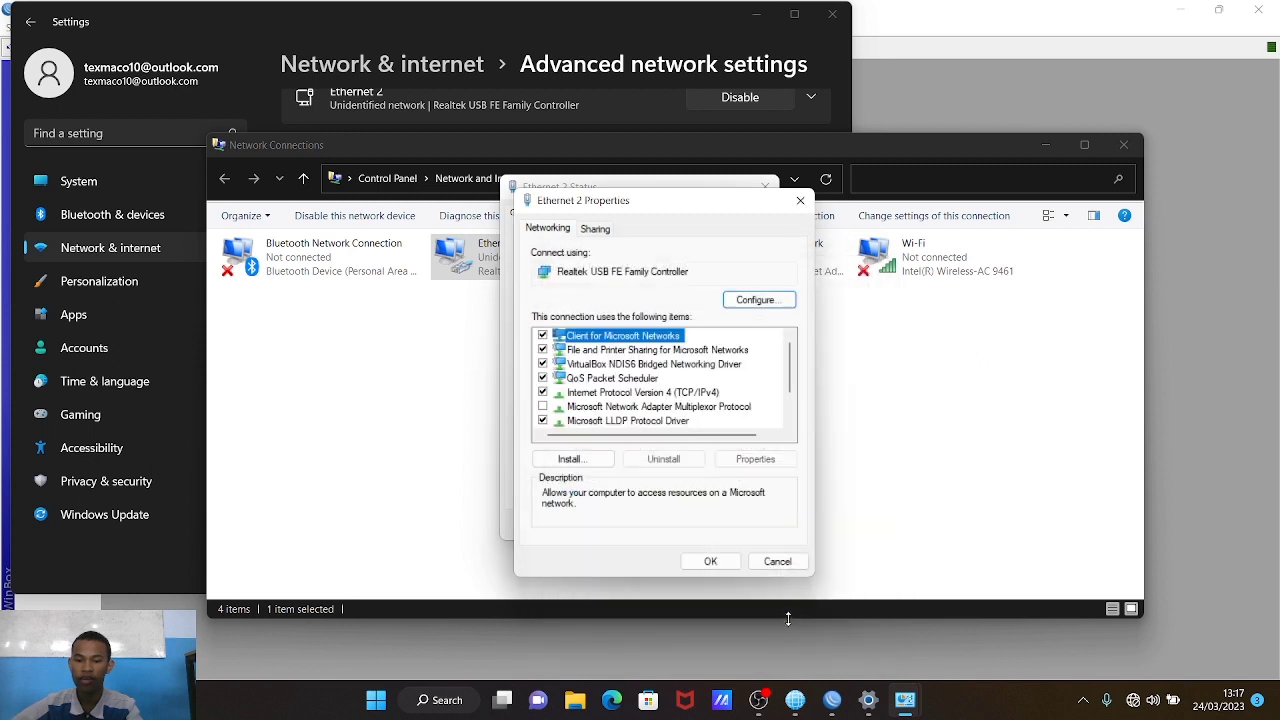
{"action": "left_click", "coordinate": [730, 566]}
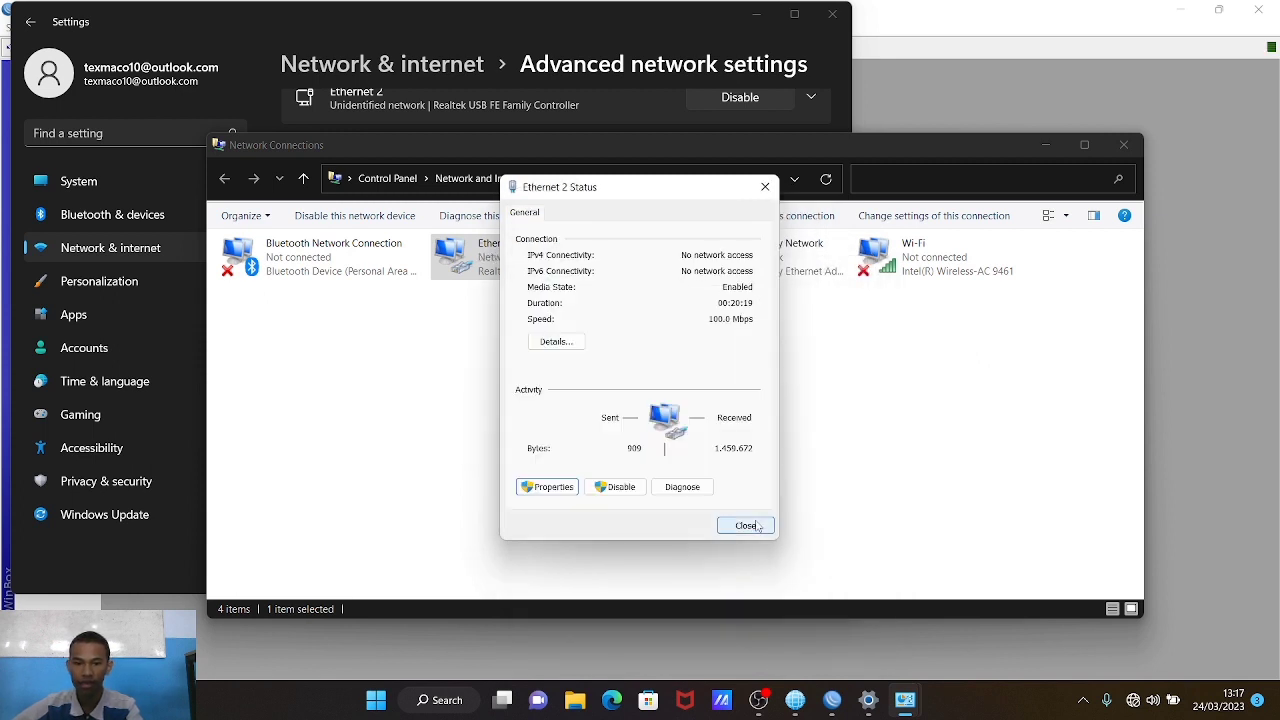
Step: Close the Ethernet 2 Status, Network Connections and Settings windows, and minimize the WinBox loader
{"action": "left_click", "coordinate": [759, 529]}
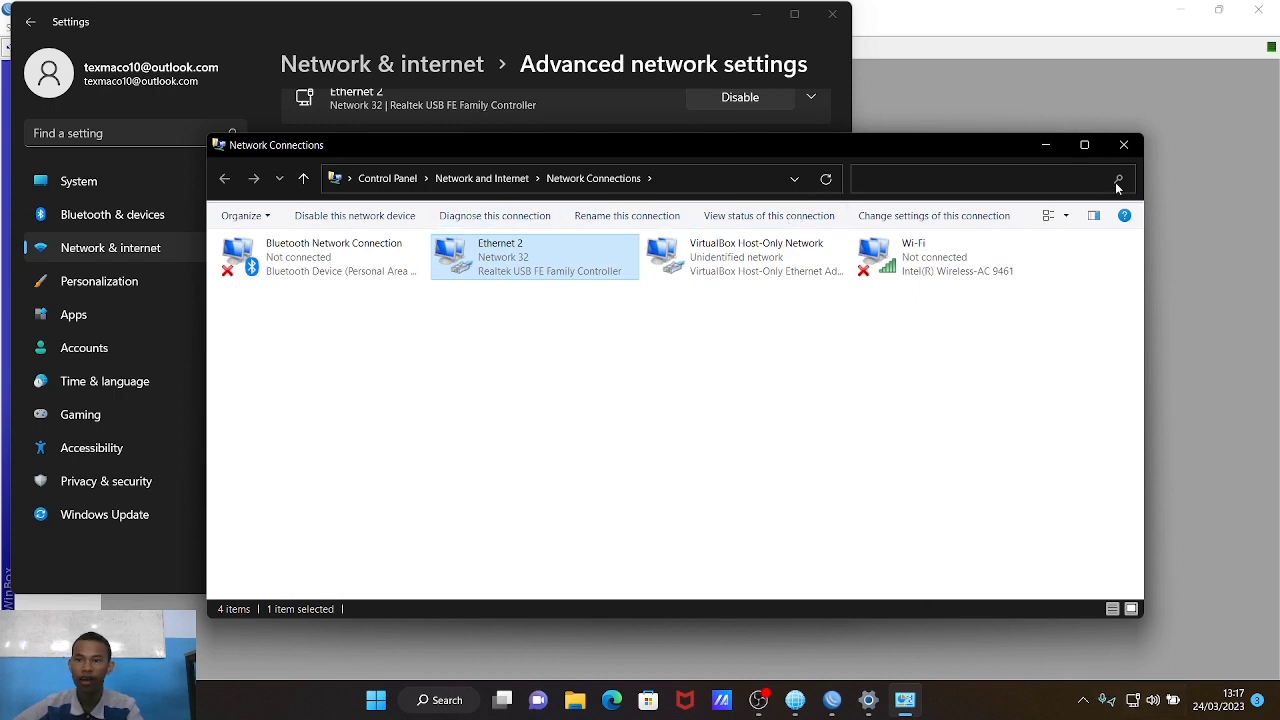
{"action": "left_click", "coordinate": [1122, 145]}
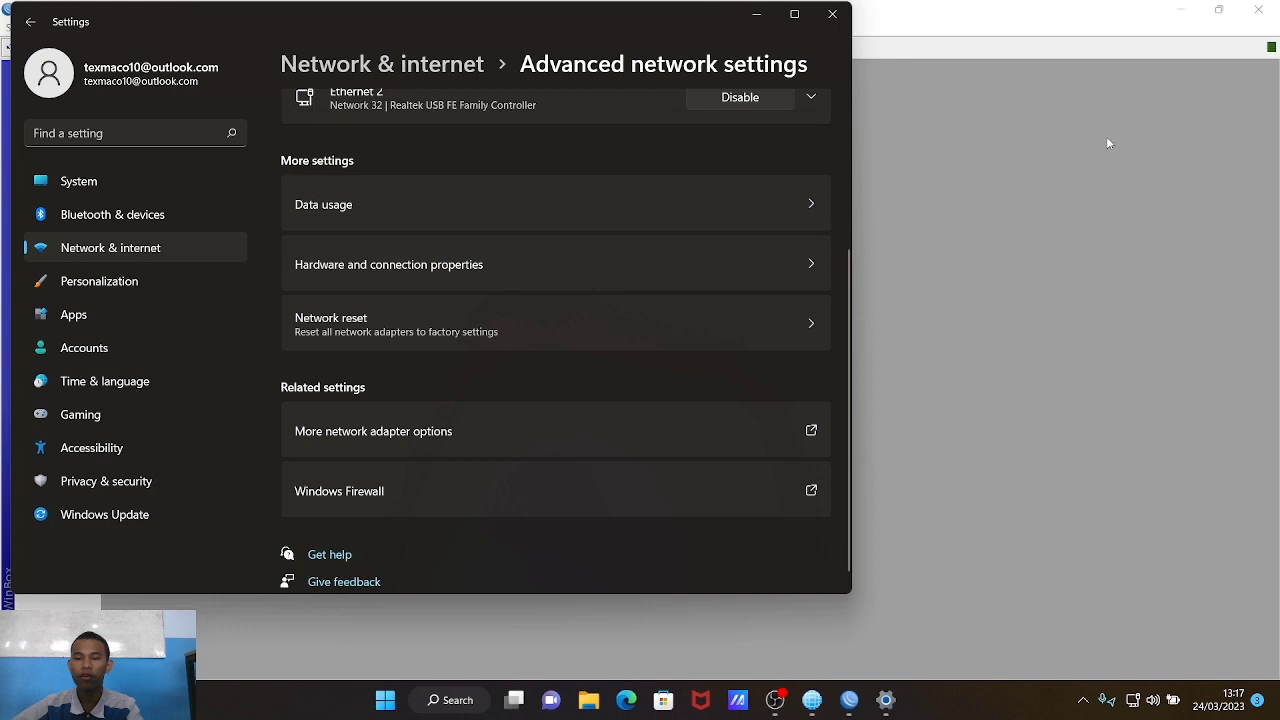
{"action": "left_click", "coordinate": [832, 14]}
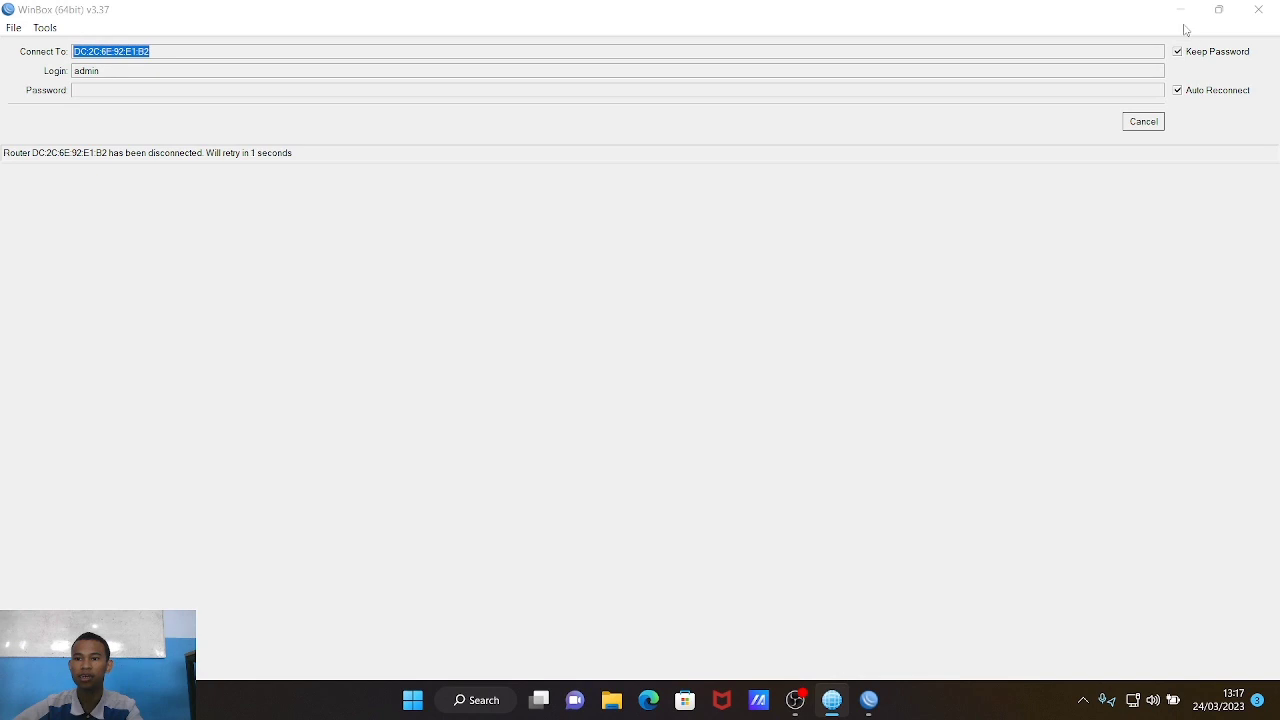
{"action": "left_click", "coordinate": [1181, 10]}
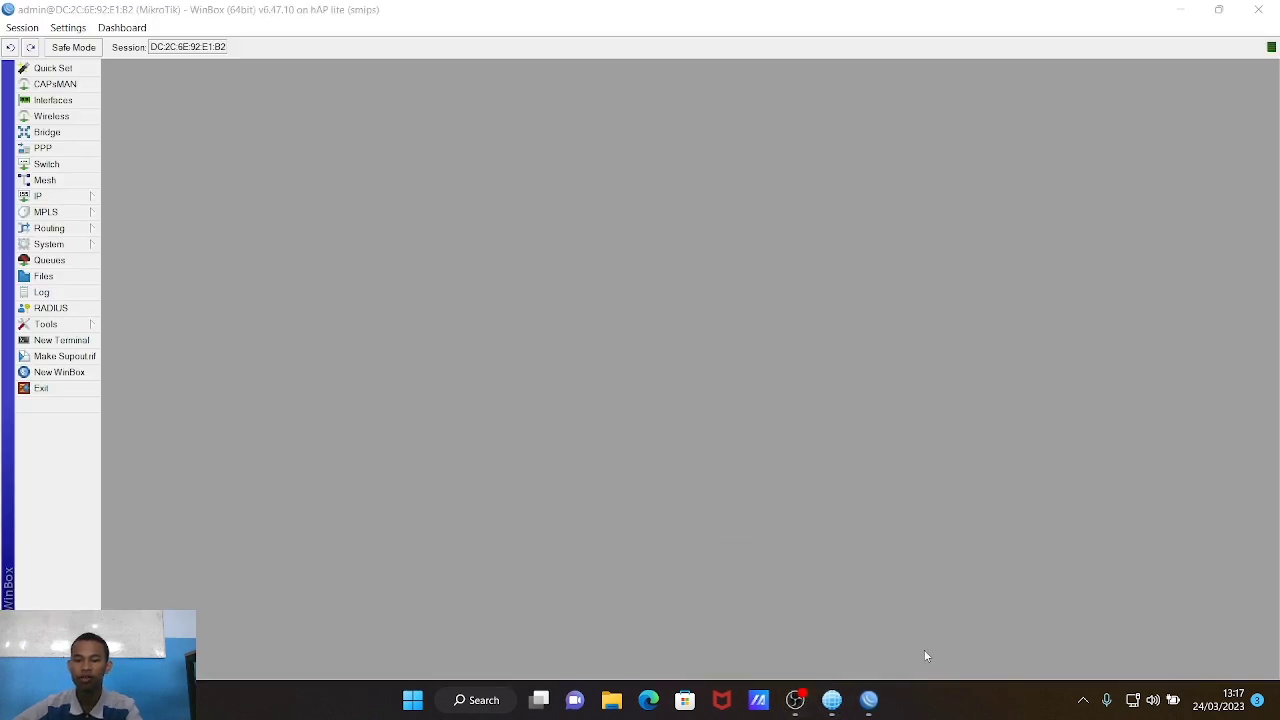
Step: Minimize the WinBox router session window to reveal the desktop
{"action": "left_click", "coordinate": [1182, 9]}
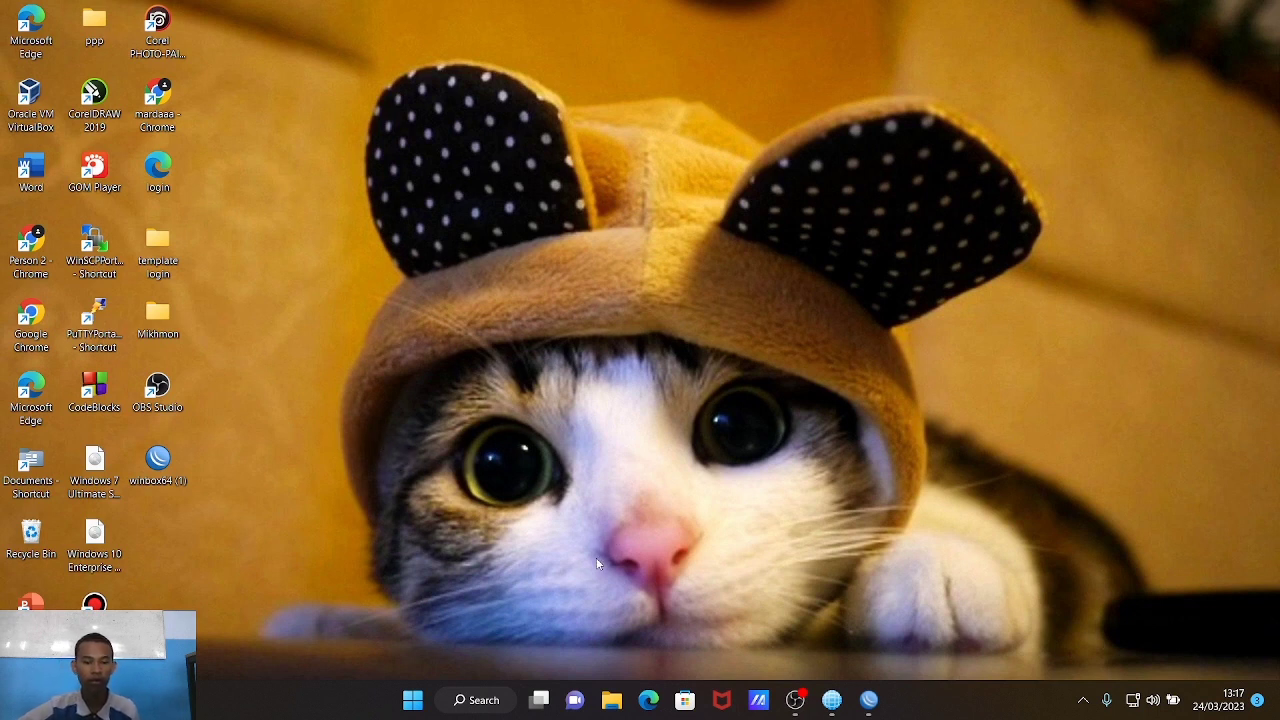
{"action": "left_click", "coordinate": [845, 700]}
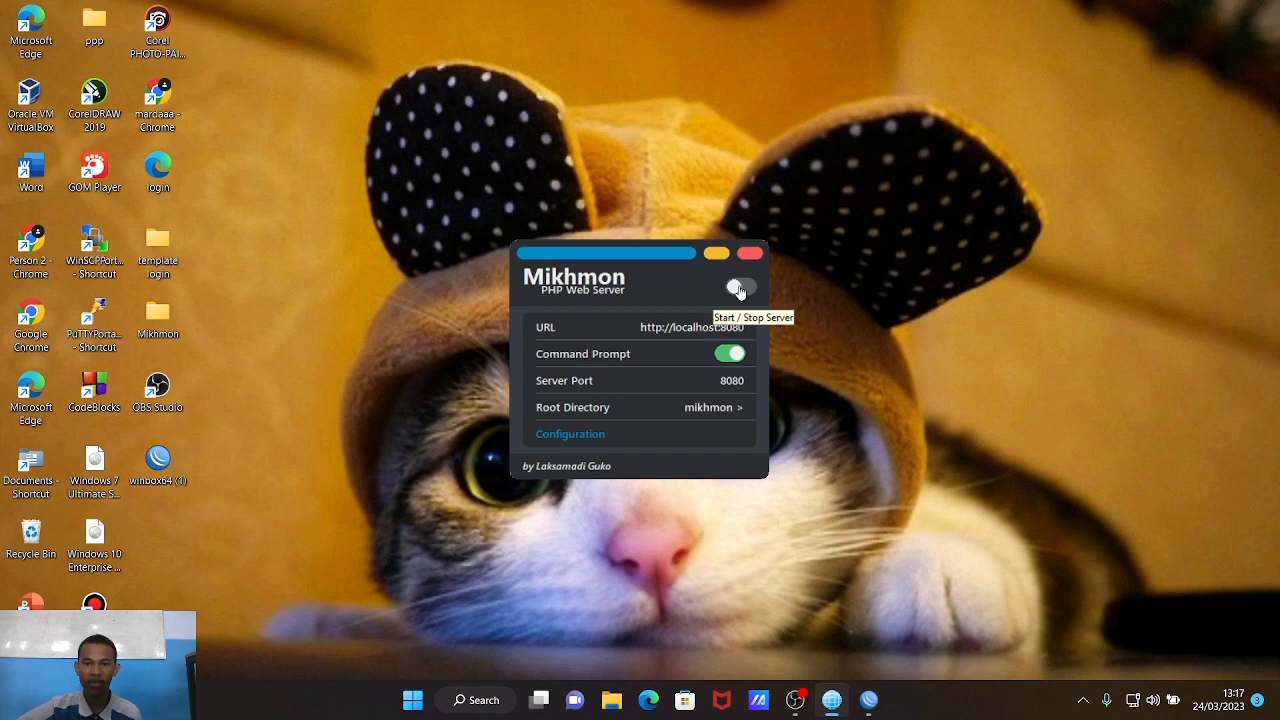
{"action": "left_click", "coordinate": [737, 290]}
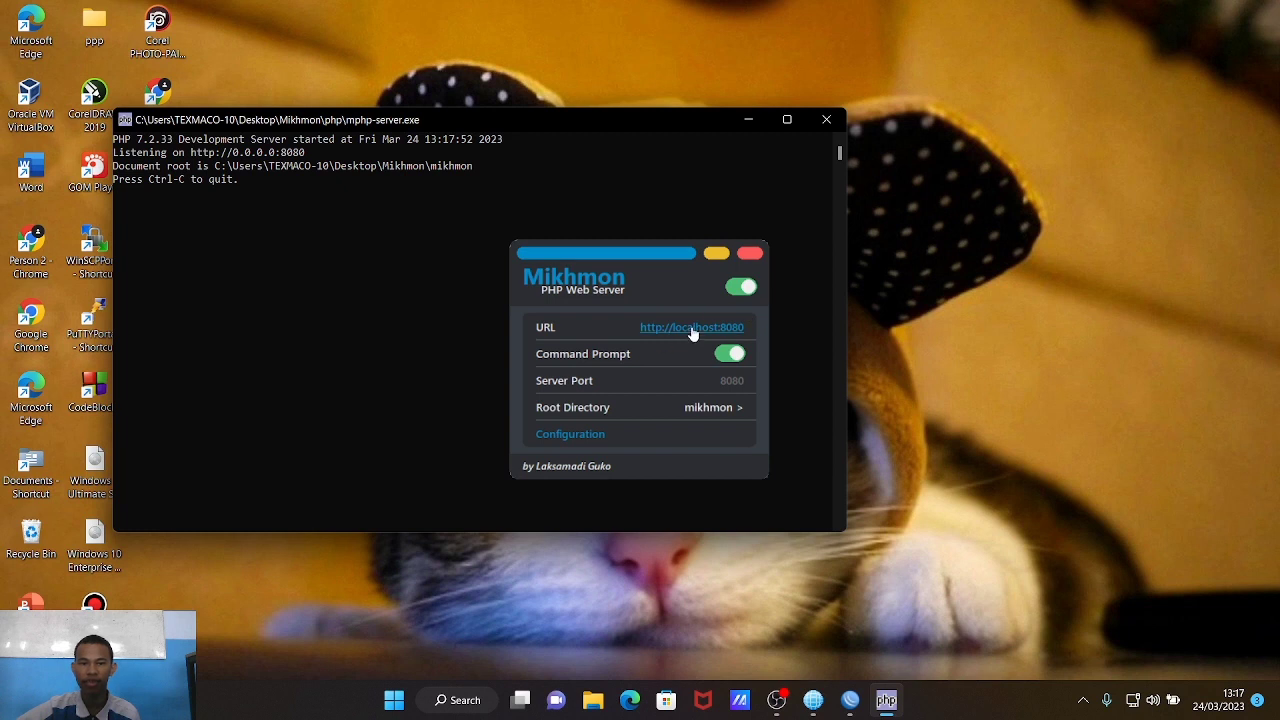
{"action": "left_click", "coordinate": [692, 329]}
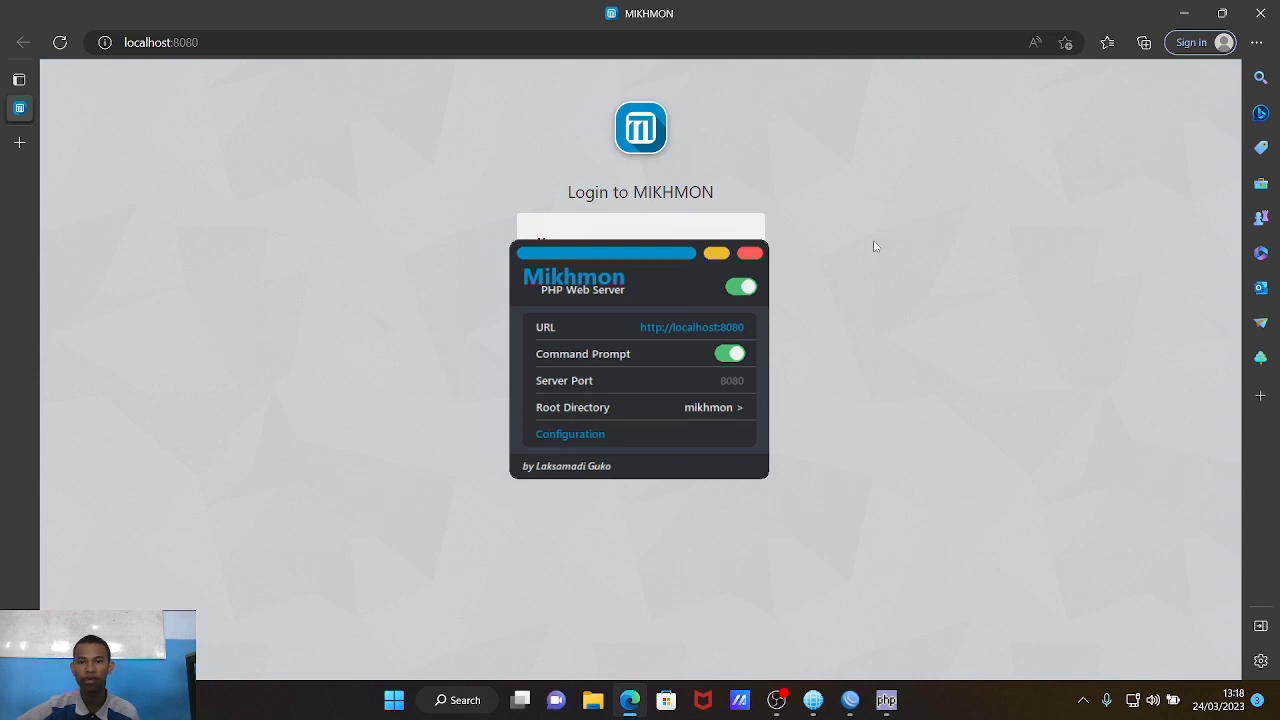
Step: Log in to Mikhmon with username mikhmon and the account password
{"action": "left_click", "coordinate": [717, 254]}
{"action": "left_click", "coordinate": [710, 273]}
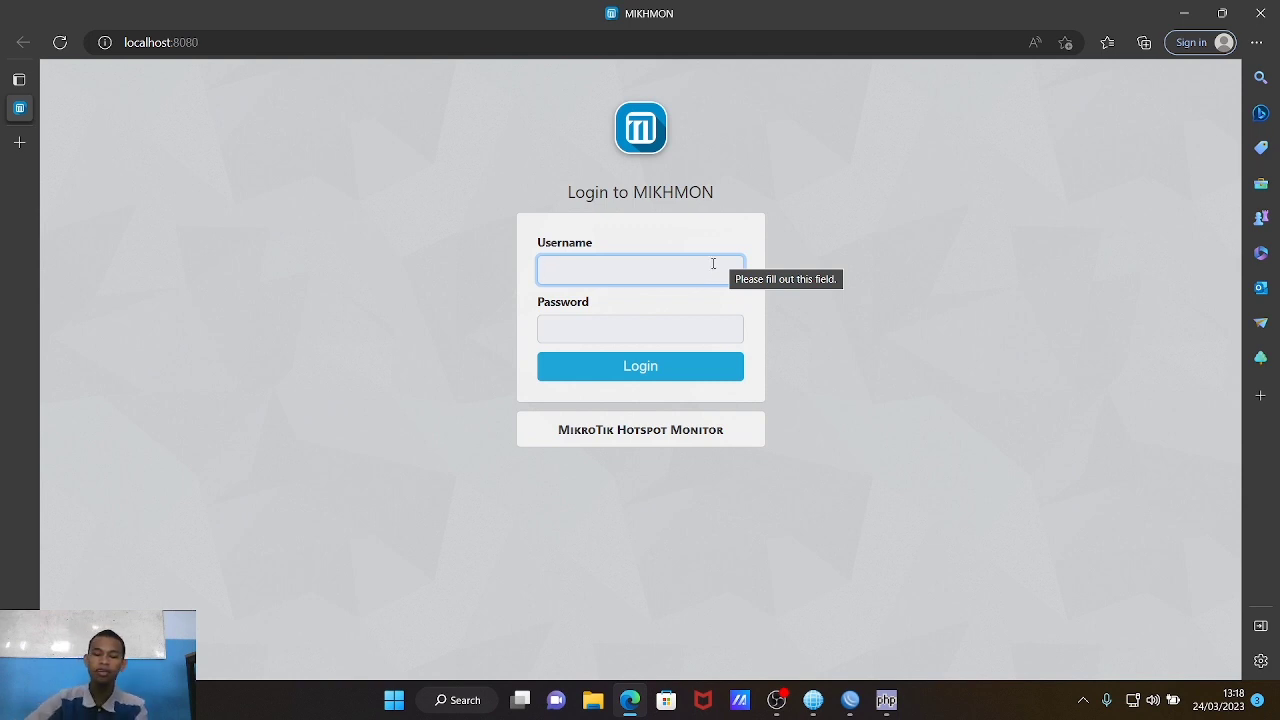
{"action": "type", "text": "mikhmon"}
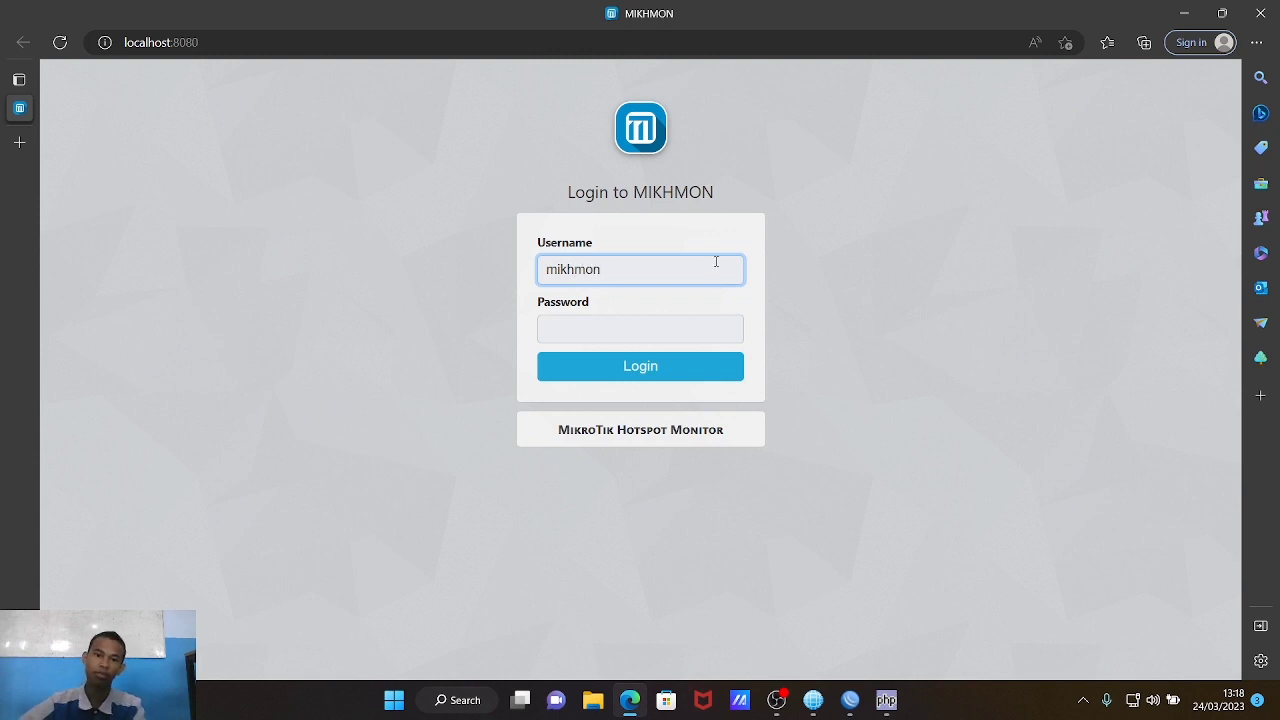
{"action": "left_click", "coordinate": [716, 324]}
{"action": "type", "text": "1"}
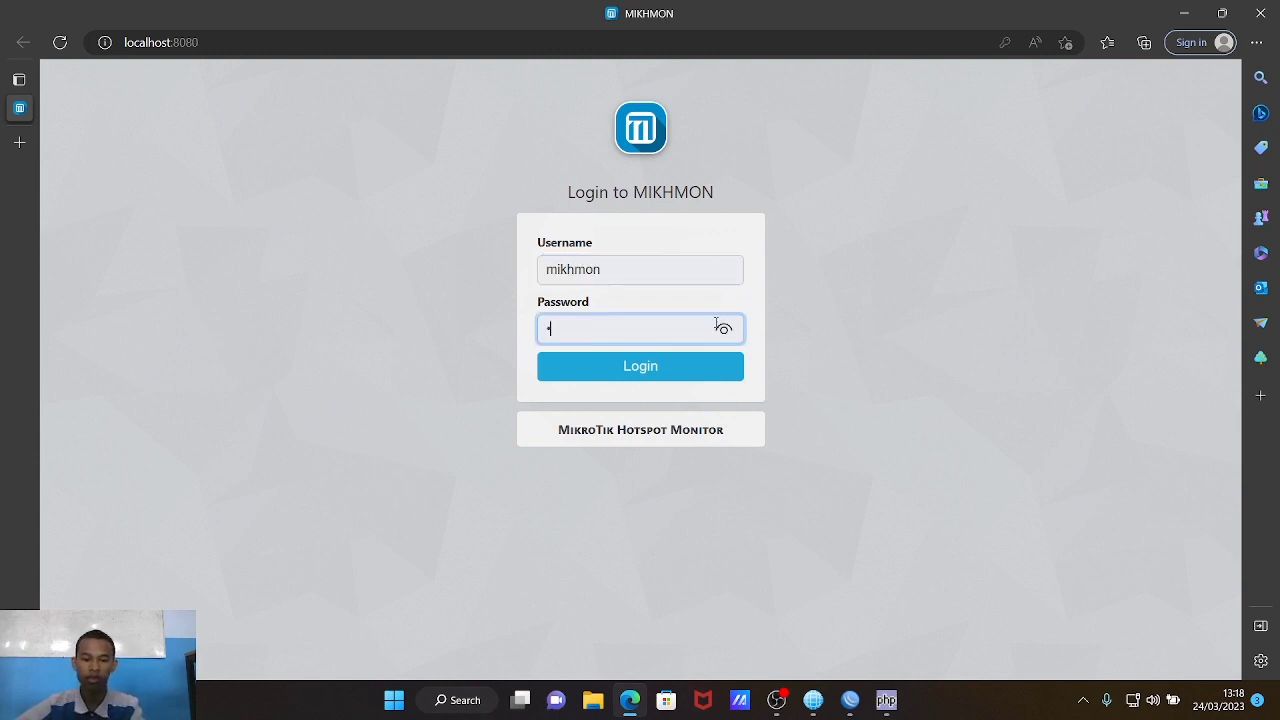
{"action": "left_click", "coordinate": [724, 330]}
{"action": "left_click", "coordinate": [712, 378]}
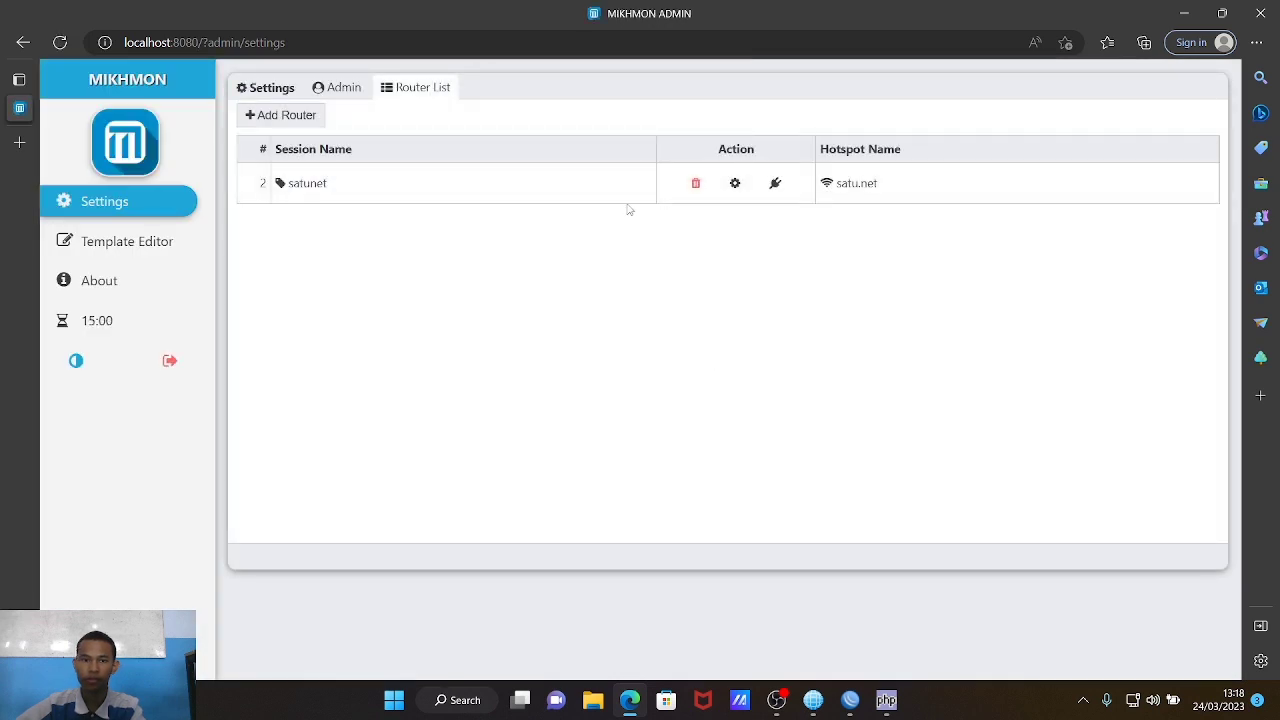
Step: Delete the satunet router session and add a new router configuration
{"action": "left_click", "coordinate": [696, 183]}
{"action": "left_click", "coordinate": [721, 134]}
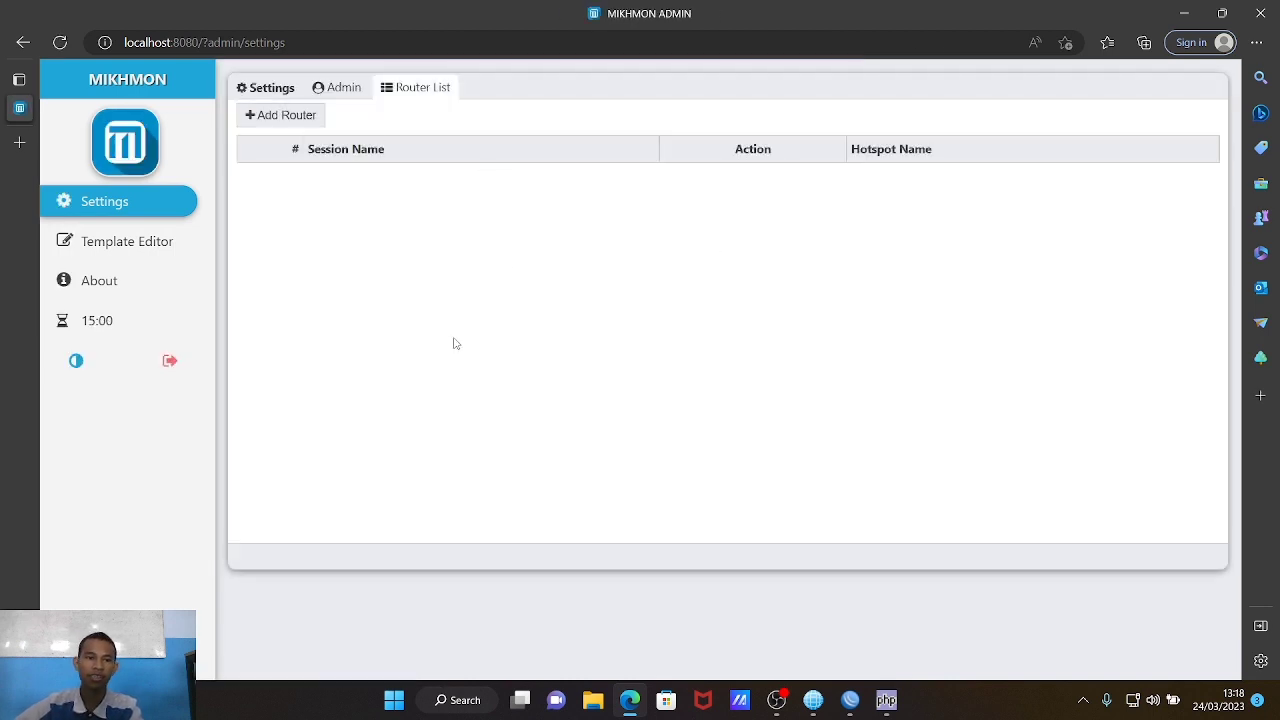
{"action": "left_click", "coordinate": [279, 116]}
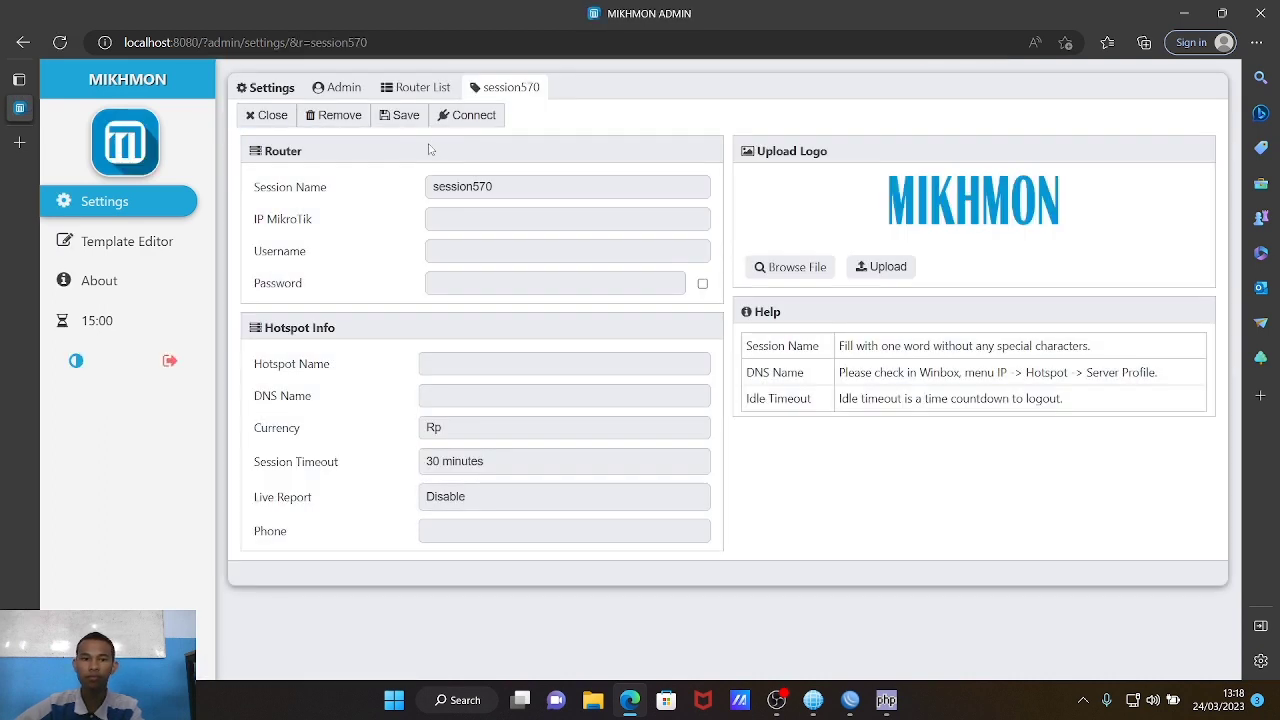
Step: Rename the new router session to wifikelompok4
{"action": "left_click", "coordinate": [539, 191]}
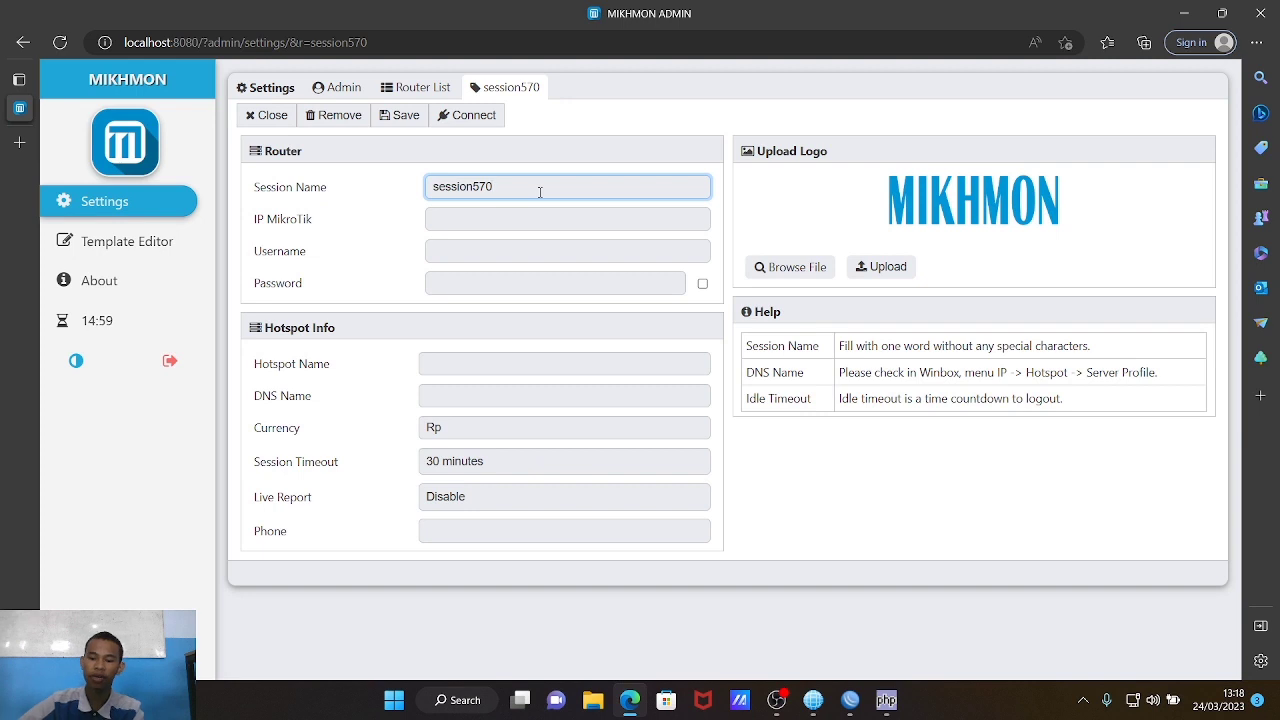
{"action": "key", "text": "BackSpace"}
{"action": "key", "text": "BackSpace"}
{"action": "key", "text": "BackSpace"}
{"action": "key", "text": "BackSpace"}
{"action": "key", "text": "BackSpace"}
{"action": "key", "text": "BackSpace"}
{"action": "key", "text": "BackSpace"}
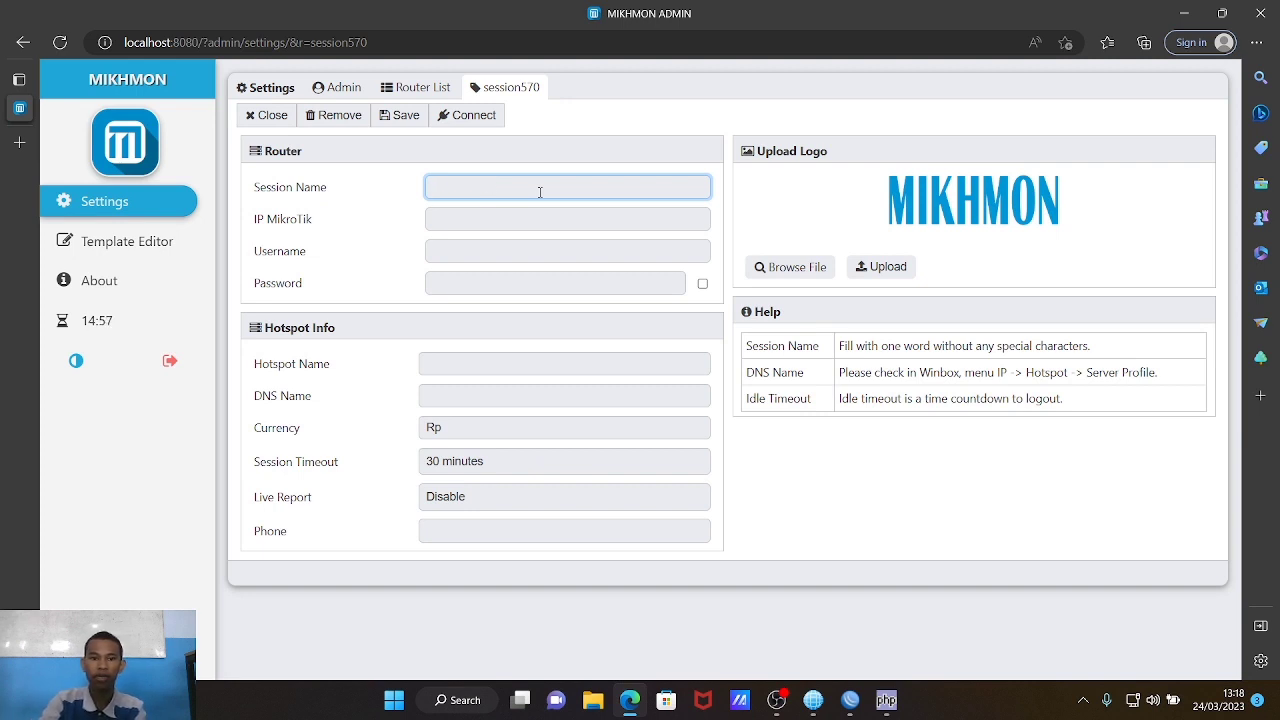
{"action": "type", "text": "w"}
{"action": "key", "text": "Return"}
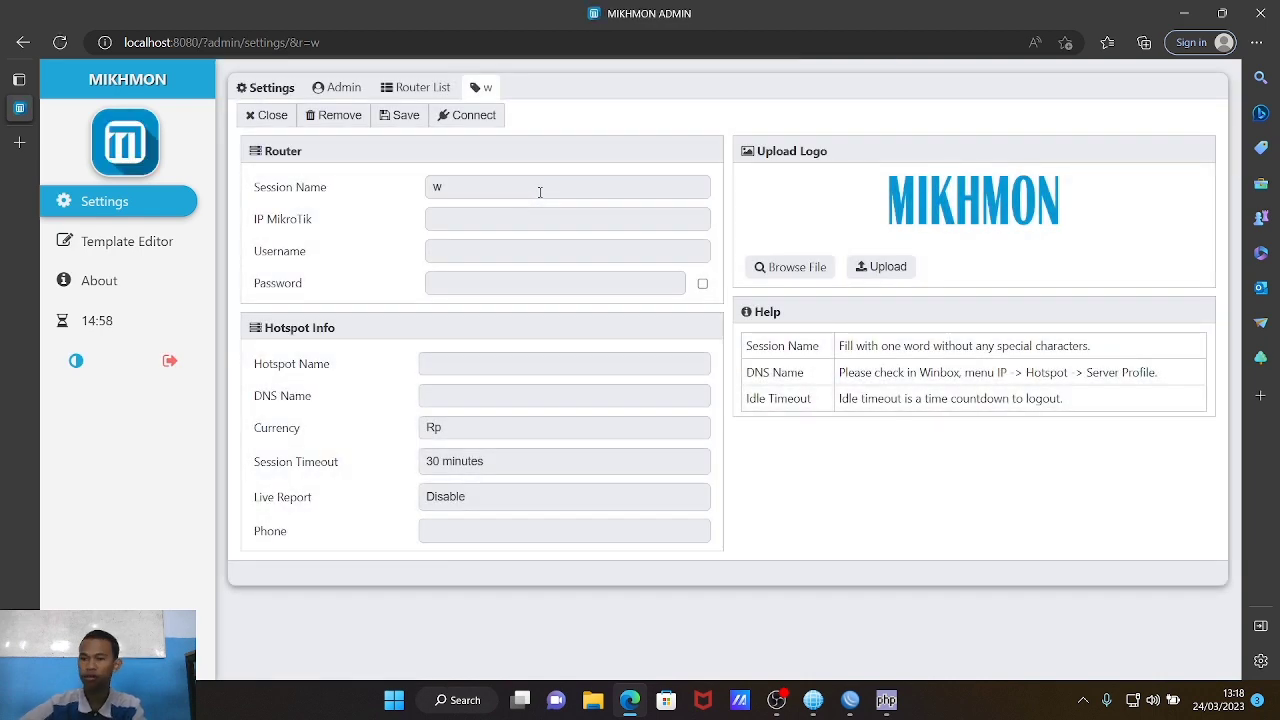
{"action": "left_click", "coordinate": [546, 191]}
{"action": "type", "text": "ifi kelo"}
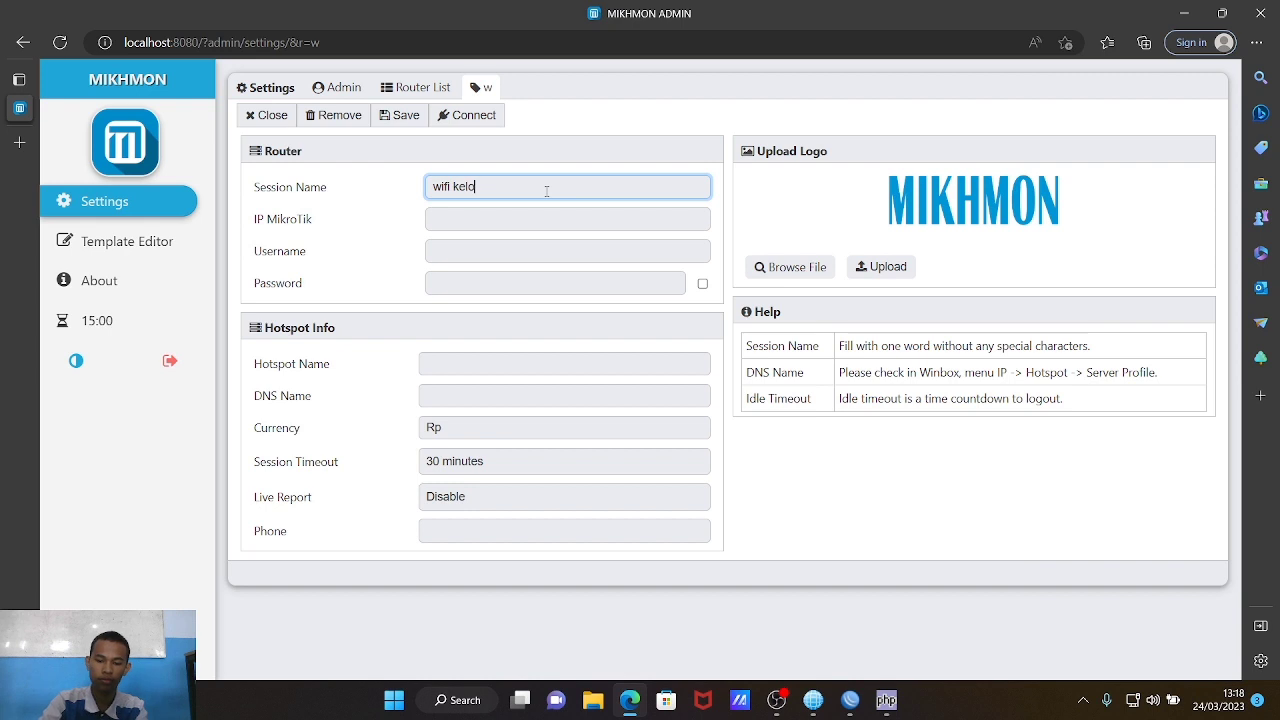
{"action": "type", "text": "mpok 4"}
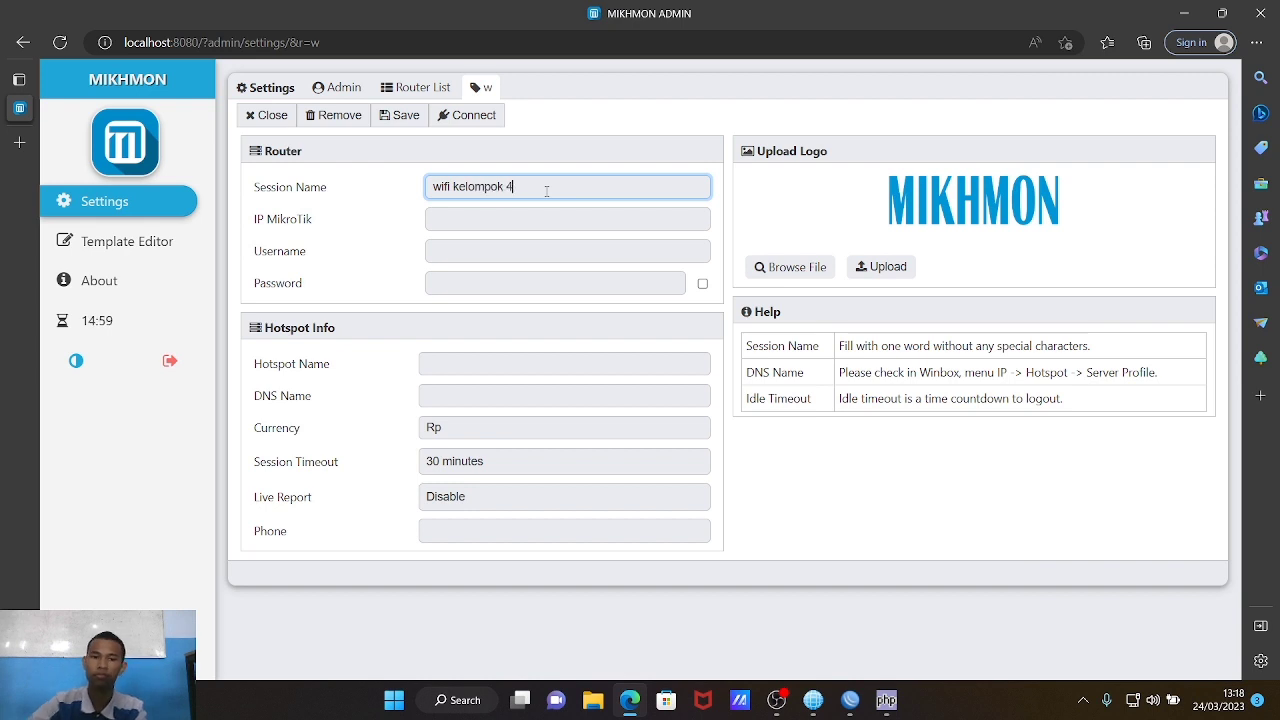
{"action": "key", "text": "Return"}
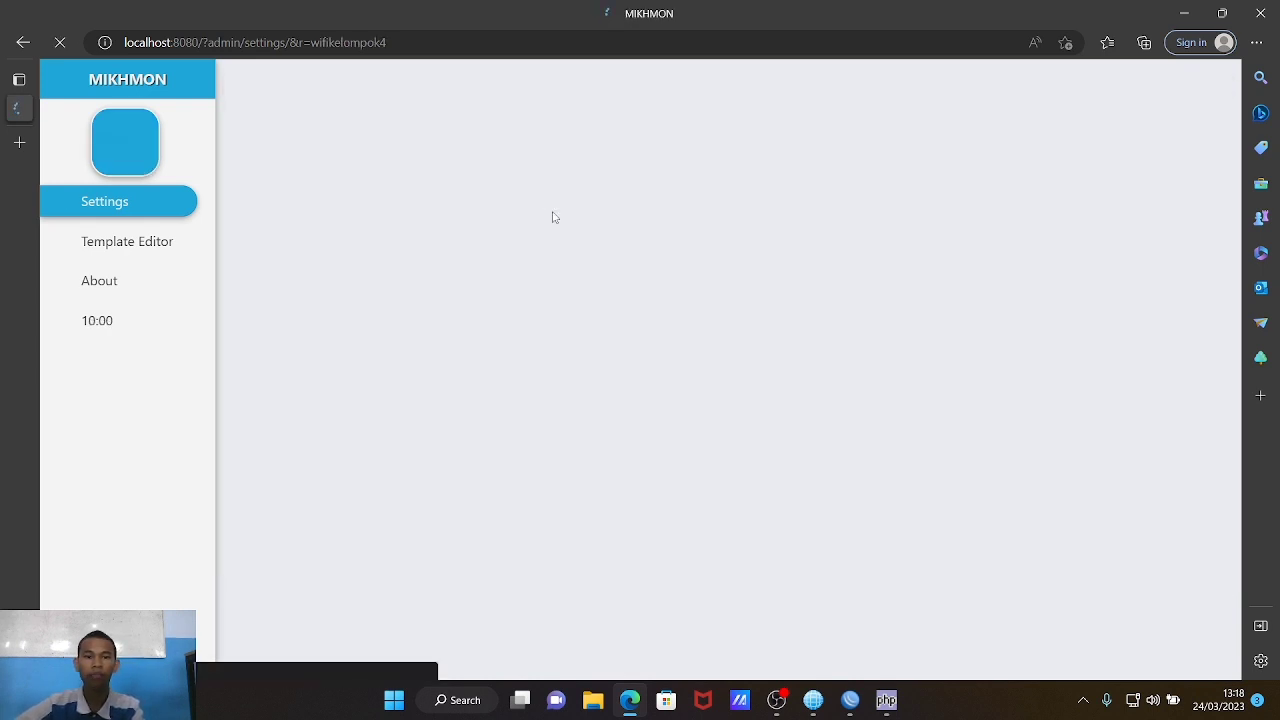
Step: Enter router address 192.168.20.1 and the router login username
{"action": "left_click", "coordinate": [552, 211]}
{"action": "type", "text": "192.1"}
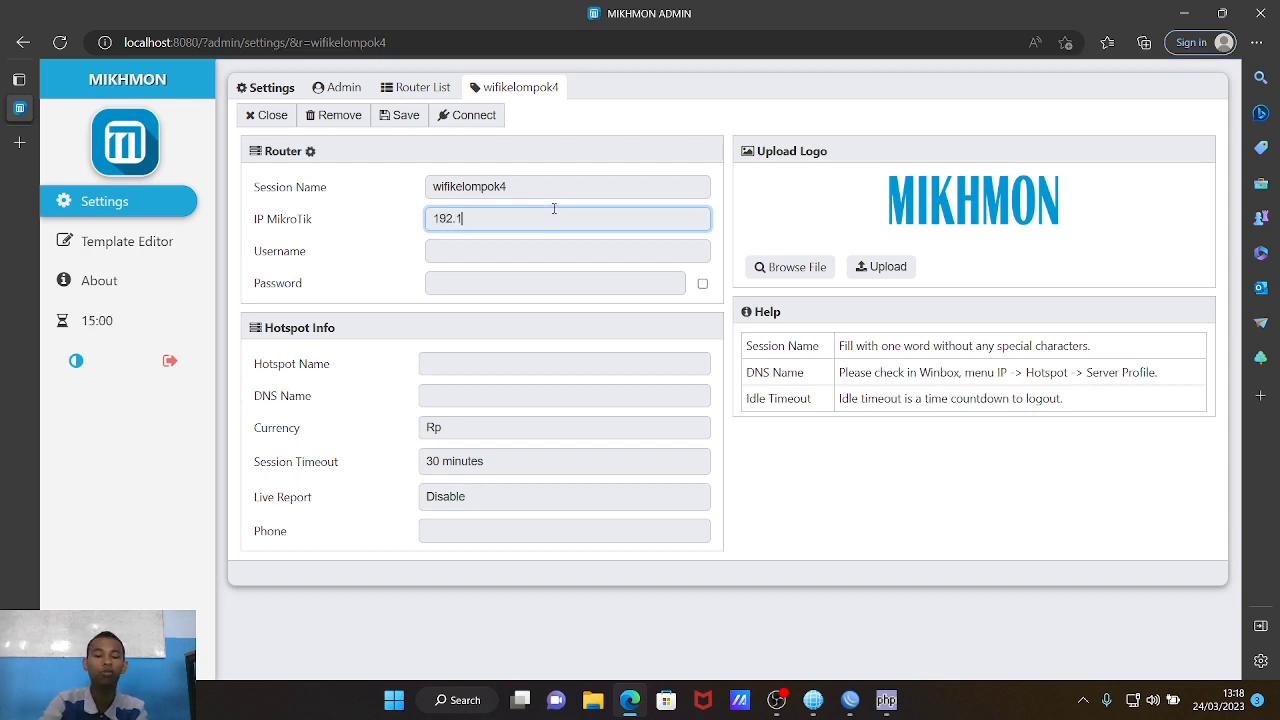
{"action": "type", "text": "68.20.1"}
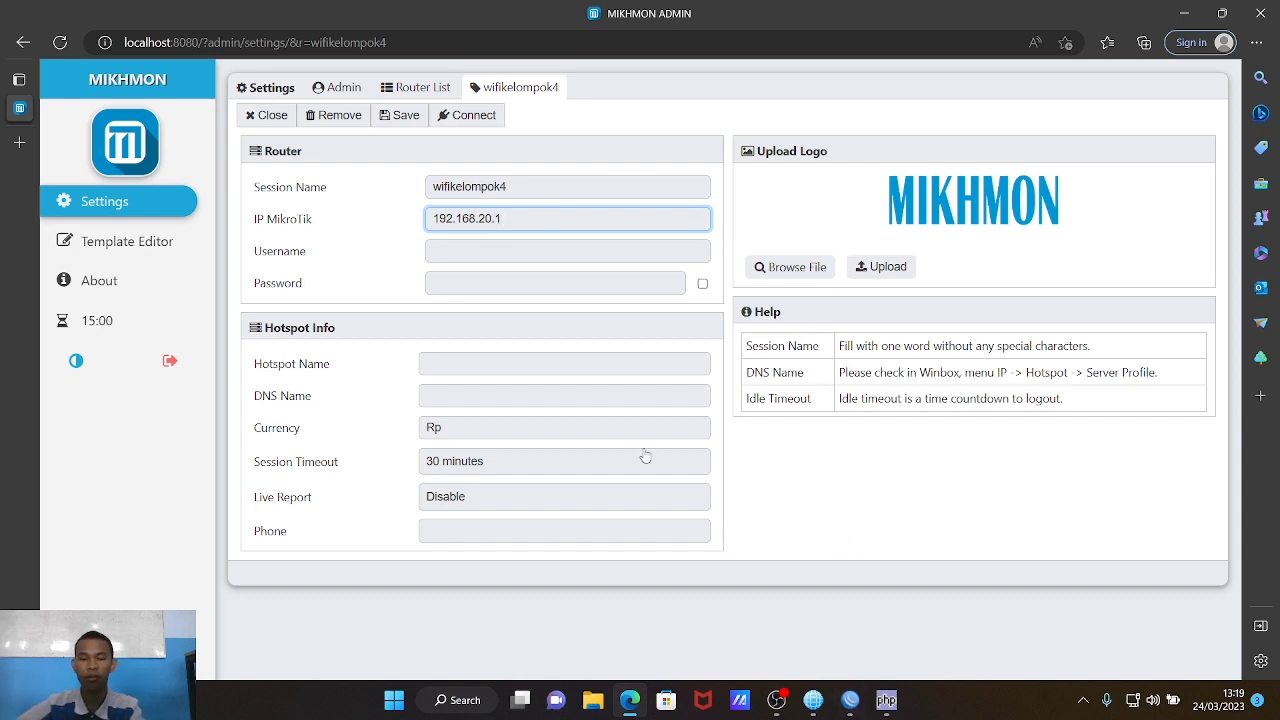
{"action": "left_click", "coordinate": [478, 249]}
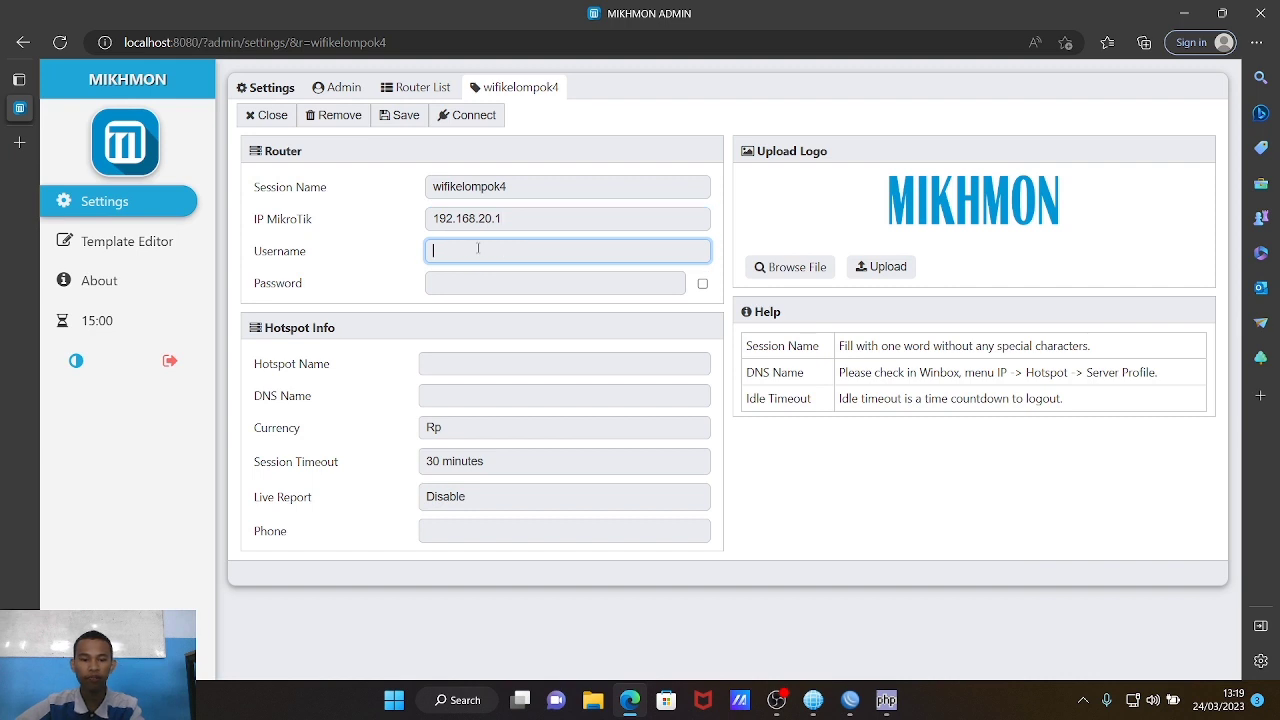
{"action": "type", "text": "admin"}
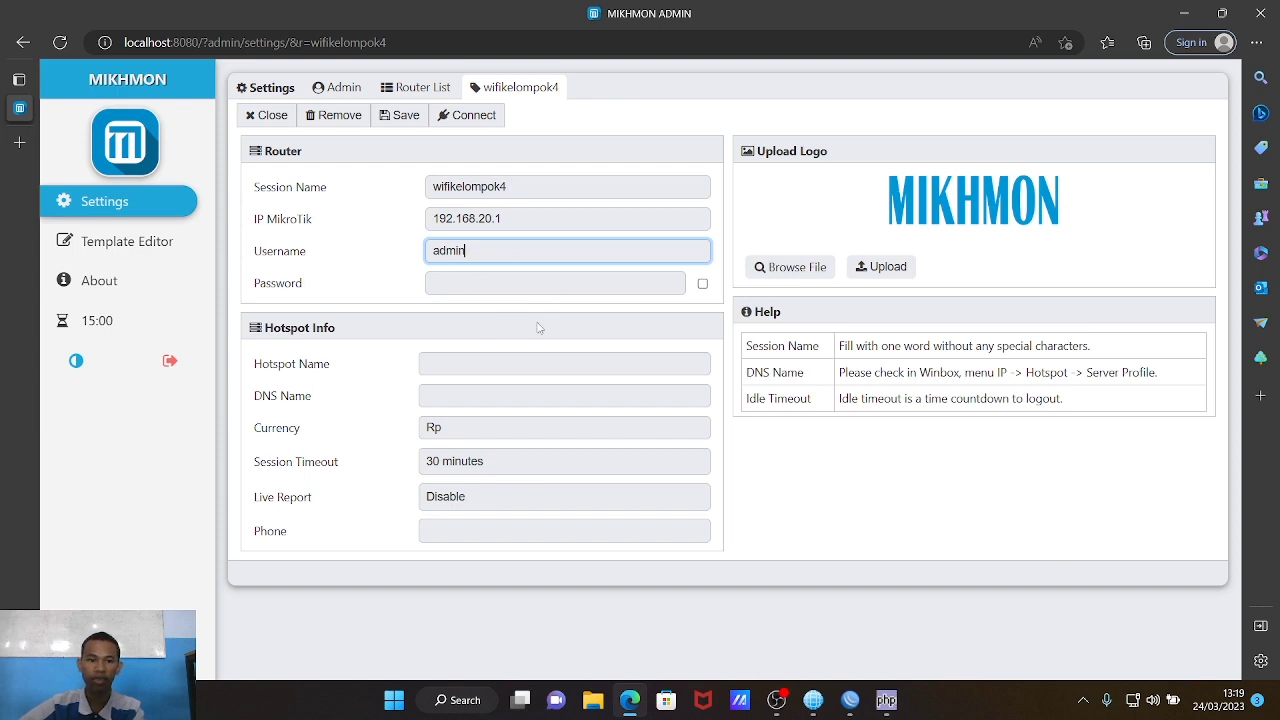
Step: Set hotspot name kelompok4, DNS name kelompok4.net and a contact phone number, then connect
{"action": "left_click", "coordinate": [459, 362]}
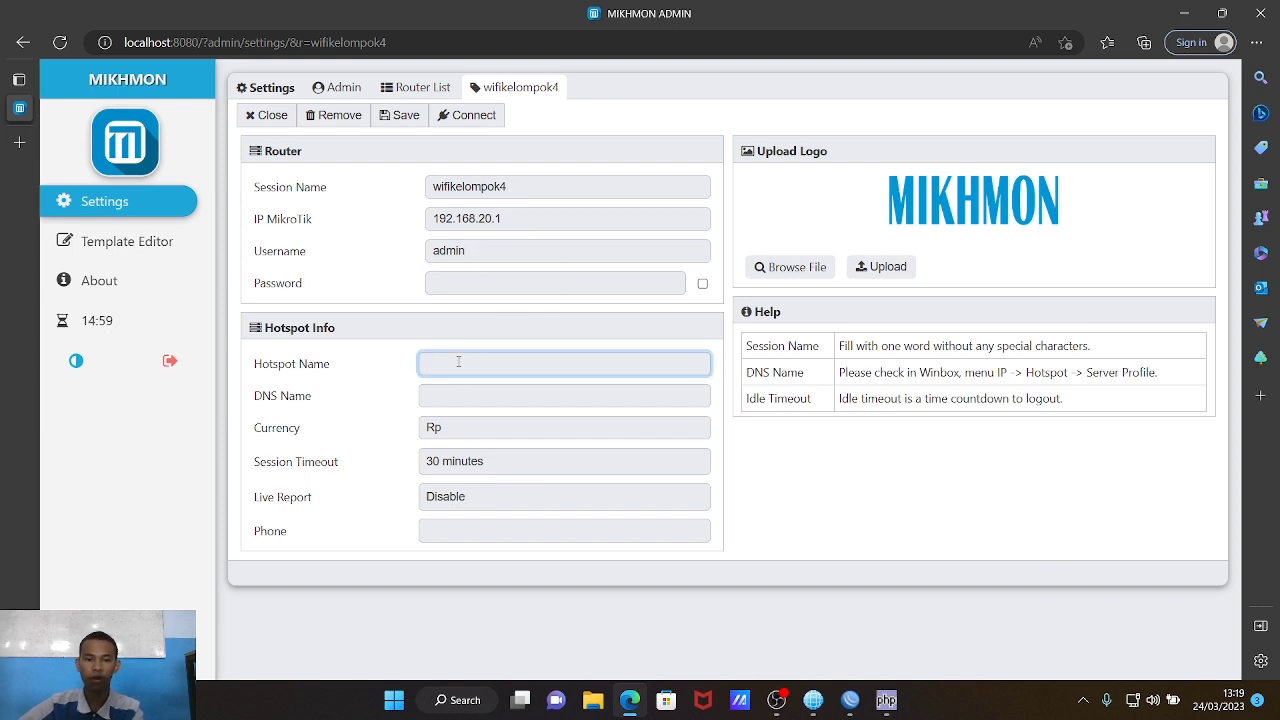
{"action": "type", "text": "kelompok"}
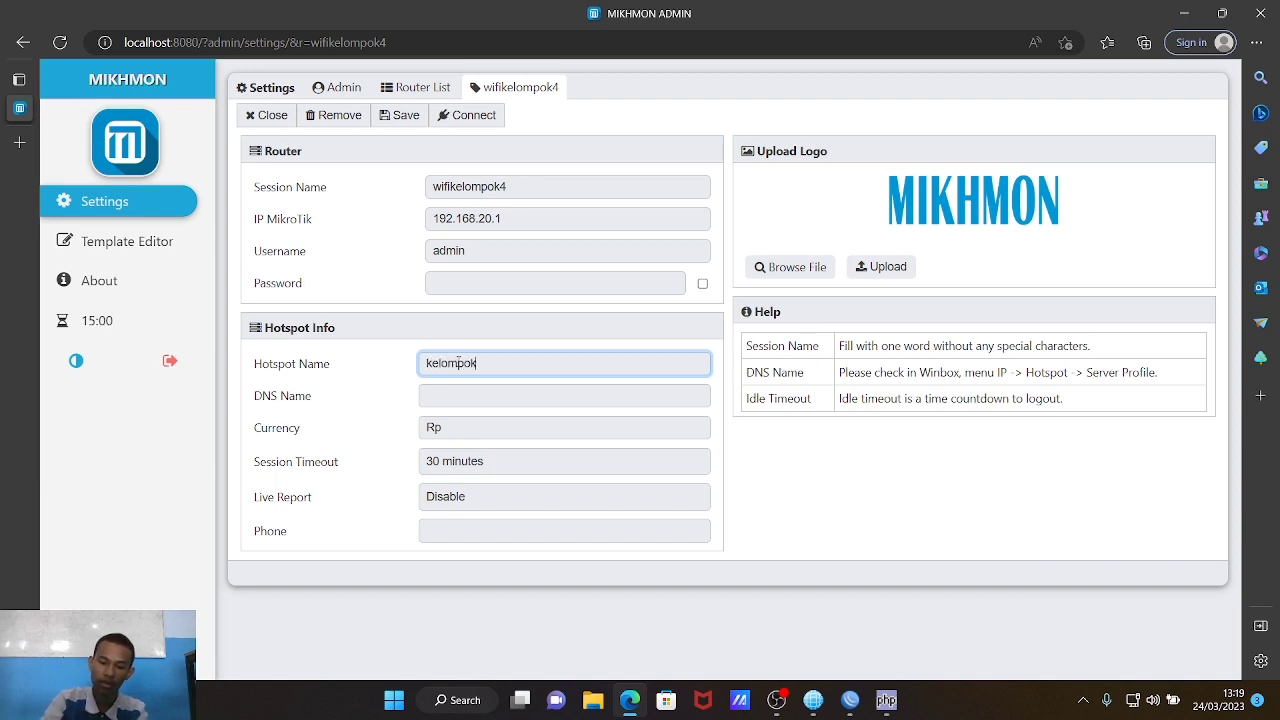
{"action": "type", "text": "4"}
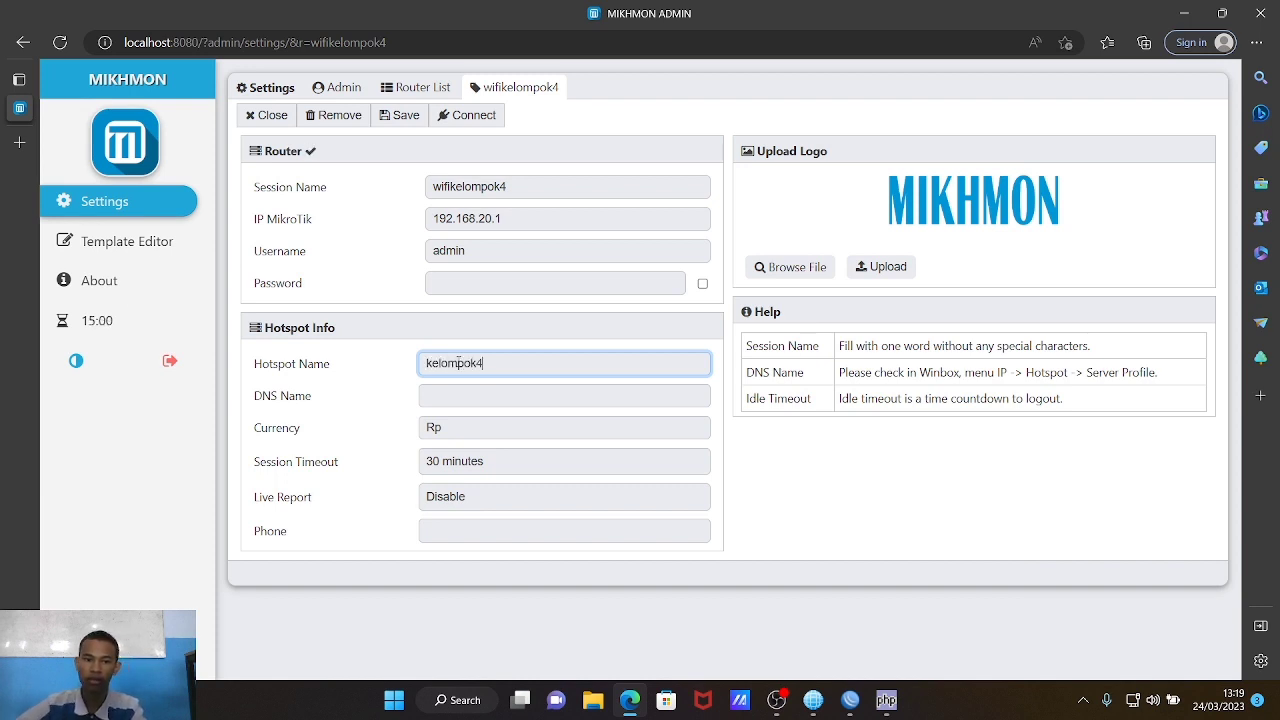
{"action": "left_click", "coordinate": [493, 401]}
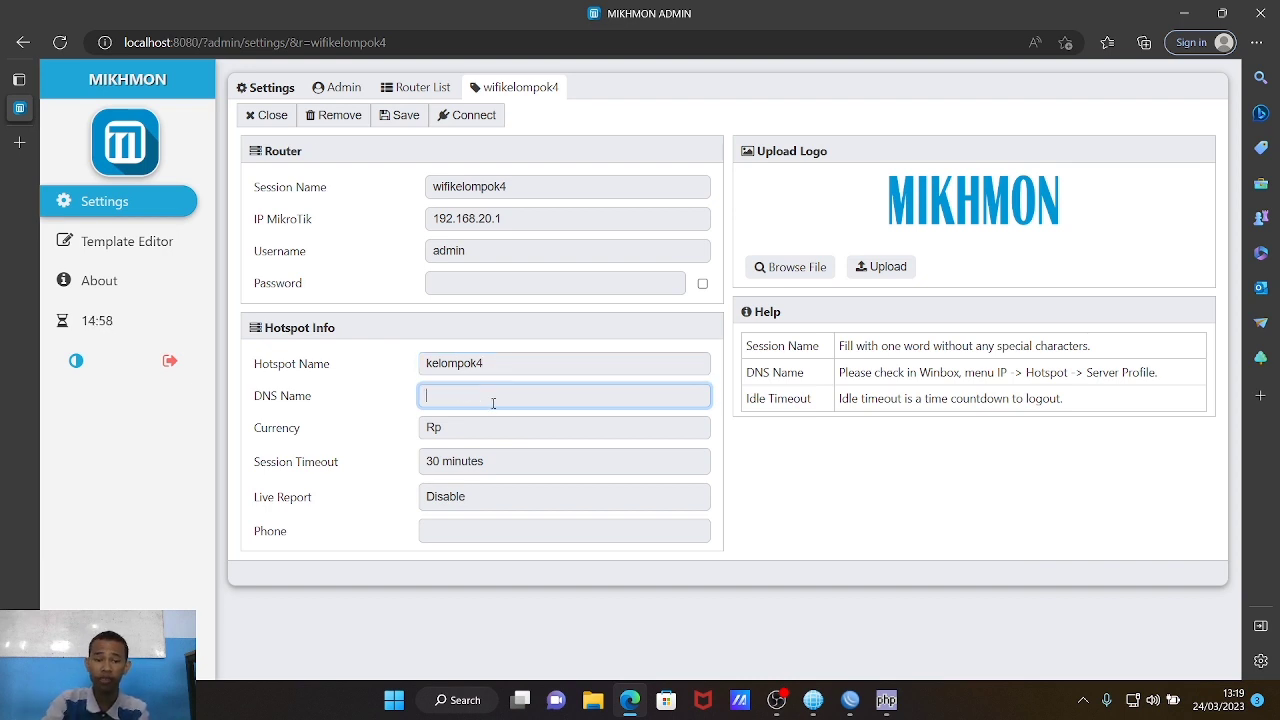
{"action": "type", "text": "kelompok4.net"}
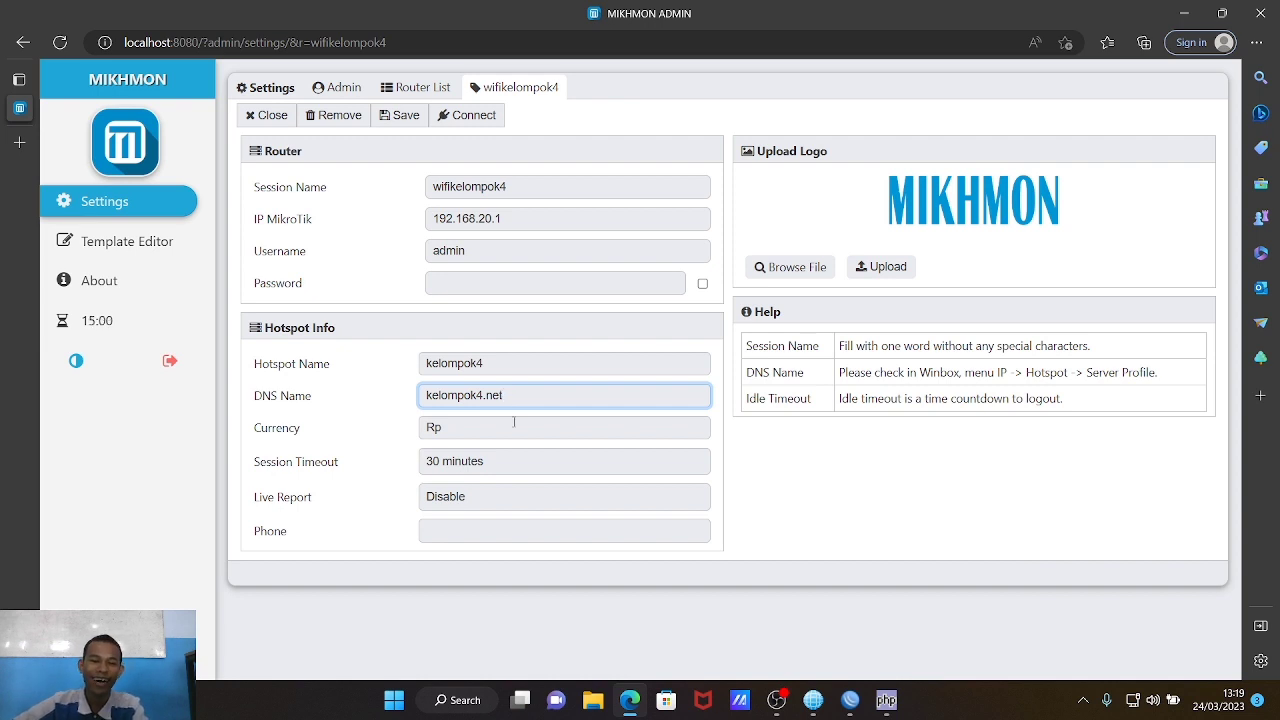
{"action": "left_click", "coordinate": [470, 538]}
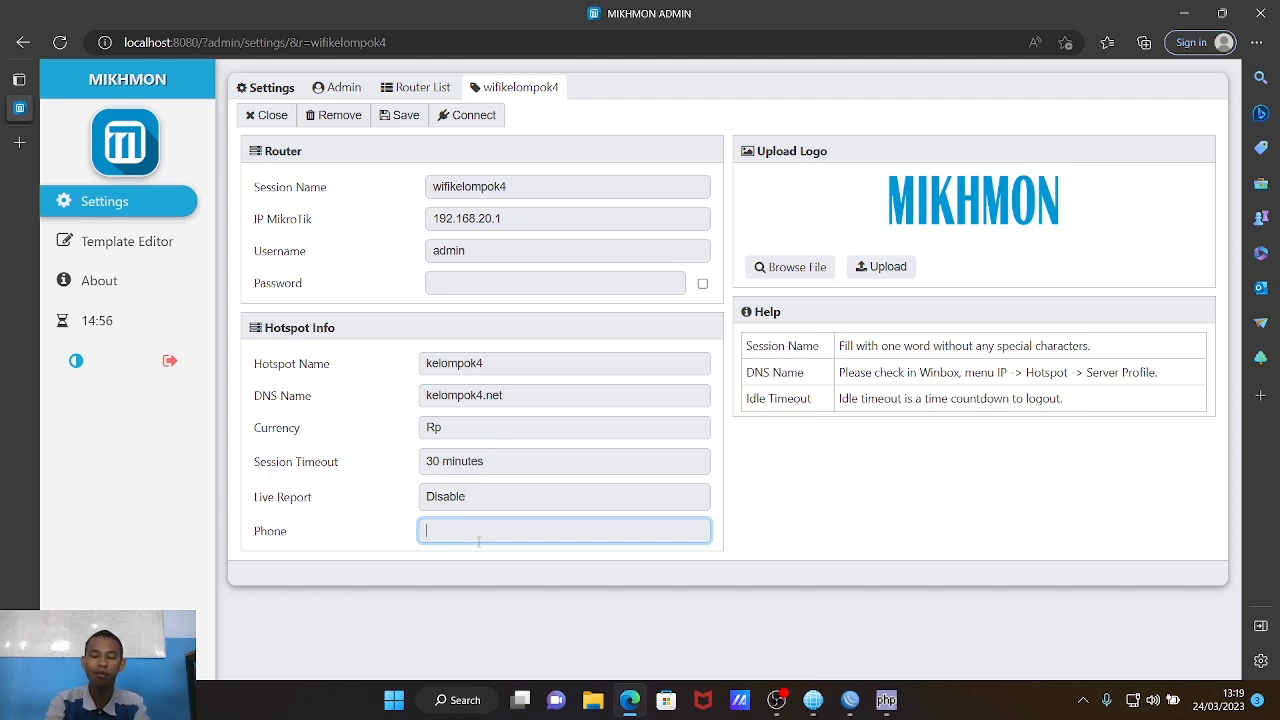
{"action": "type", "text": "088888"}
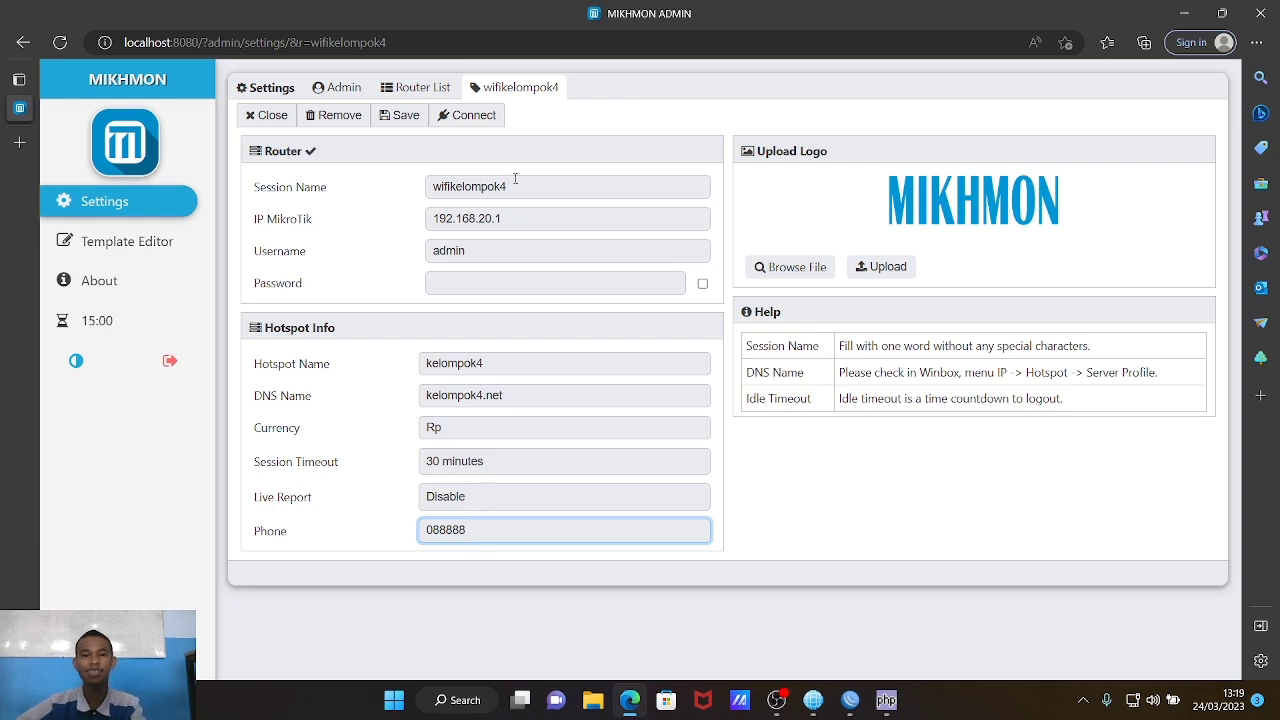
{"action": "left_click", "coordinate": [489, 125]}
{"action": "left_click", "coordinate": [490, 125]}
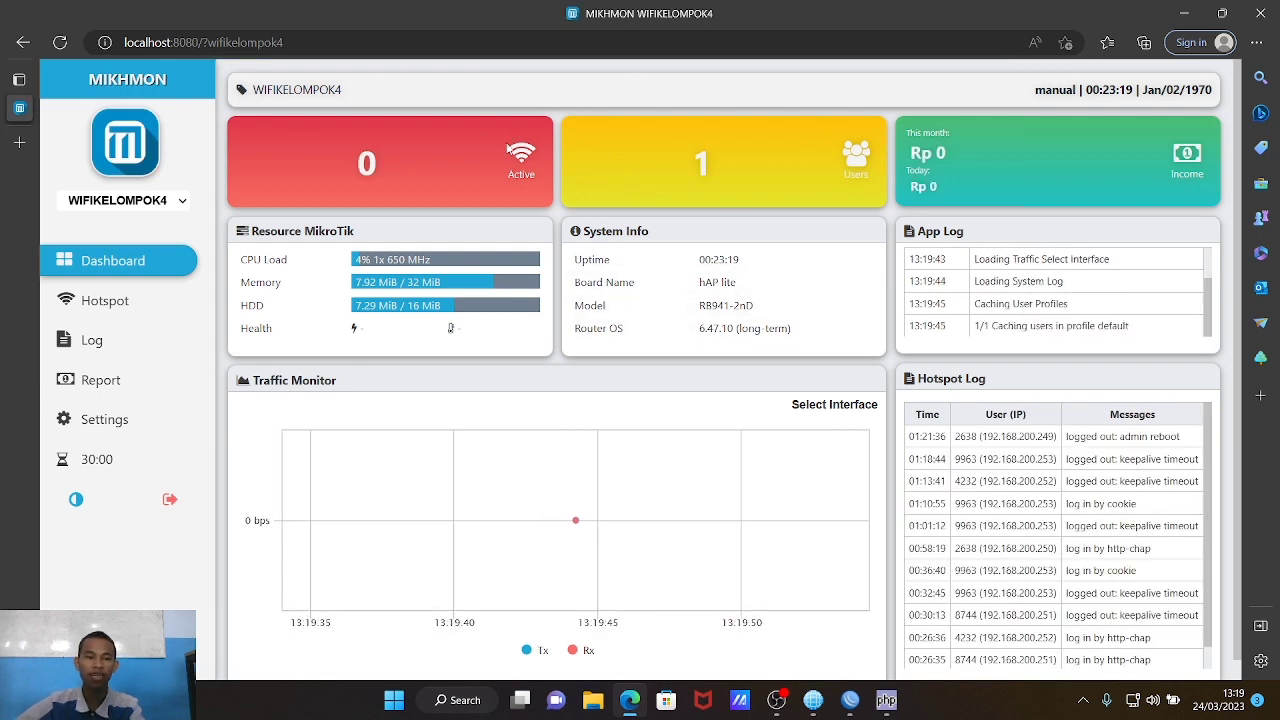
Step: Go to Mikhmon's Hotspot User Profile list and start adding a new profile
{"action": "left_click", "coordinate": [155, 305]}
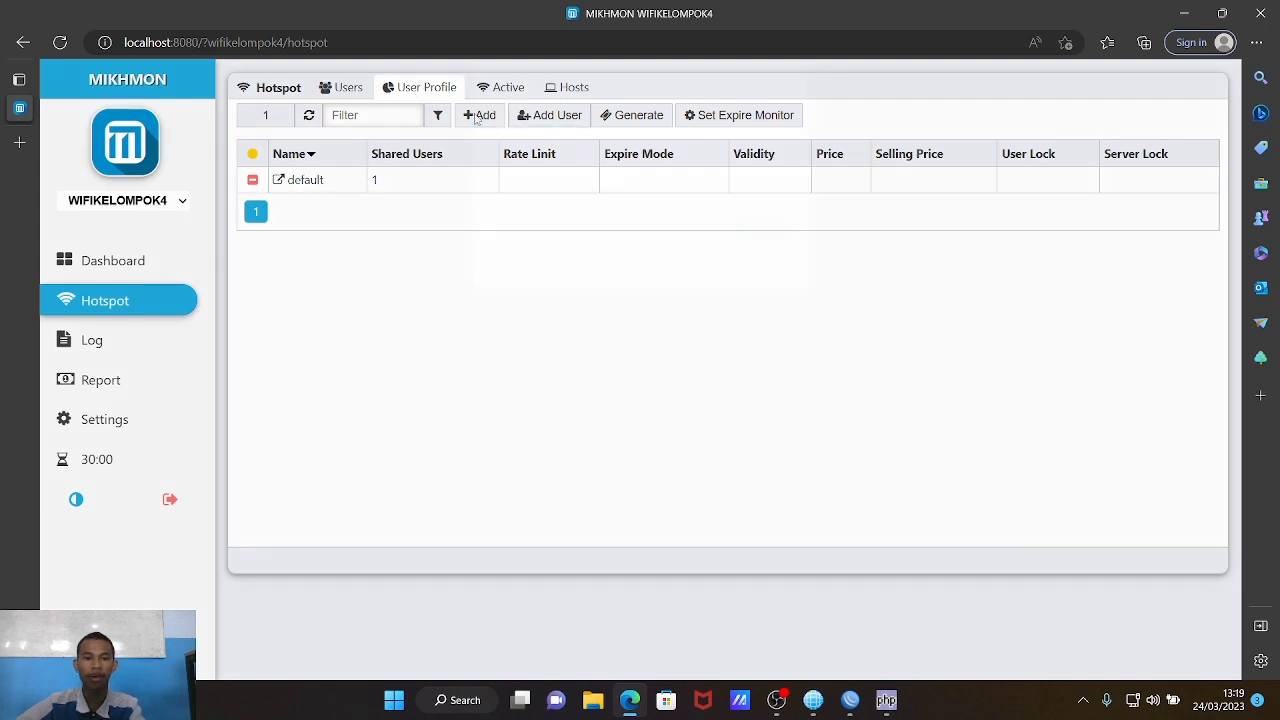
{"action": "left_click", "coordinate": [479, 115]}
Step: Name the new profile Kelompok 4 and assign it the hs-pool-1 address pool
{"action": "left_click", "coordinate": [596, 208]}
{"action": "type", "text": "R"}
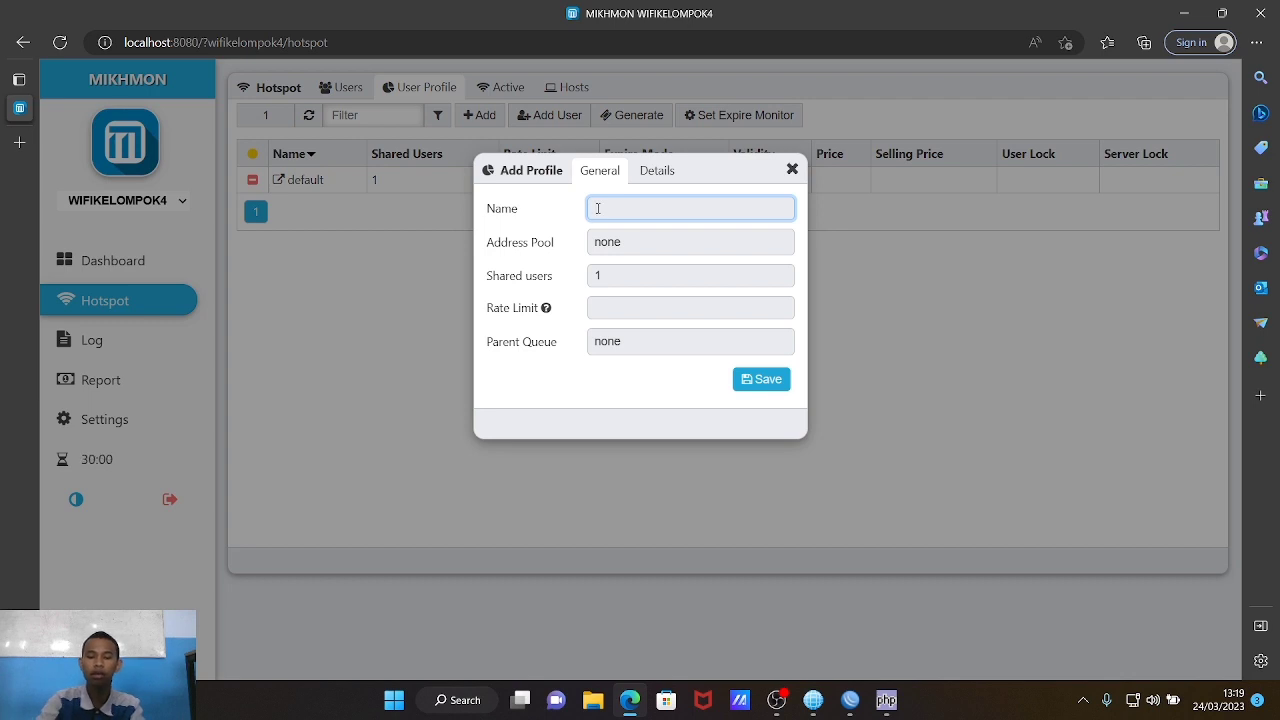
{"action": "type", "text": "elom"}
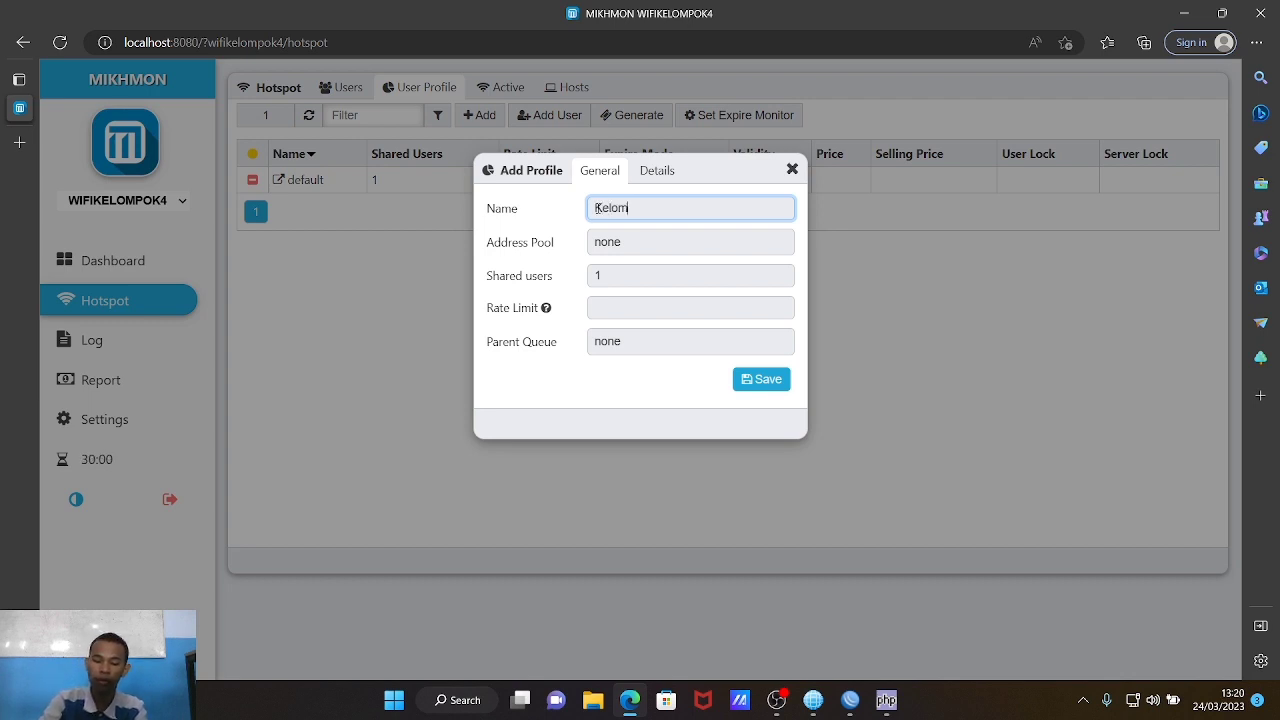
{"action": "type", "text": "pok 4"}
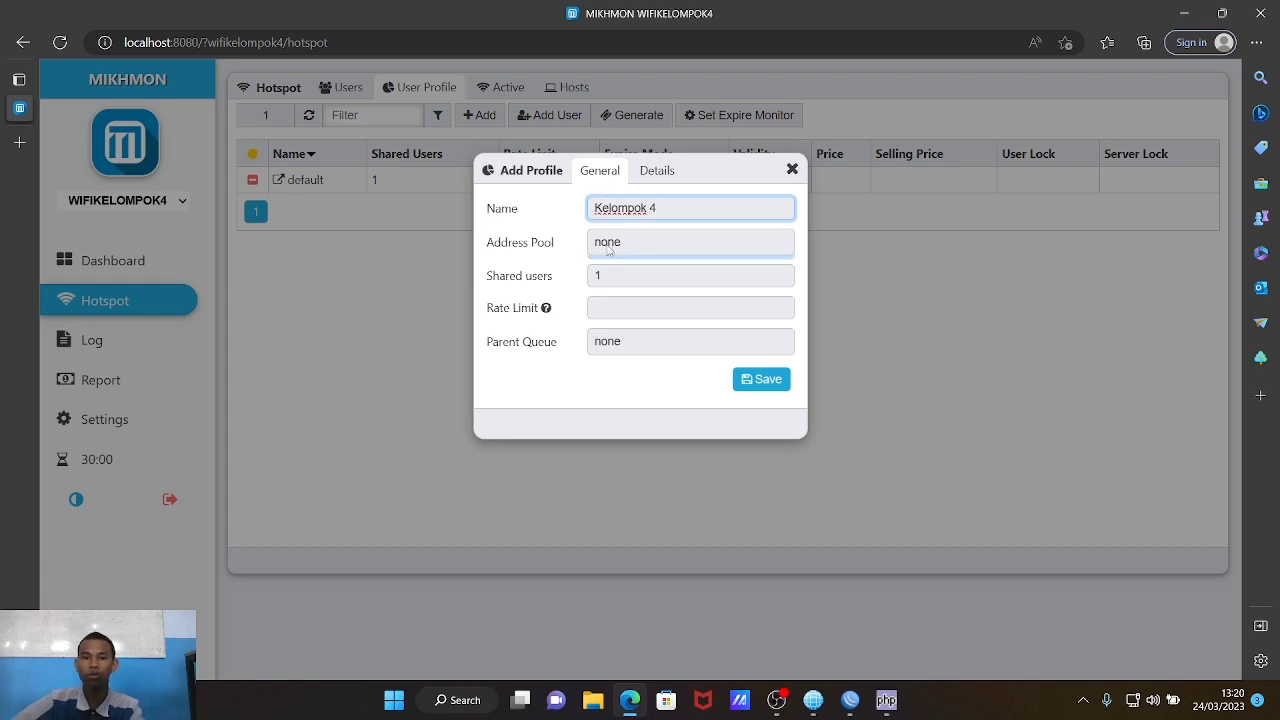
{"action": "left_click", "coordinate": [608, 240]}
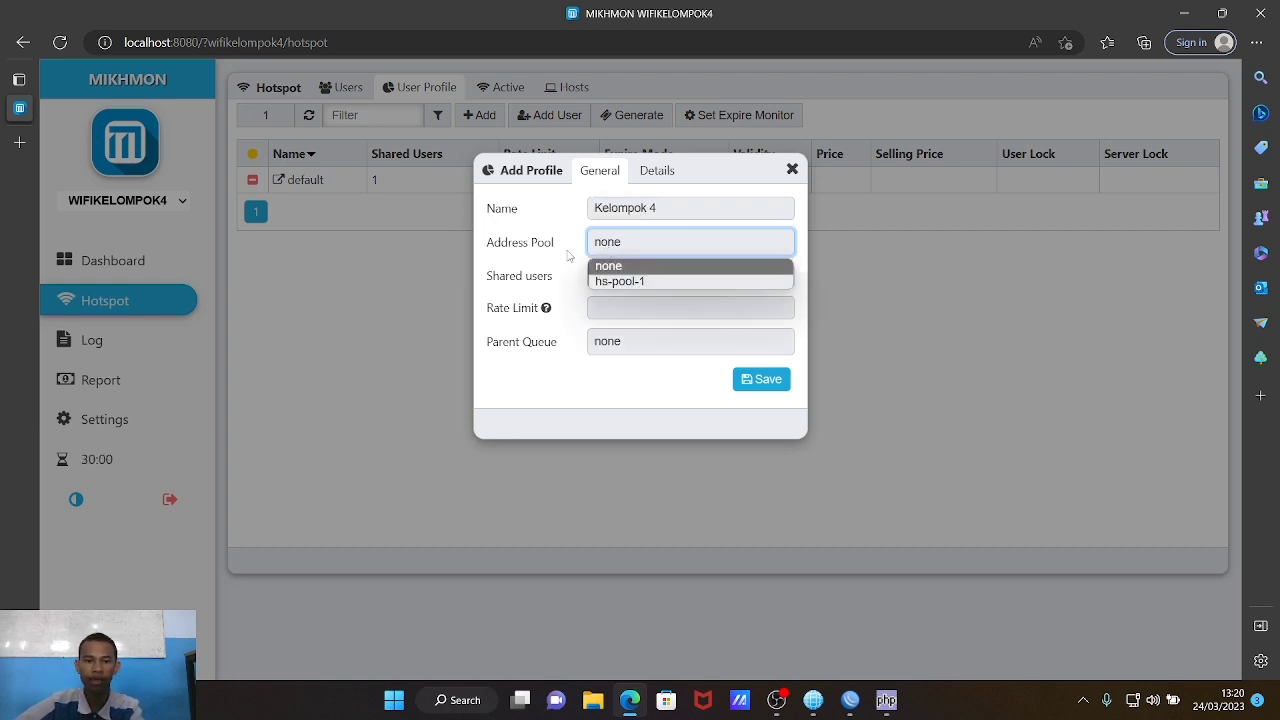
{"action": "left_click", "coordinate": [650, 283]}
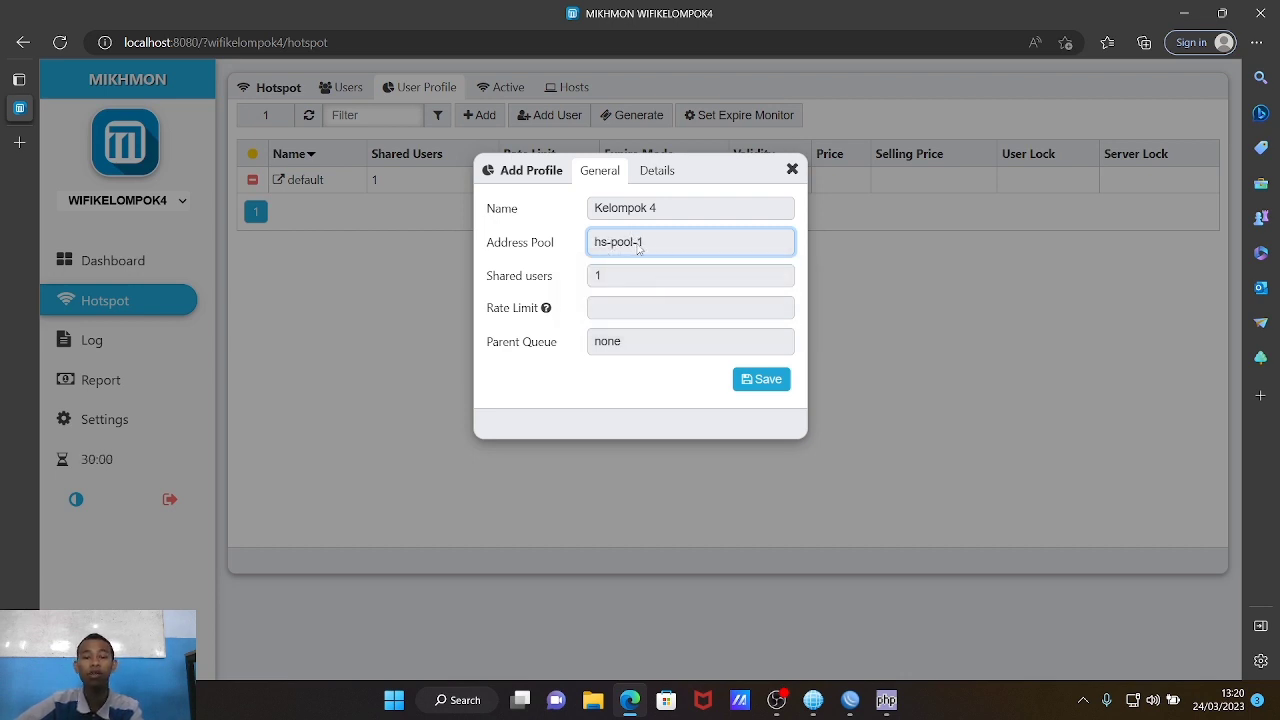
{"action": "left_click", "coordinate": [860, 701]}
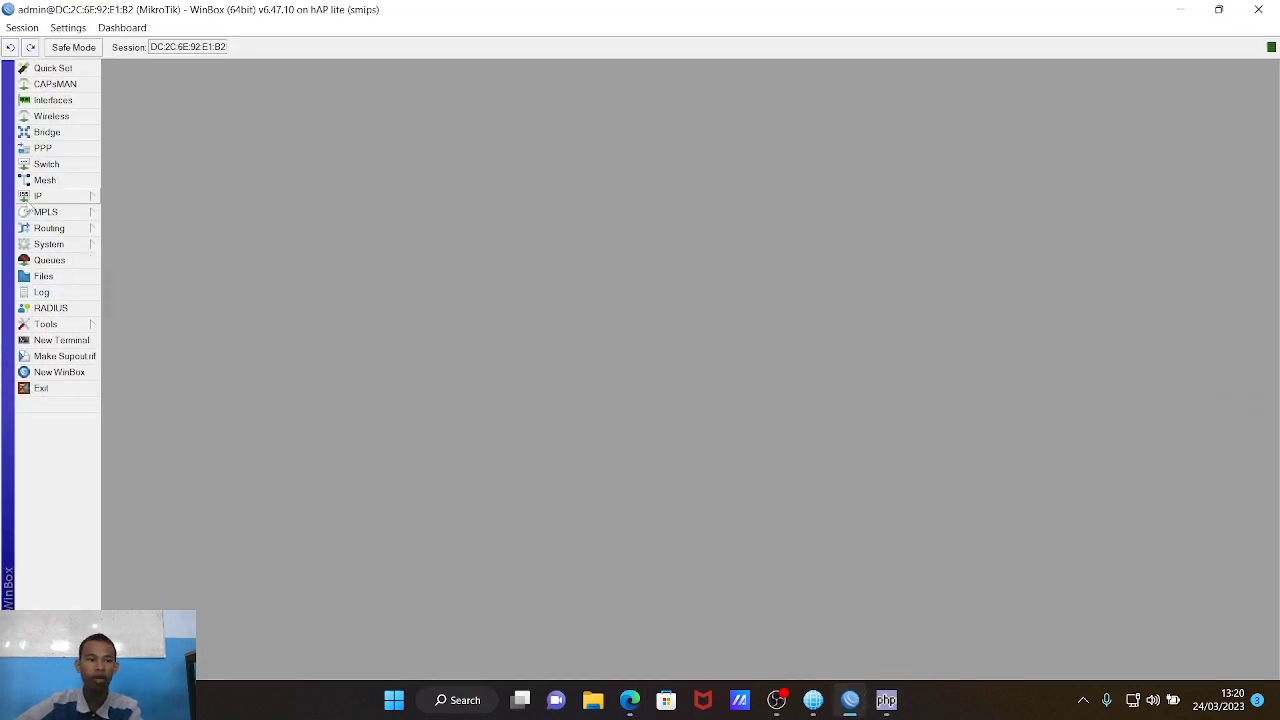
Step: Confirm in WinBox's IP Pool list that hs-pool-1 spans 192.168.100.2–192.168.100.254, then return to Mikhmon
{"action": "left_click", "coordinate": [42, 198]}
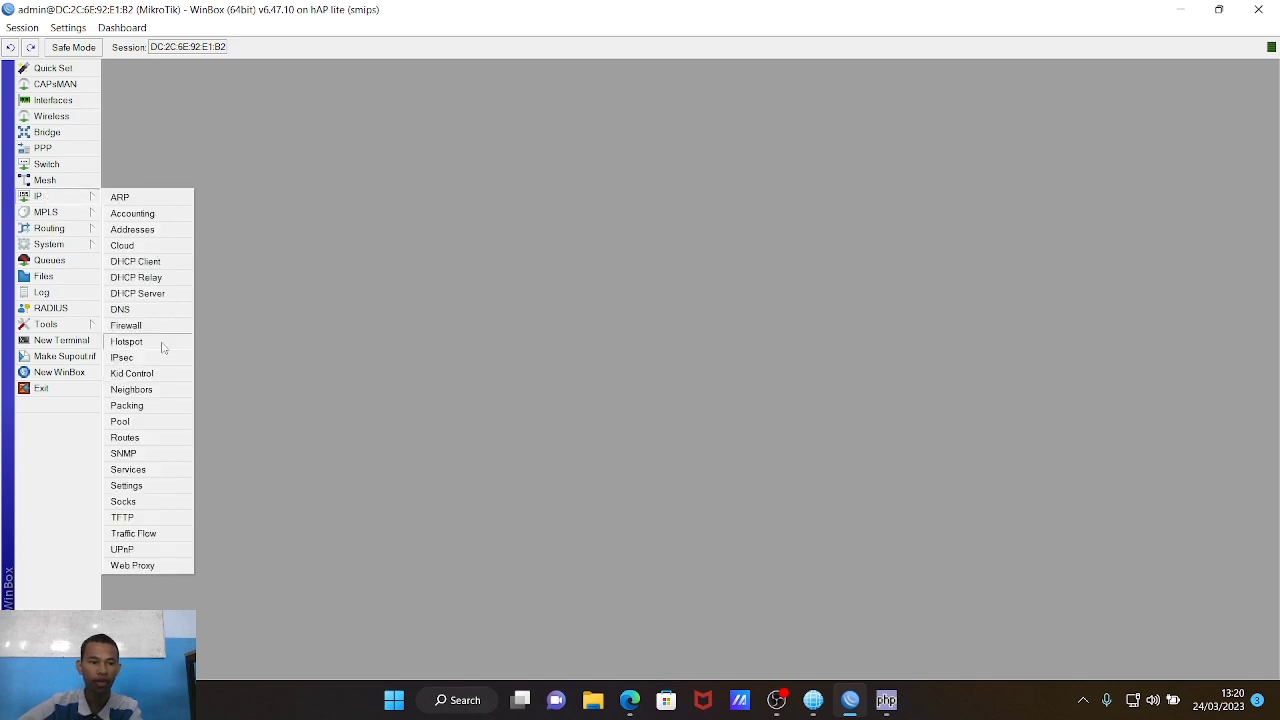
{"action": "left_click", "coordinate": [158, 419]}
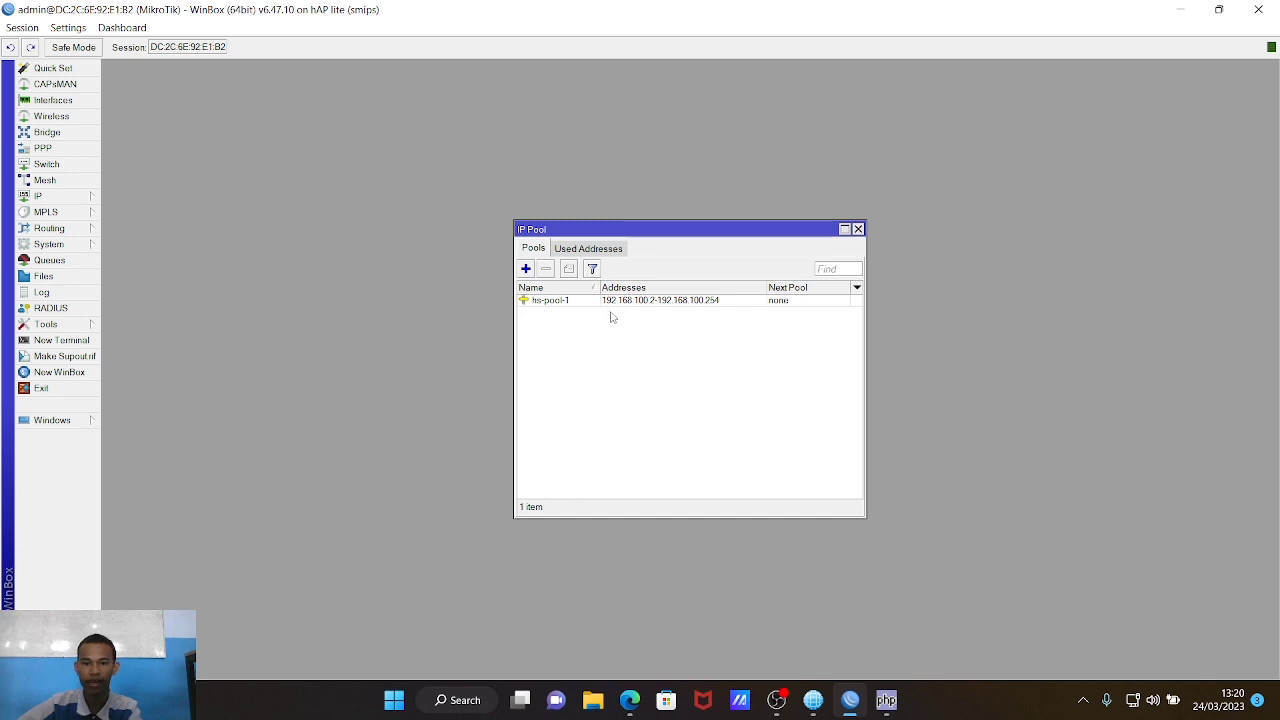
{"action": "left_click", "coordinate": [815, 700]}
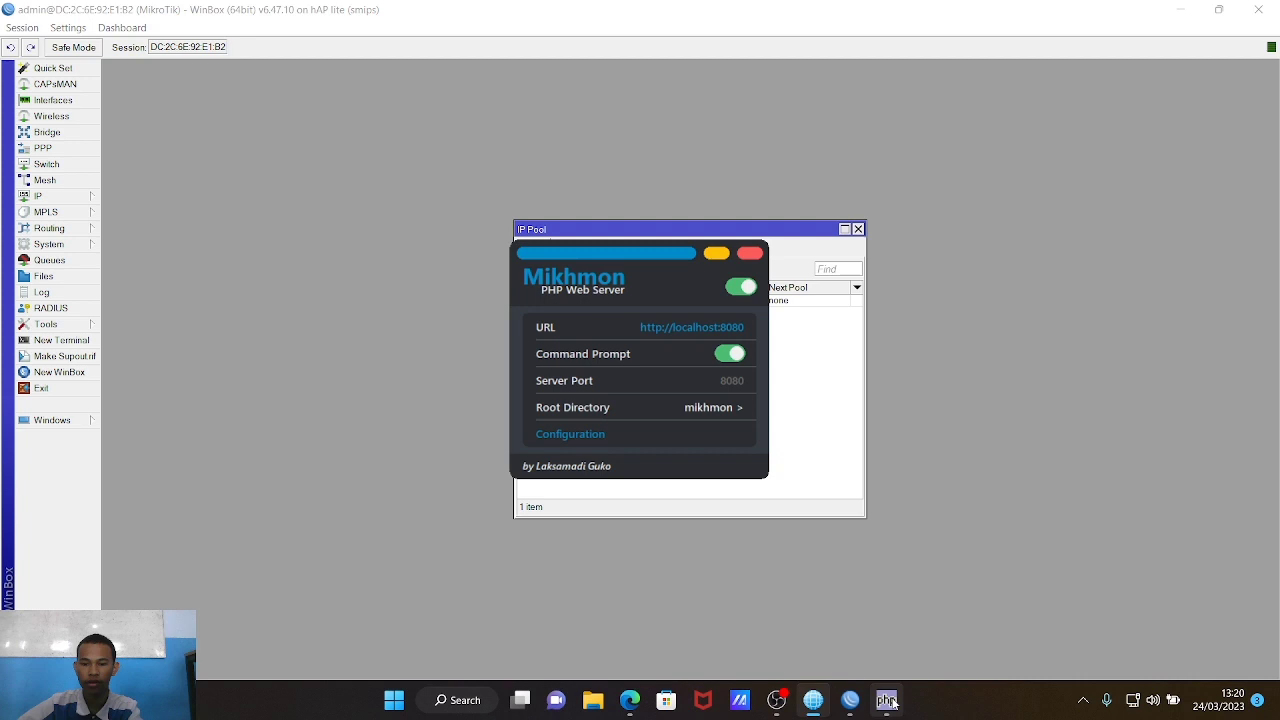
{"action": "left_click", "coordinate": [889, 703]}
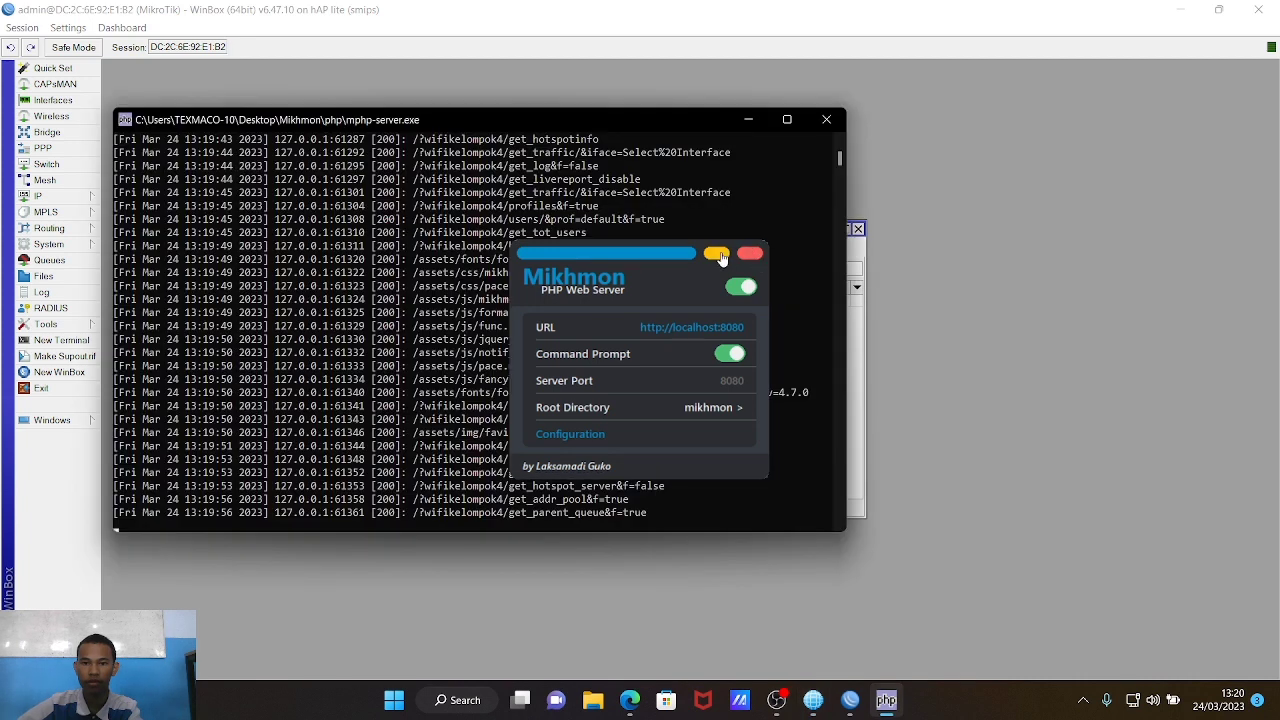
{"action": "left_click", "coordinate": [718, 254]}
{"action": "left_click", "coordinate": [748, 122]}
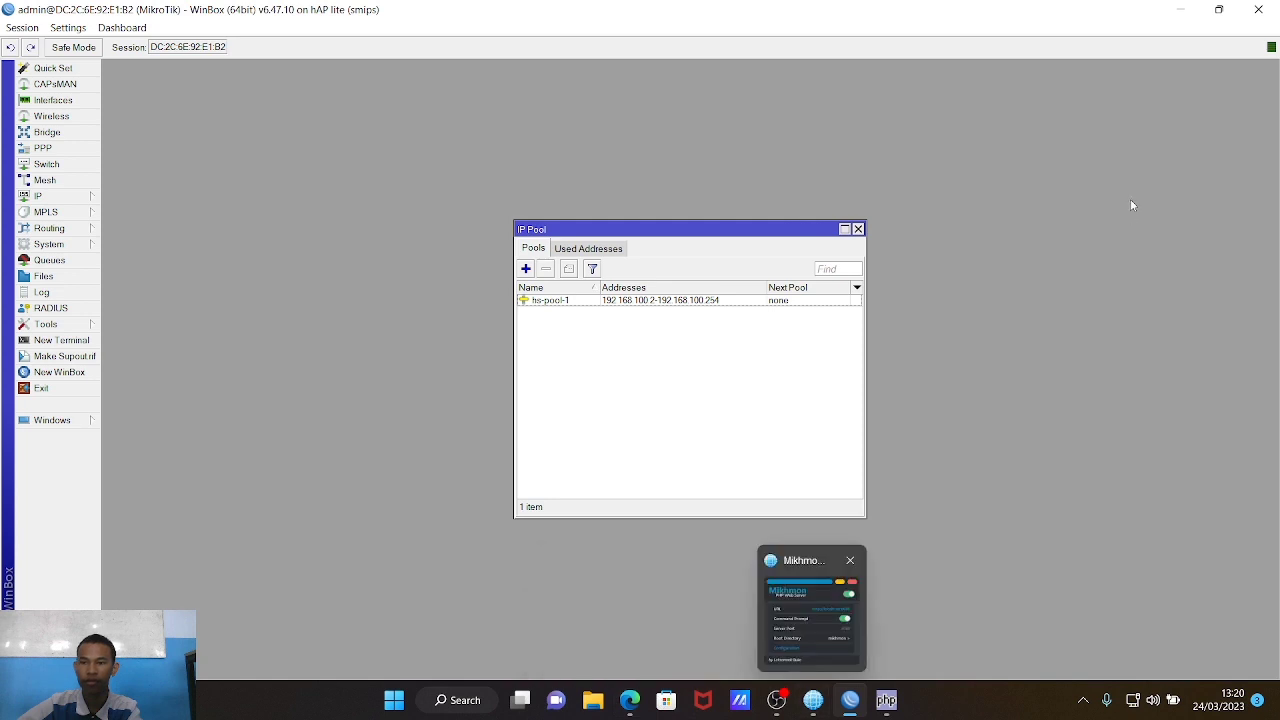
{"action": "left_click", "coordinate": [1175, 9]}
{"action": "left_click", "coordinate": [618, 250]}
{"action": "left_click", "coordinate": [618, 250]}
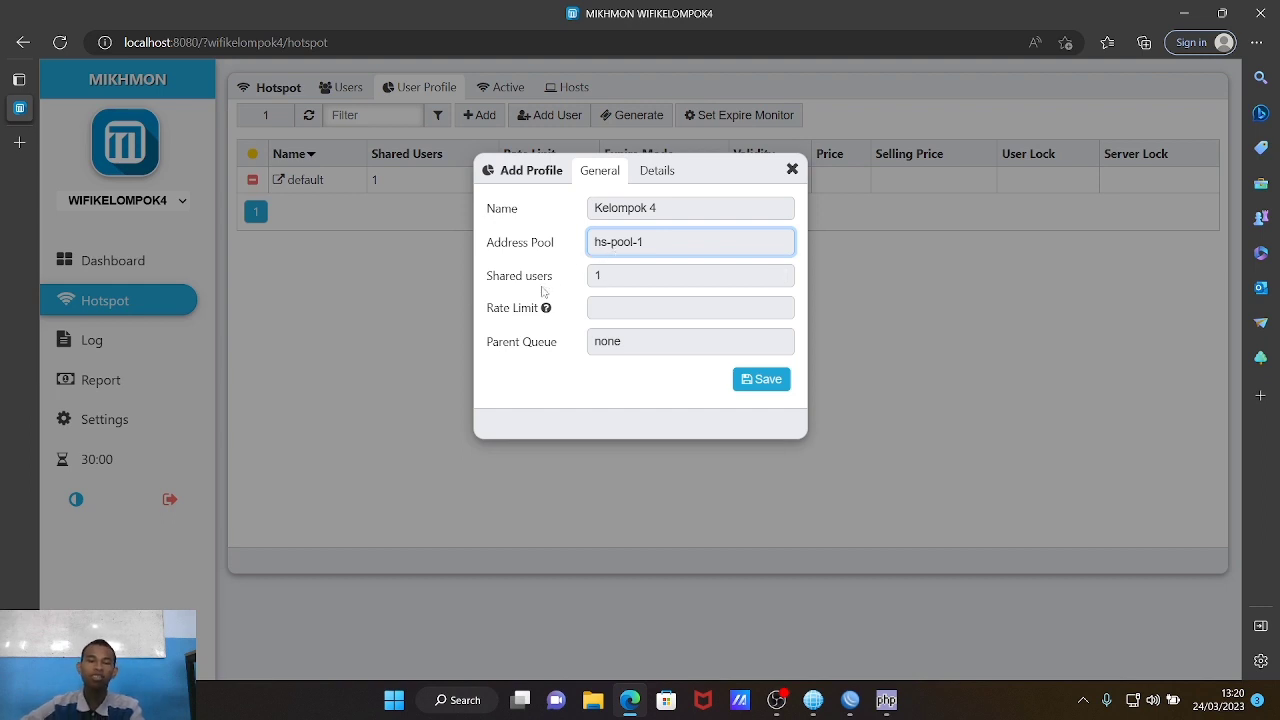
Step: Set the Kelompok 4 rate limit to 1M/1M with one shared user and parent queue none
{"action": "left_click", "coordinate": [630, 282]}
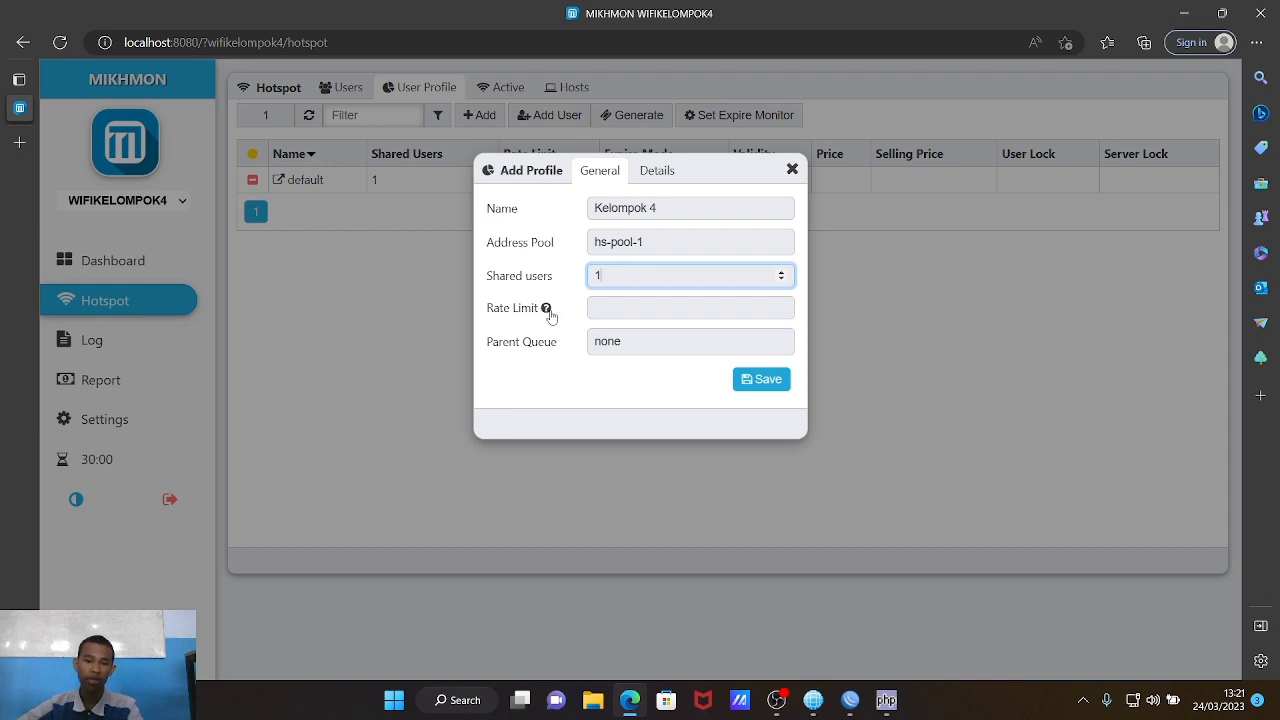
{"action": "left_click", "coordinate": [546, 308]}
{"action": "left_click", "coordinate": [608, 310]}
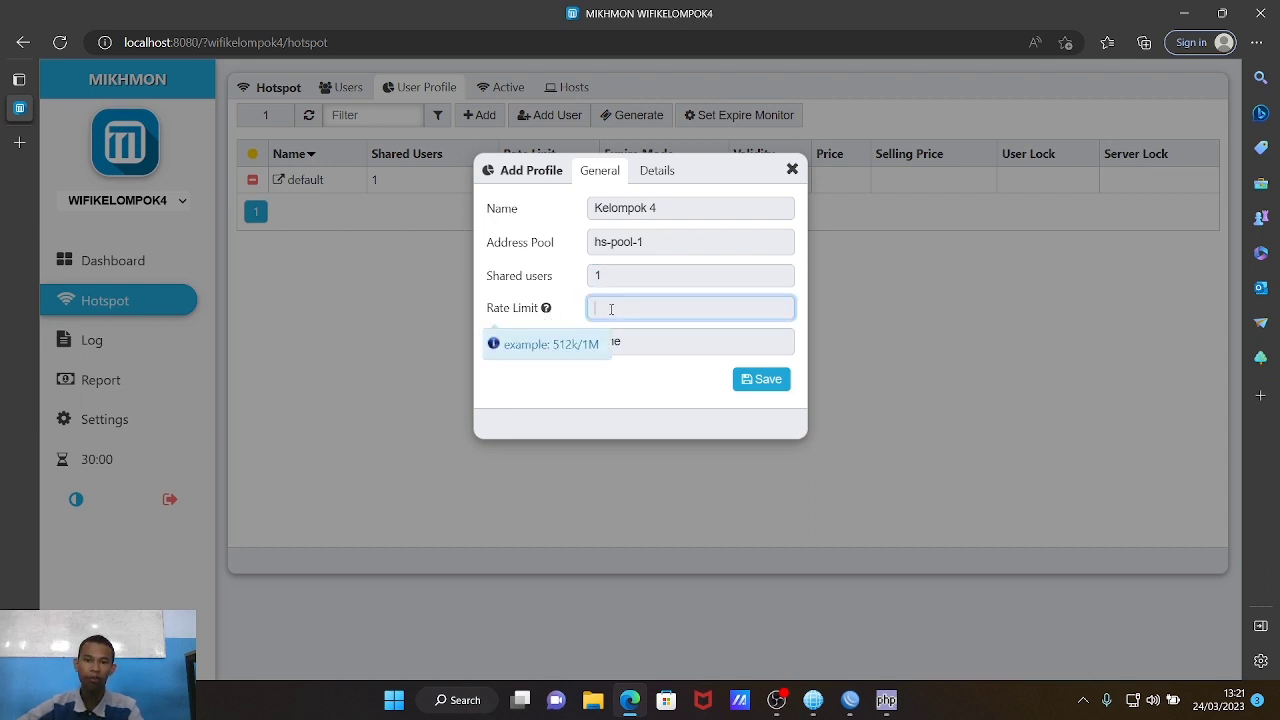
{"action": "type", "text": "1m"}
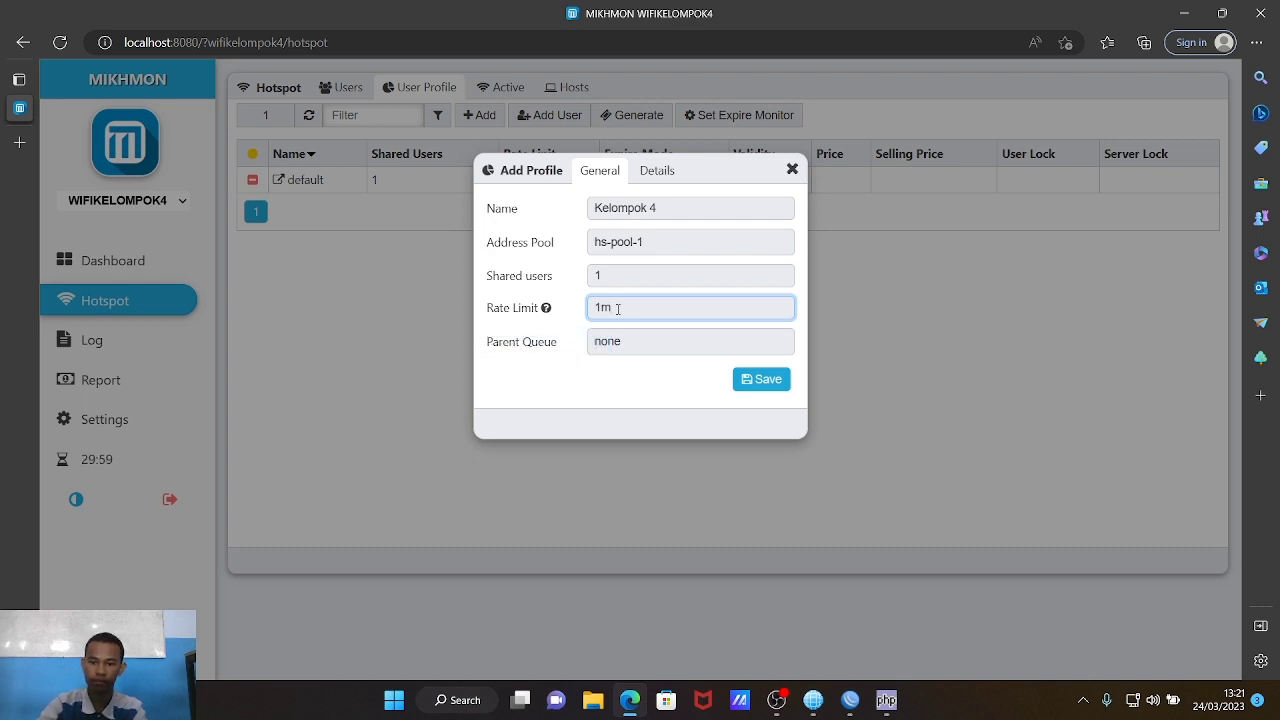
{"action": "type", "text": "M/"}
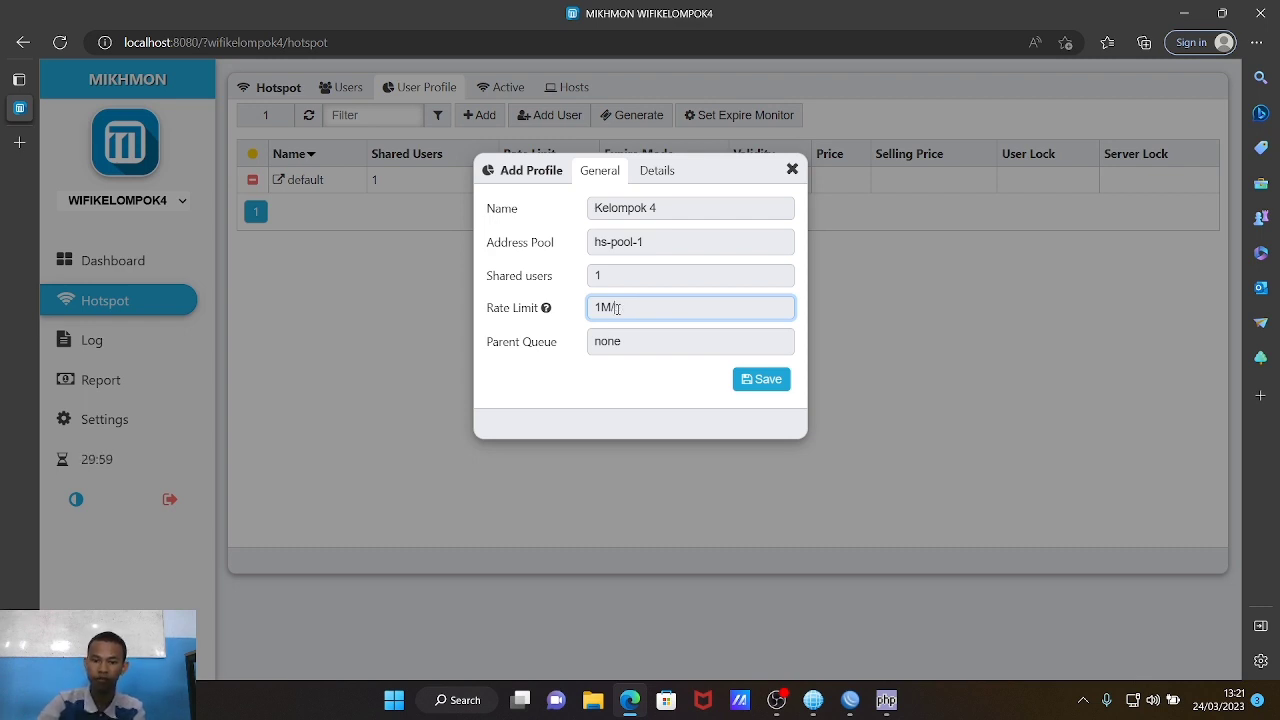
{"action": "type", "text": "1M"}
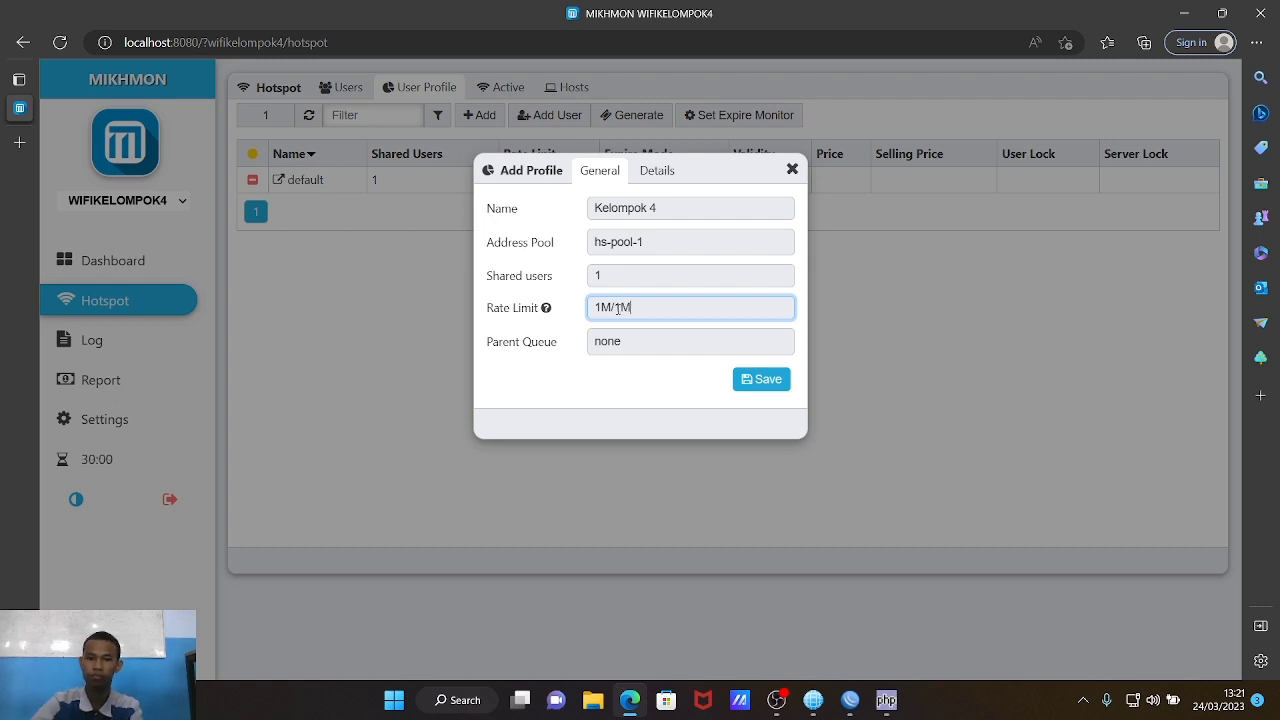
{"action": "left_click", "coordinate": [634, 341]}
{"action": "left_click", "coordinate": [634, 341]}
{"action": "left_click", "coordinate": [635, 341]}
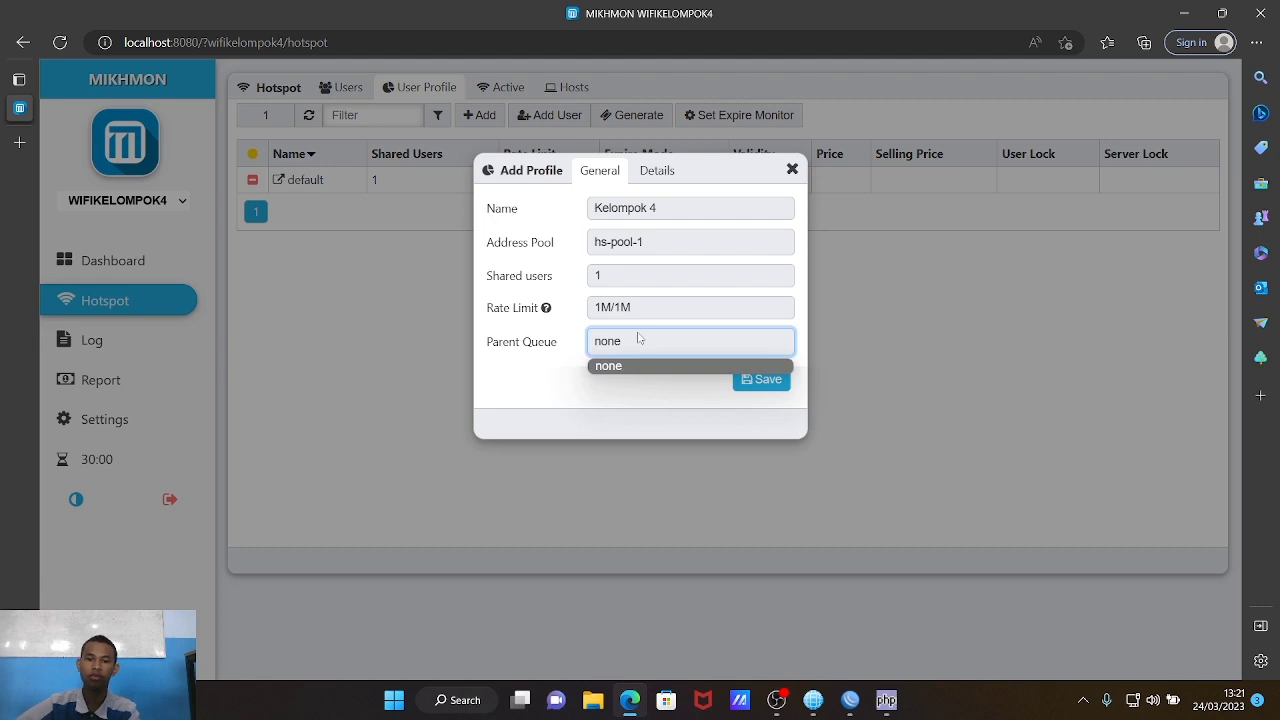
{"action": "left_click", "coordinate": [639, 340]}
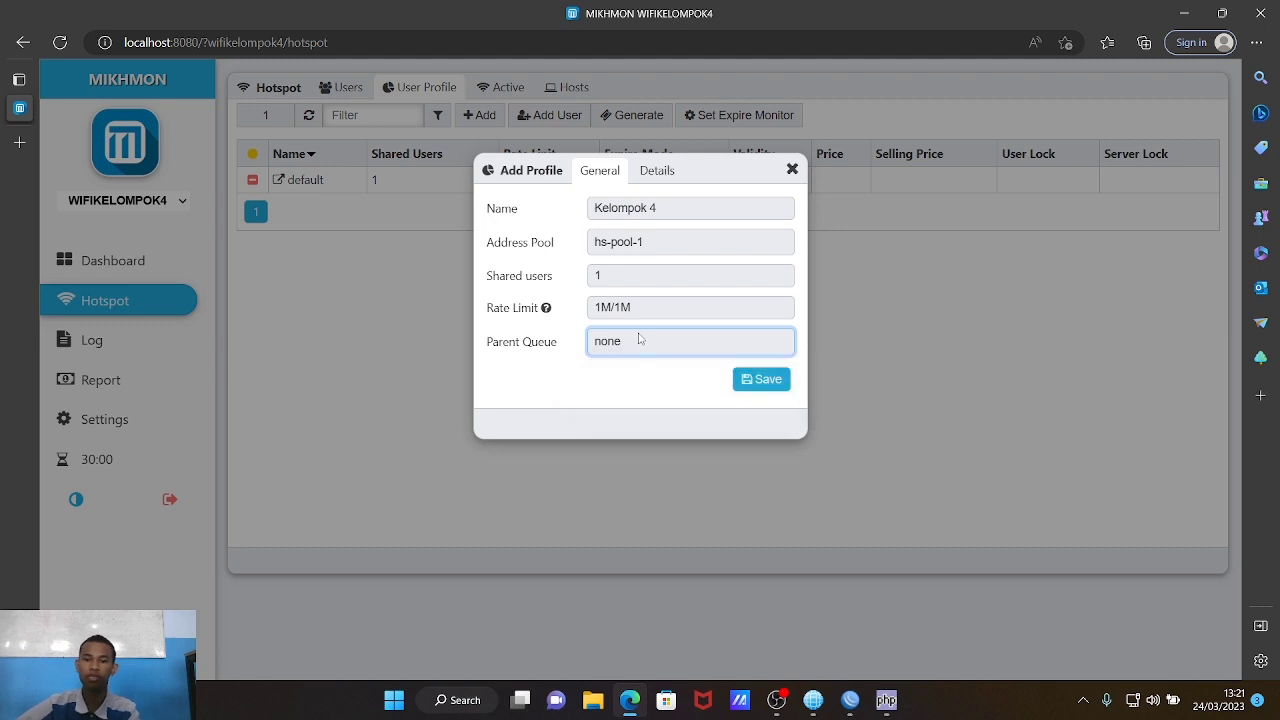
Step: On the profile's Details tab, set expired users to be removed and recorded
{"action": "left_click", "coordinate": [660, 173]}
{"action": "left_click", "coordinate": [644, 210]}
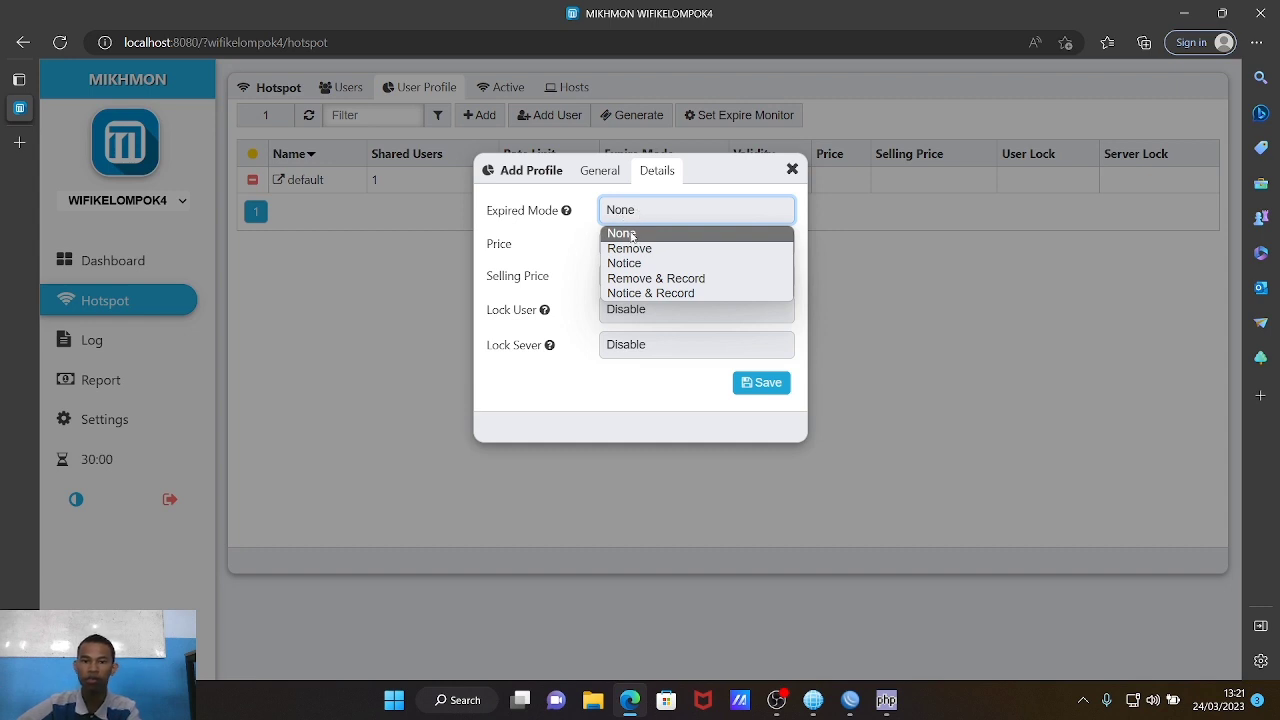
{"action": "left_click", "coordinate": [696, 280]}
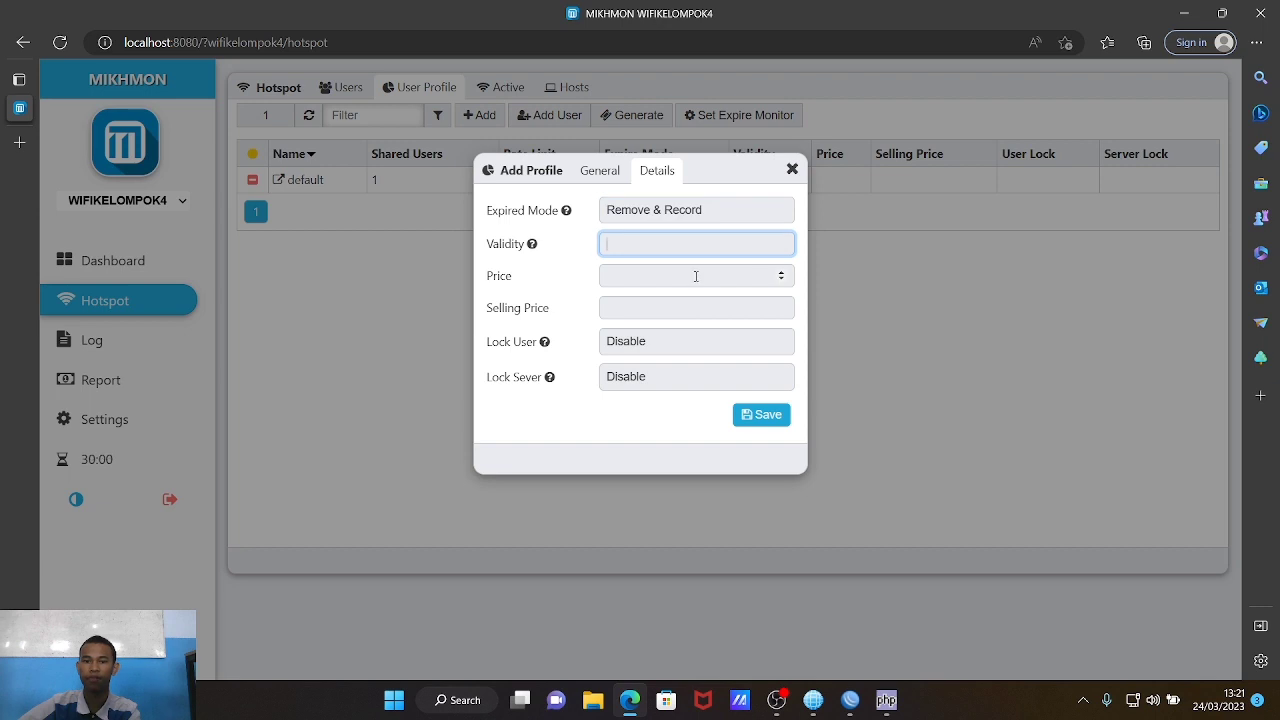
Step: Enter validity 1d, price 3000 and selling price 5000, then save the Kelompok-4 profile
{"action": "left_click", "coordinate": [532, 244]}
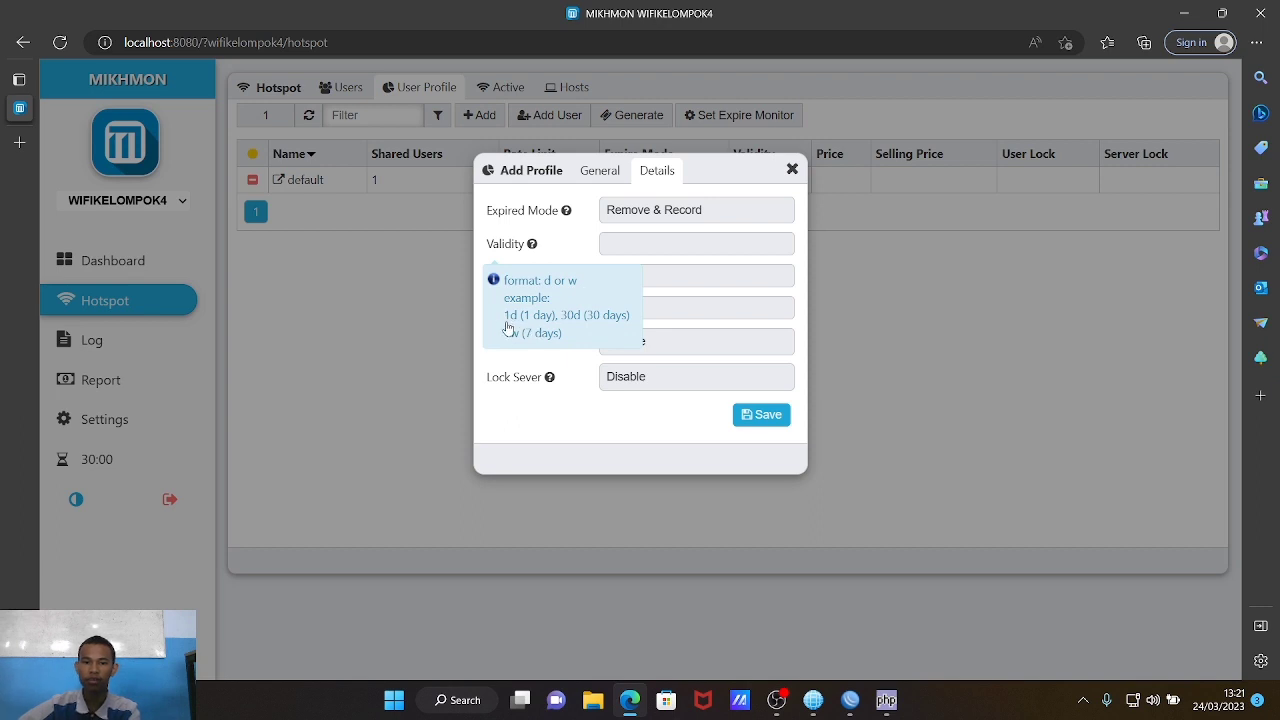
{"action": "left_click", "coordinate": [671, 242]}
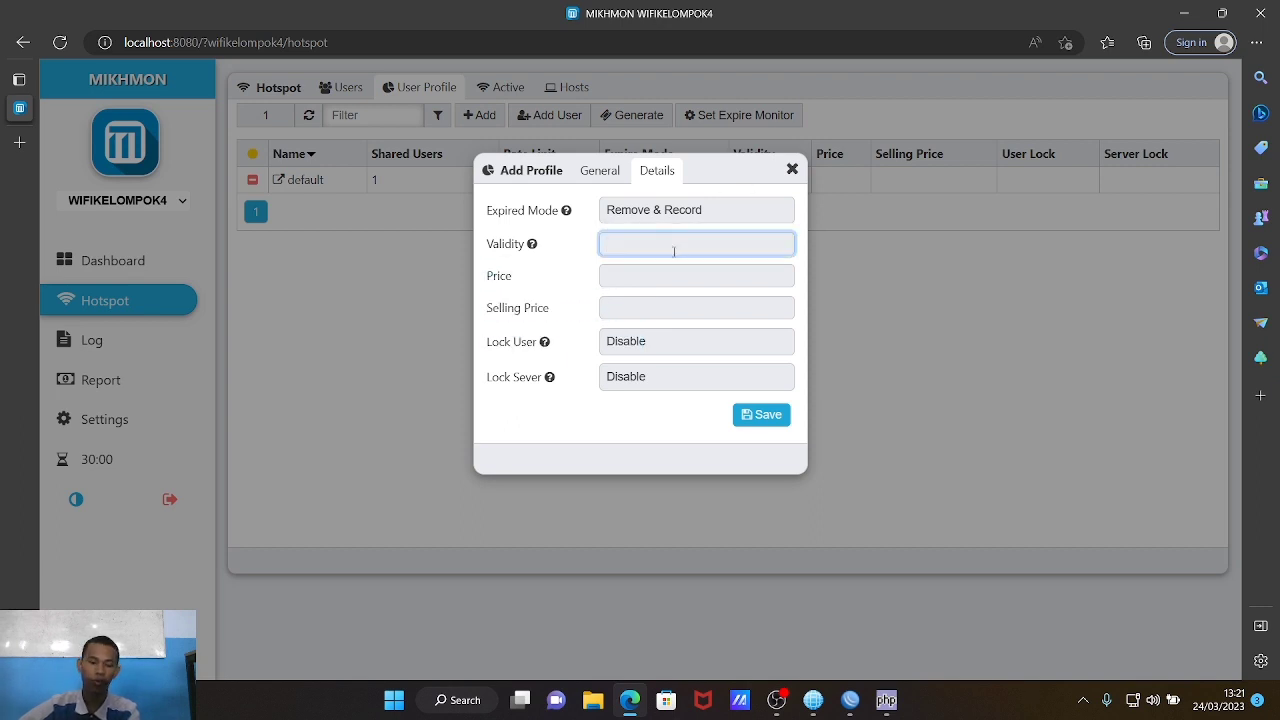
{"action": "type", "text": "1d"}
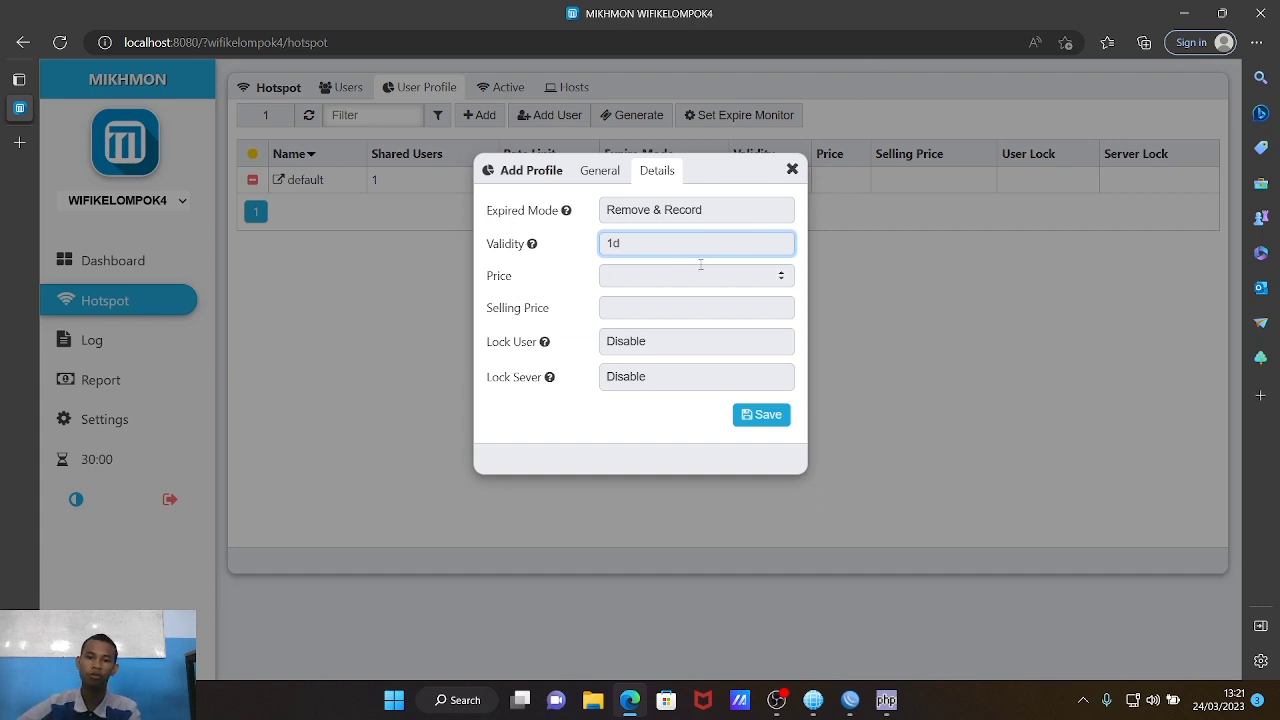
{"action": "left_click", "coordinate": [700, 269]}
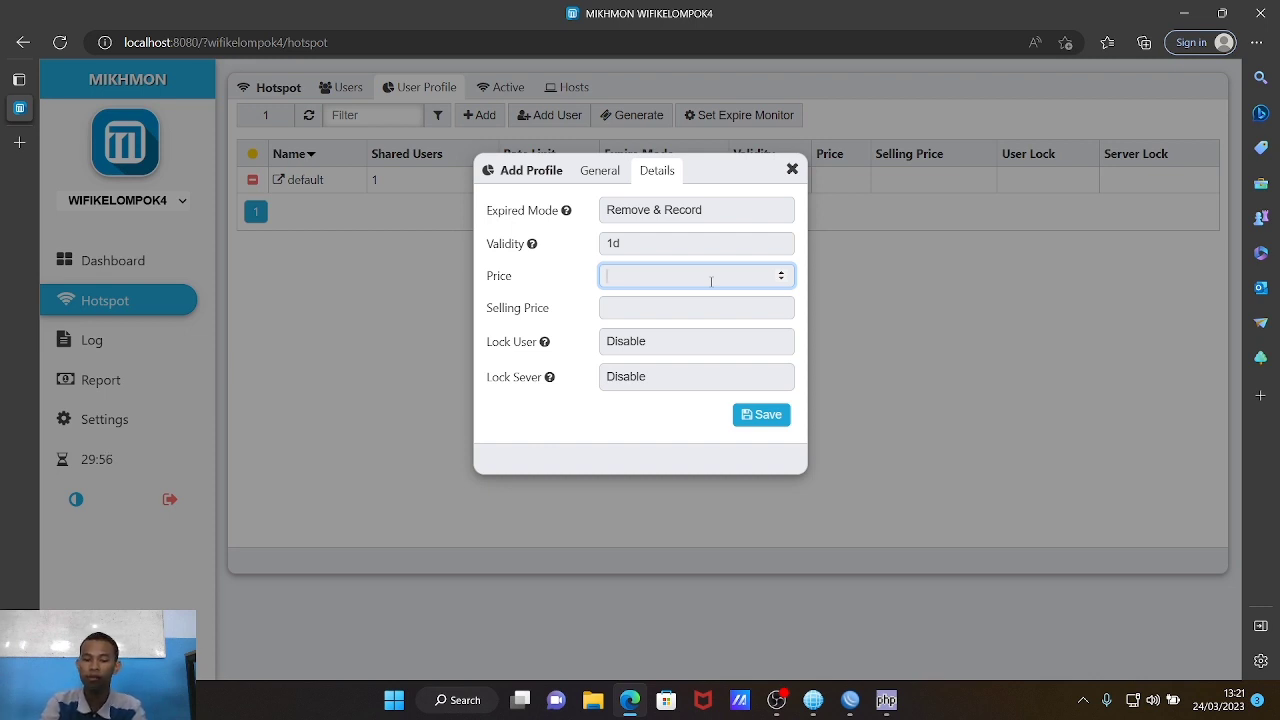
{"action": "type", "text": "3000"}
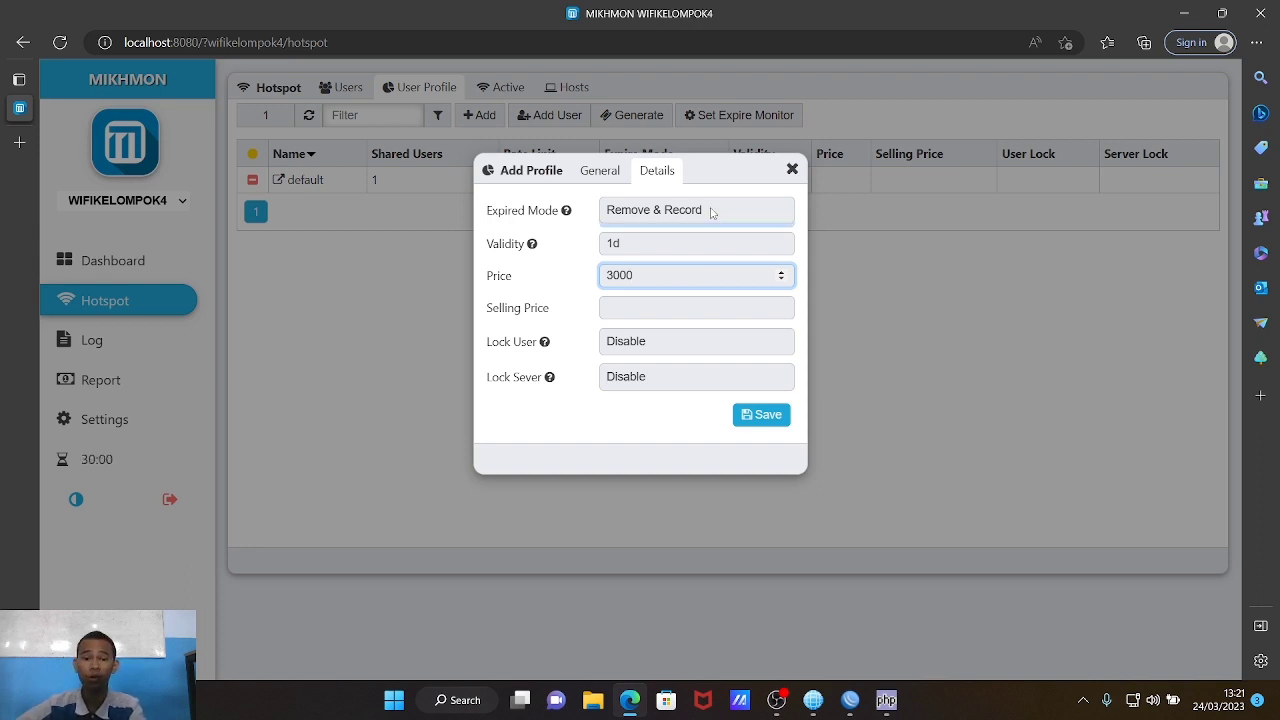
{"action": "left_click", "coordinate": [709, 300]}
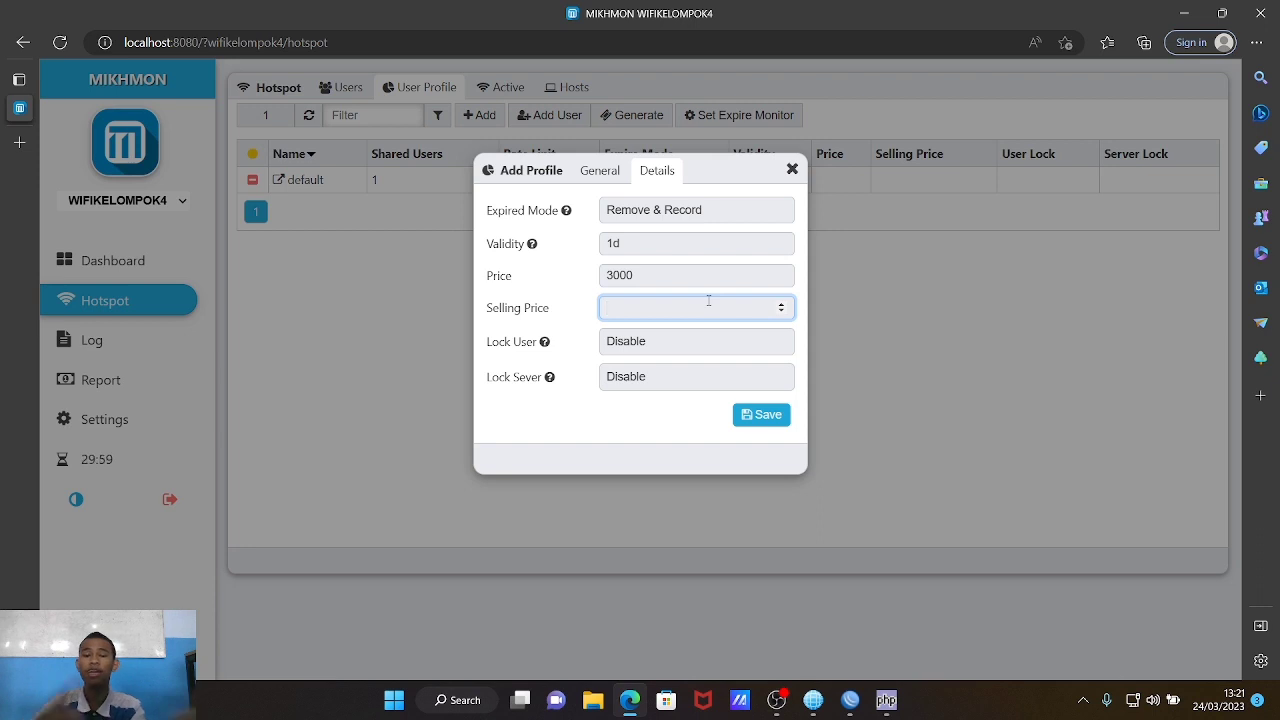
{"action": "type", "text": "5000"}
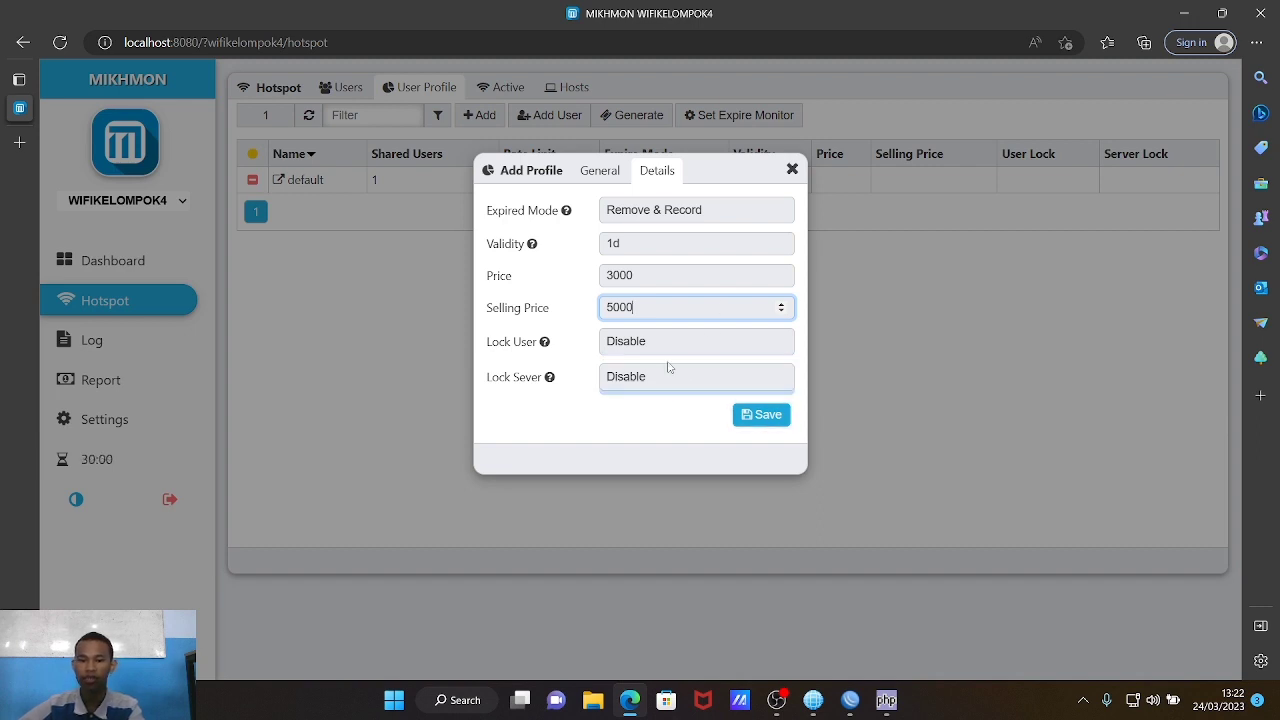
{"action": "left_click", "coordinate": [746, 418]}
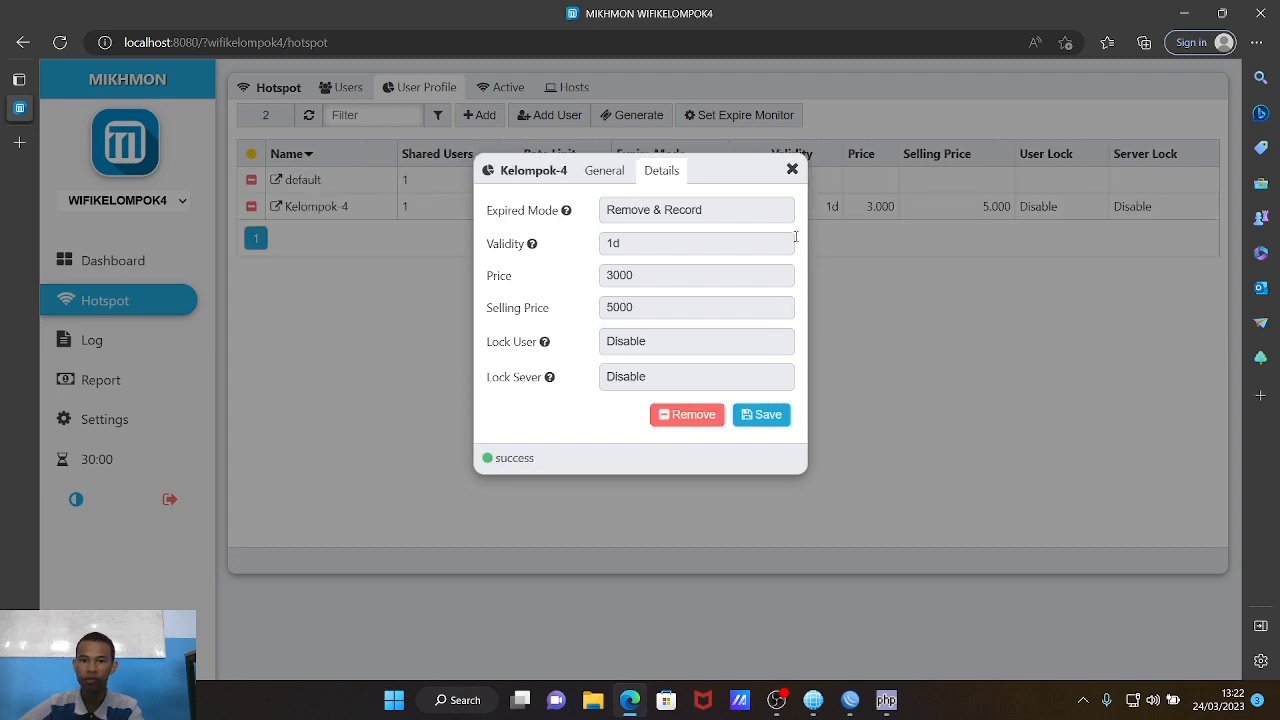
Step: Close the Kelompok-4 profile details, refresh the User Profile list, and open Generate users
{"action": "left_click", "coordinate": [791, 168]}
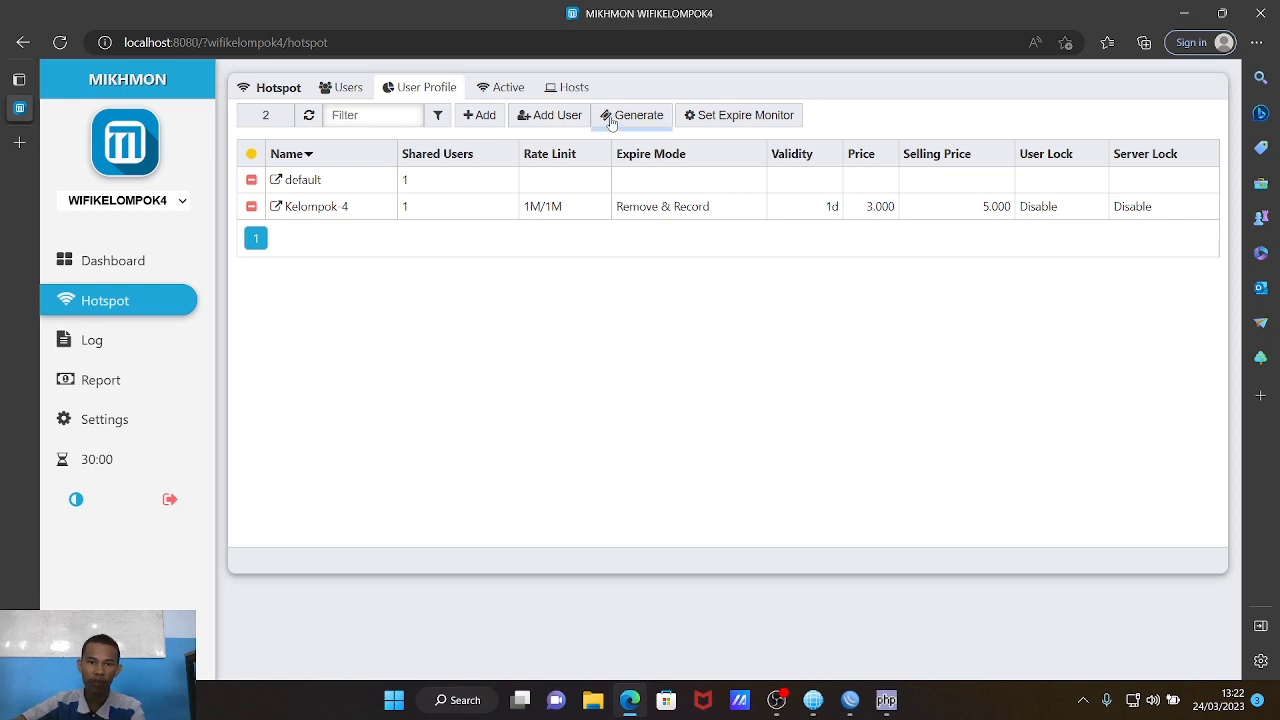
{"action": "left_click", "coordinate": [437, 96]}
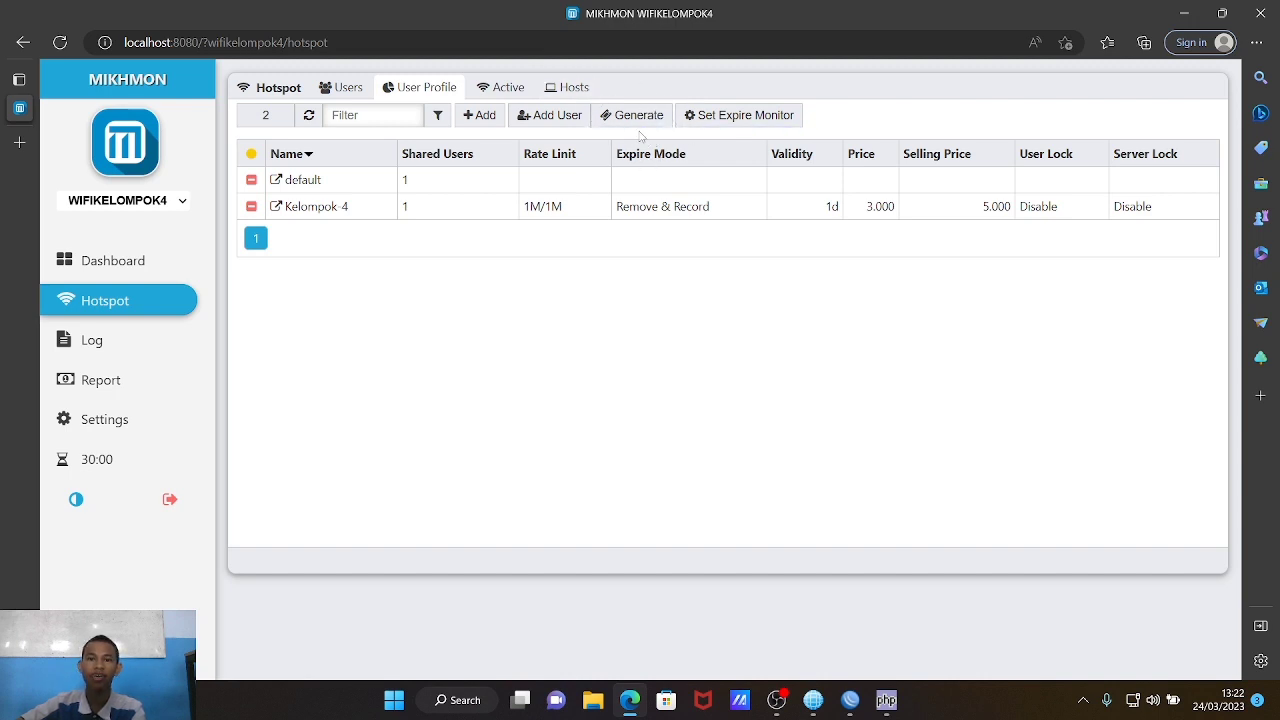
{"action": "left_click", "coordinate": [633, 120]}
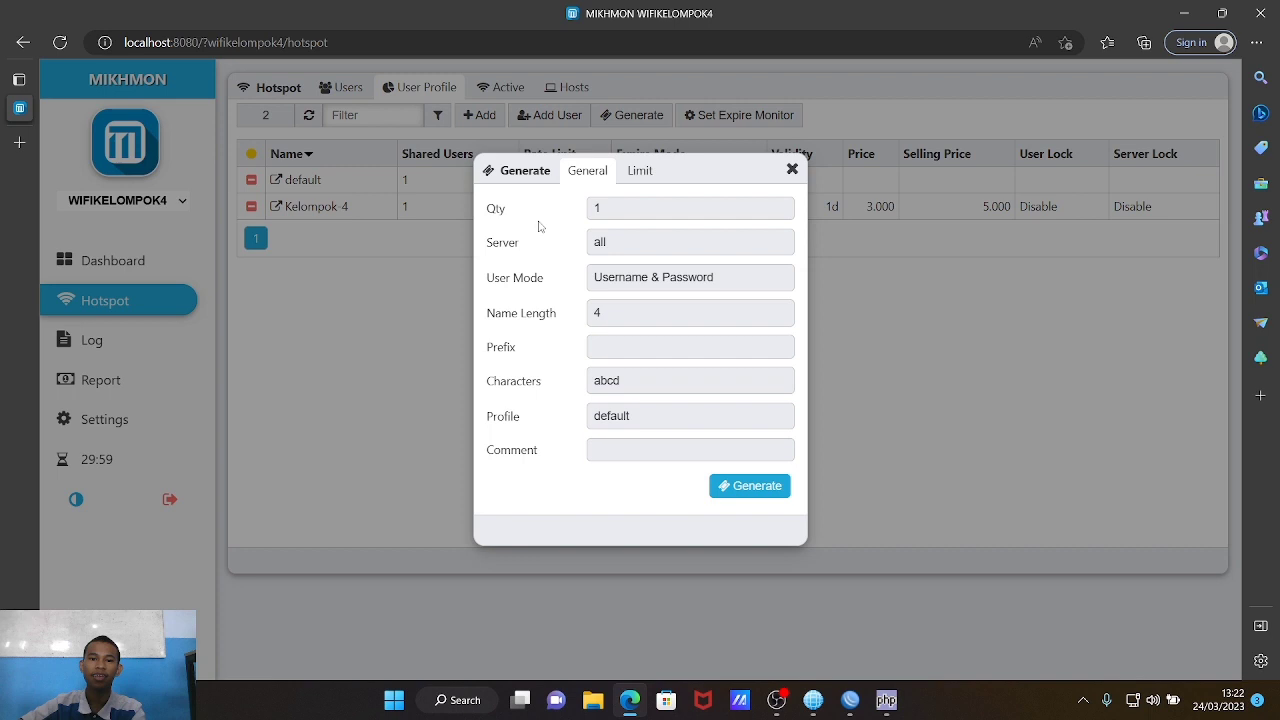
Step: Set the voucher quantity to 10 on server hotspot1 with username equal to password
{"action": "left_click", "coordinate": [655, 214]}
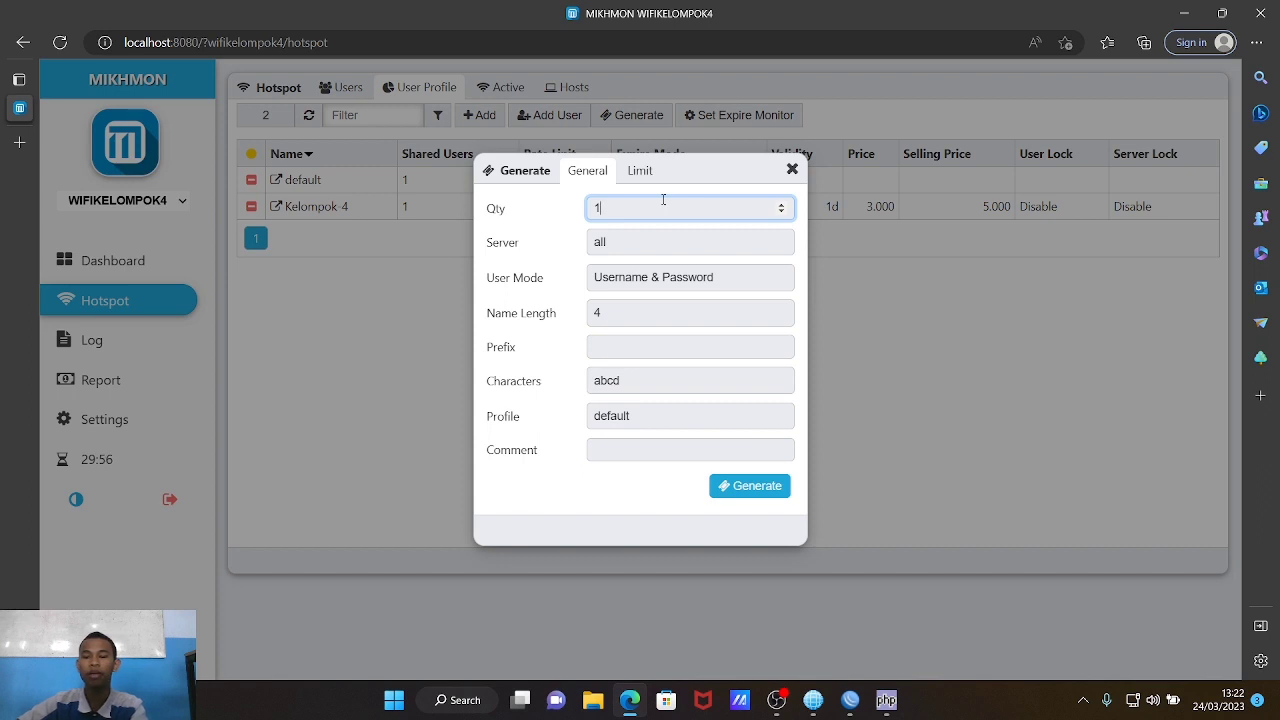
{"action": "key", "text": "BackSpace"}
{"action": "type", "text": "10"}
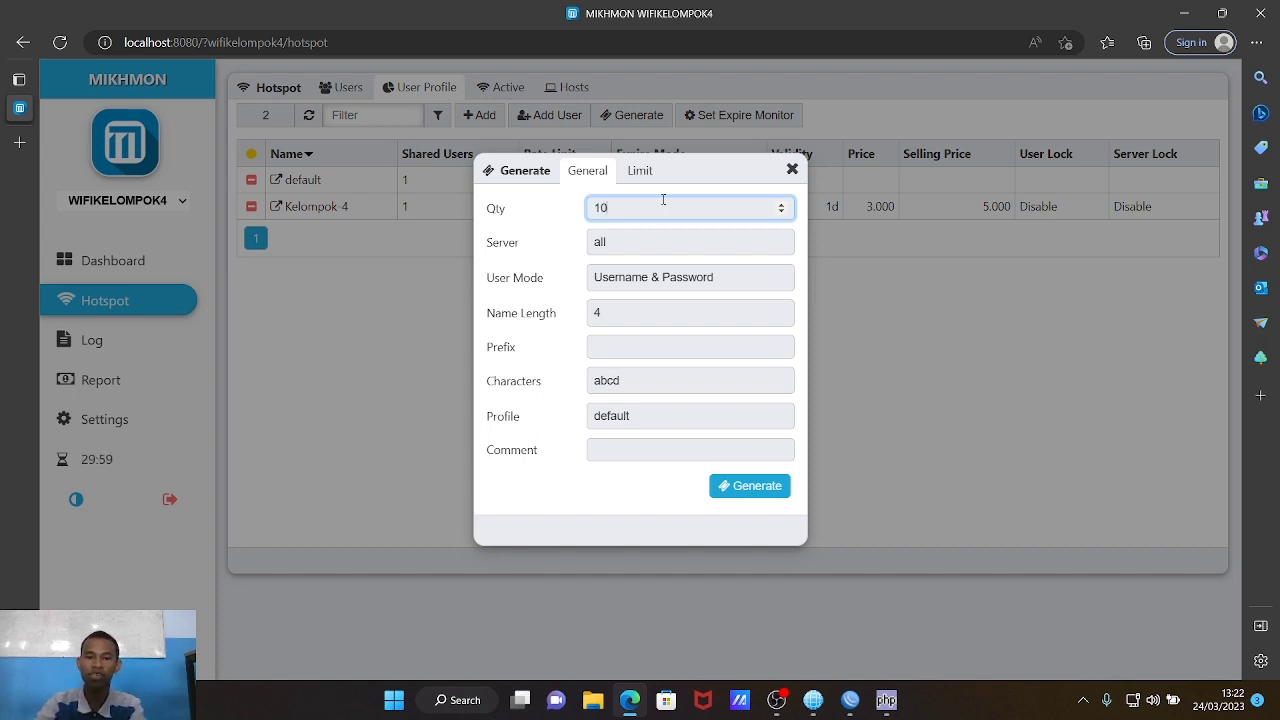
{"action": "left_click", "coordinate": [666, 242]}
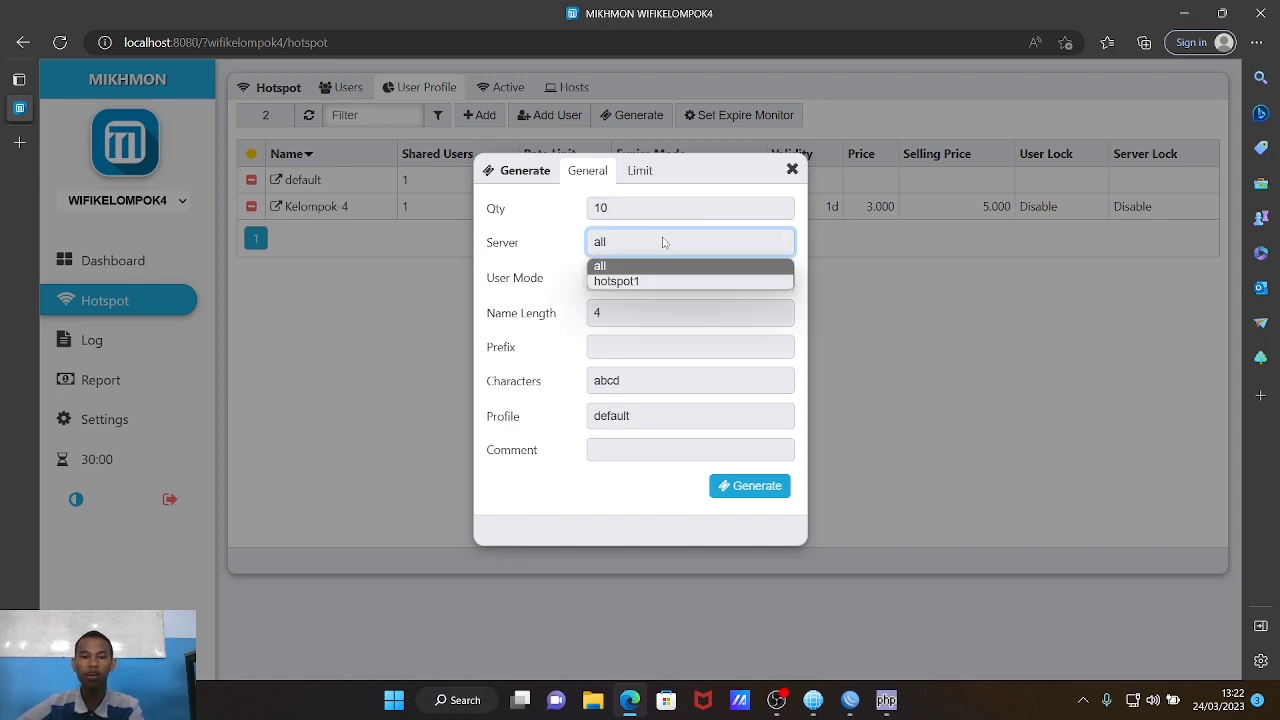
{"action": "left_click", "coordinate": [645, 281]}
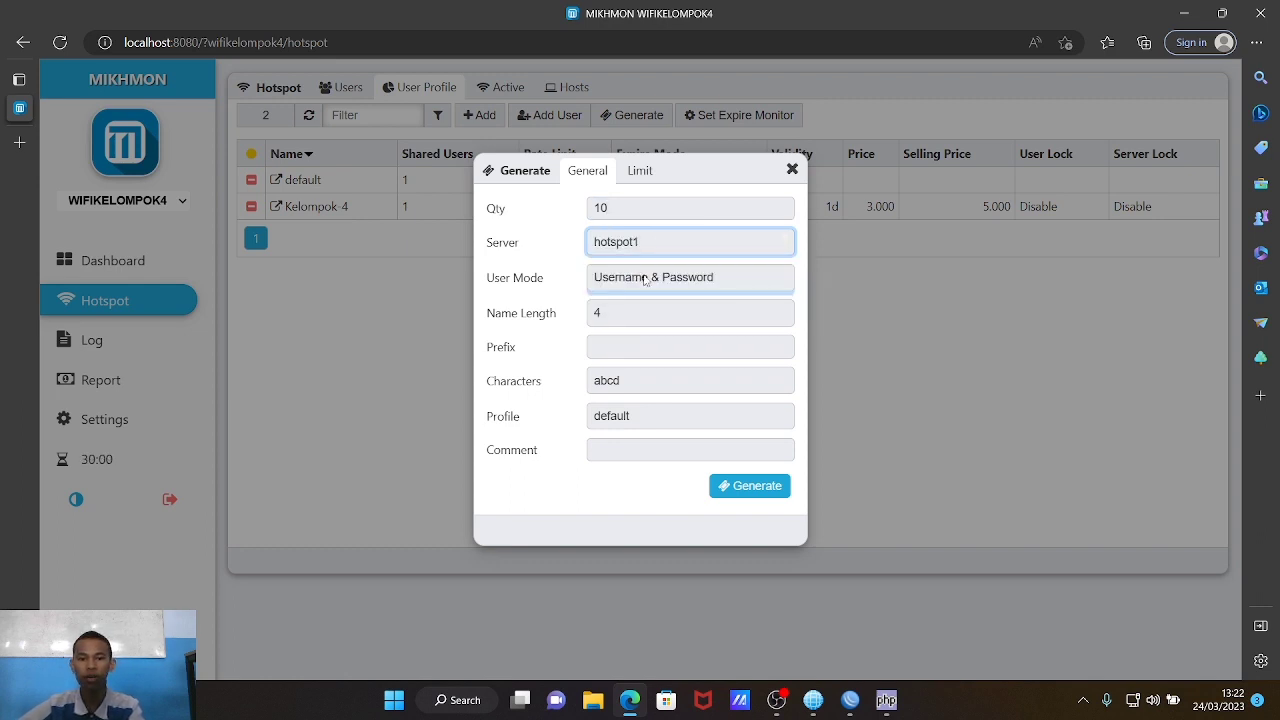
{"action": "left_click", "coordinate": [644, 279]}
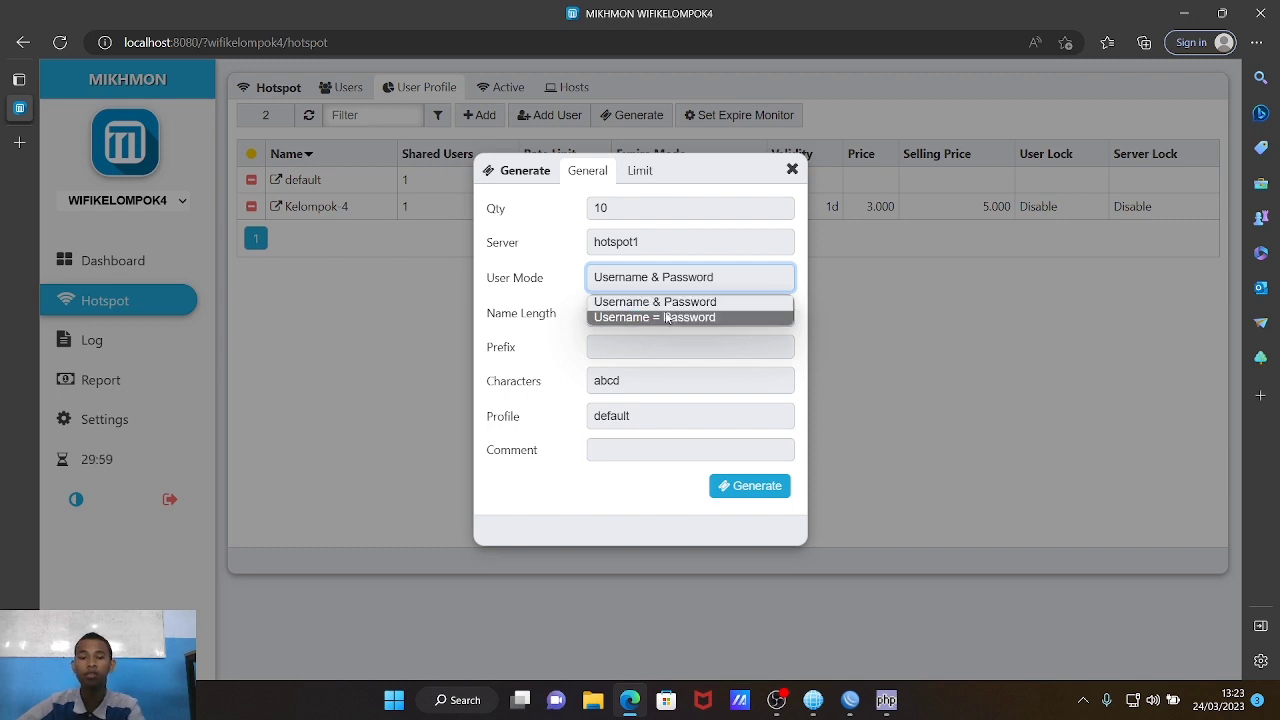
{"action": "left_click", "coordinate": [665, 317]}
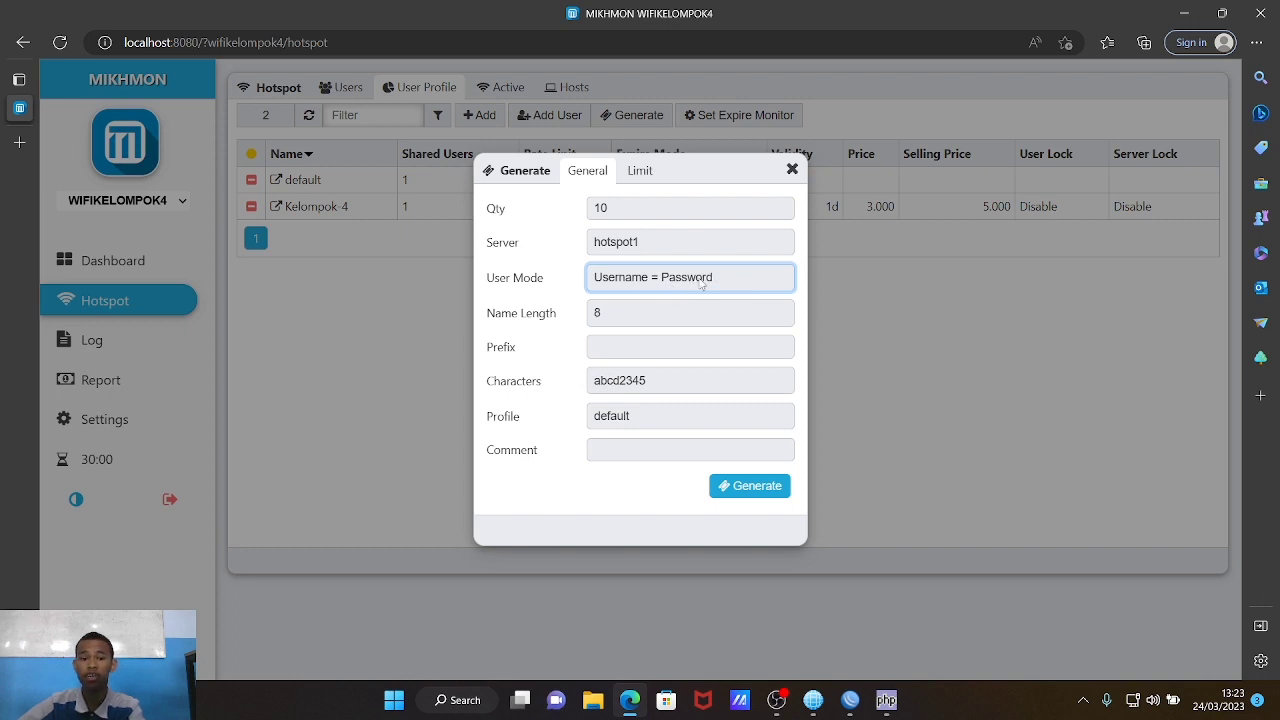
Step: Use 4-character abcd2345 voucher codes on the Kelompok-4 profile
{"action": "left_click", "coordinate": [610, 318]}
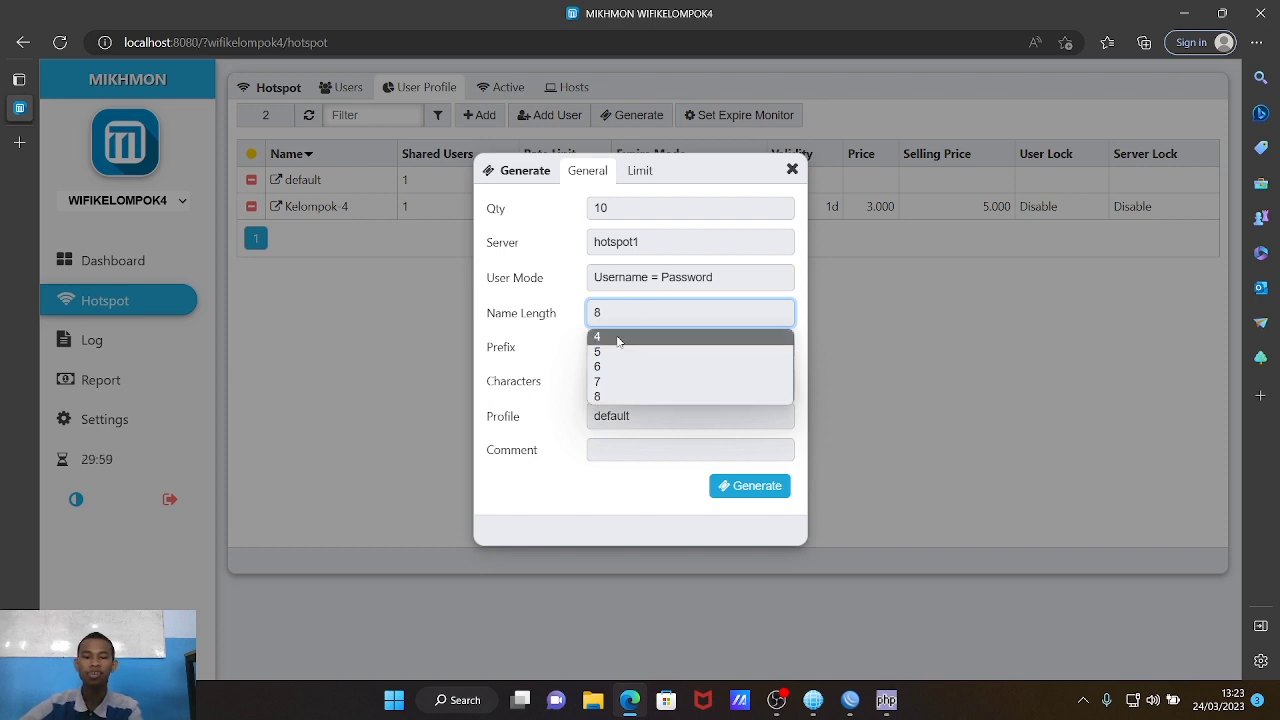
{"action": "left_click", "coordinate": [616, 338]}
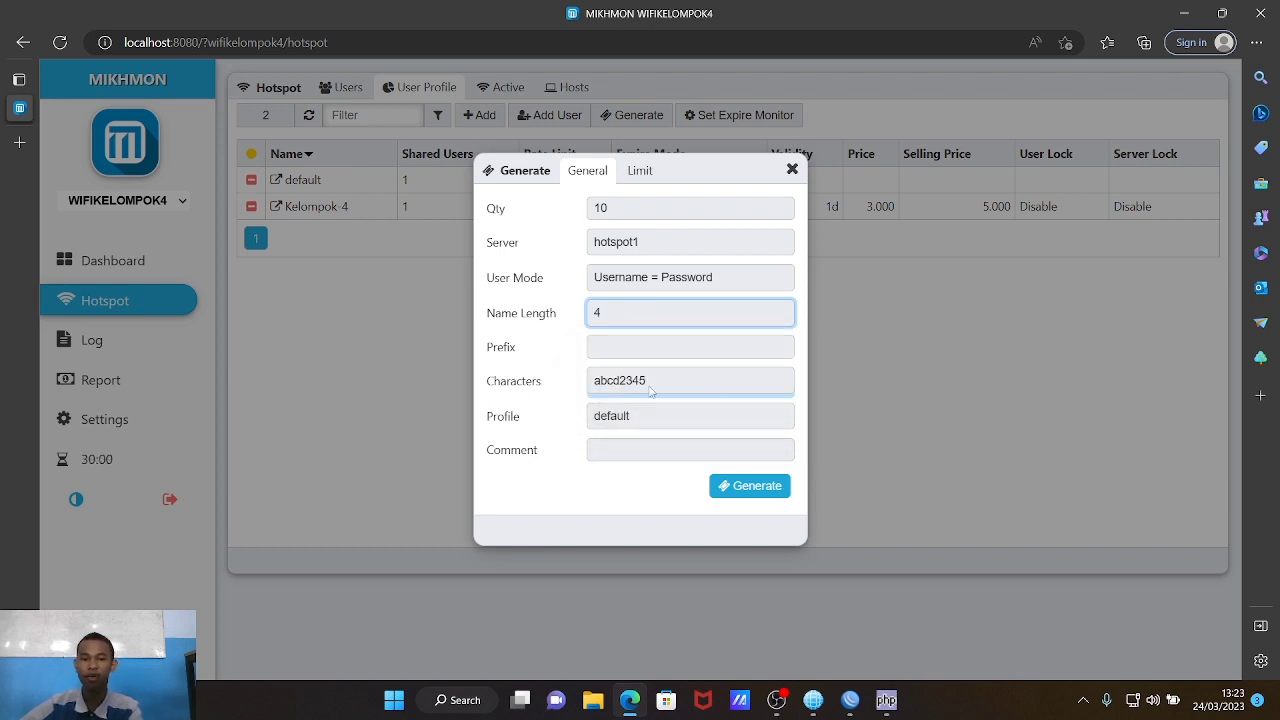
{"action": "left_click", "coordinate": [612, 388]}
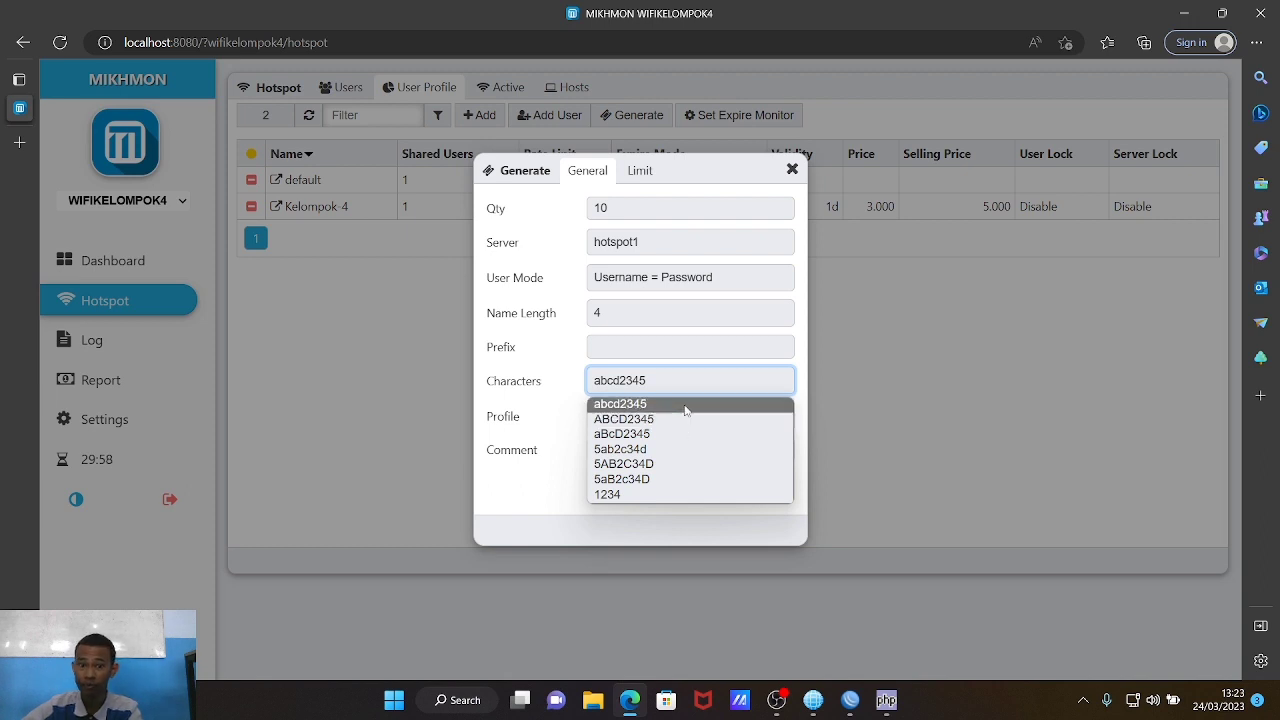
{"action": "left_click", "coordinate": [686, 406]}
{"action": "left_click", "coordinate": [659, 417]}
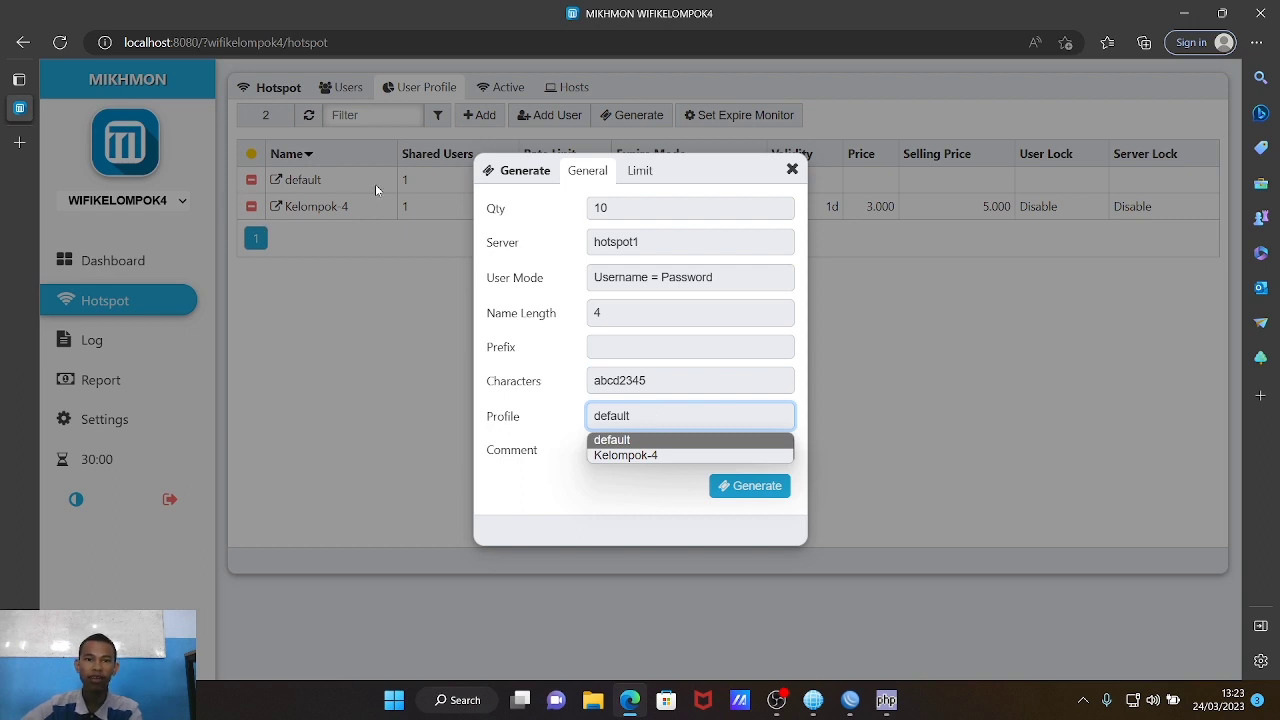
{"action": "left_click", "coordinate": [623, 456]}
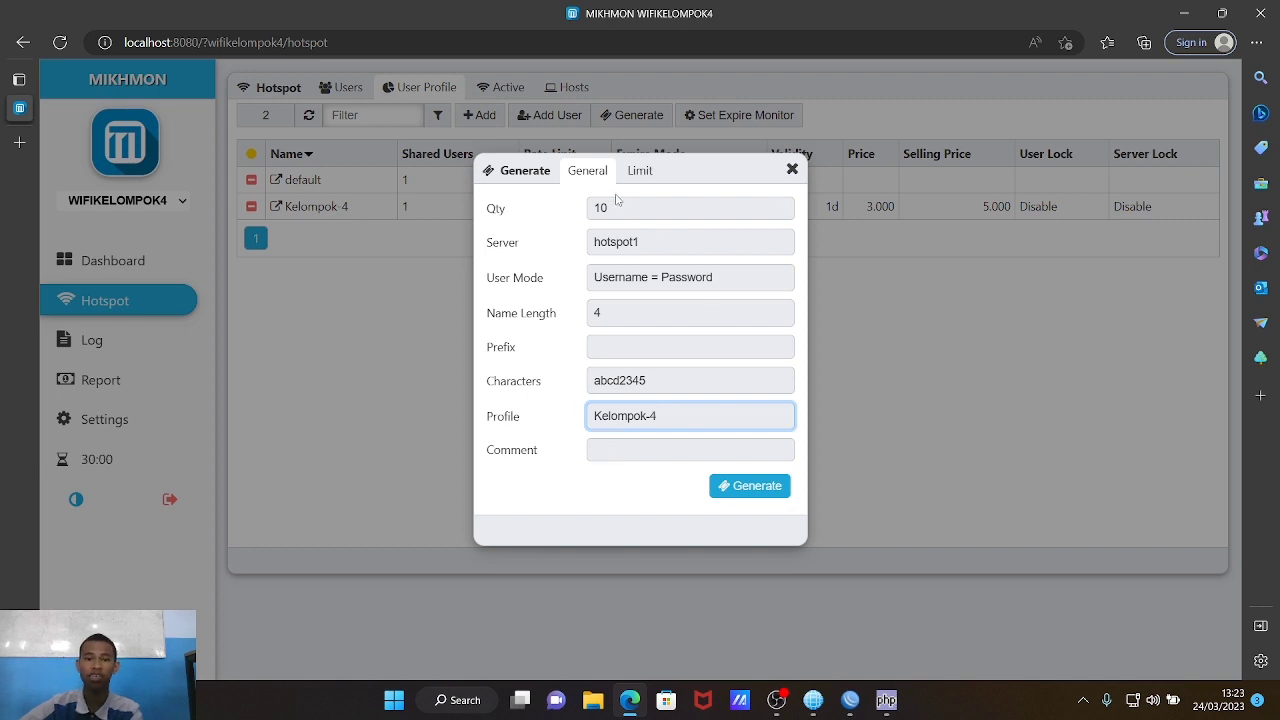
Step: Give the vouchers a 12h time limit
{"action": "left_click", "coordinate": [637, 181]}
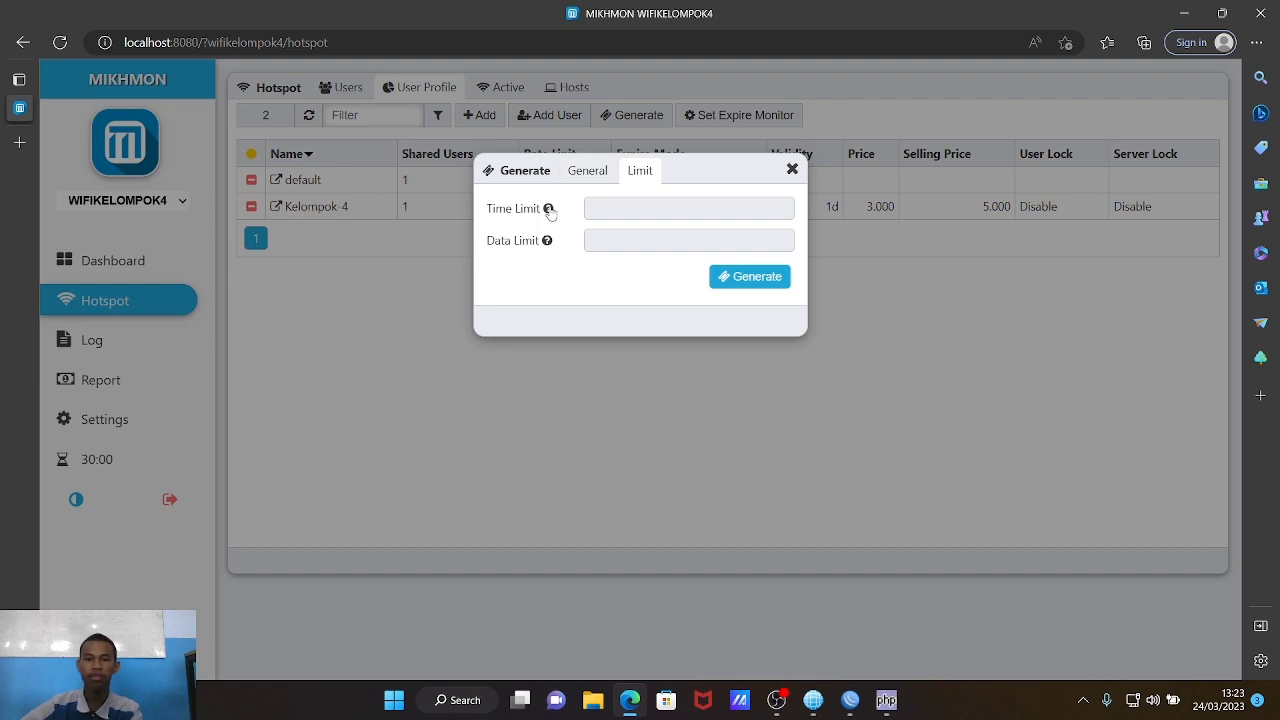
{"action": "mouse_move", "coordinate": [551, 212]}
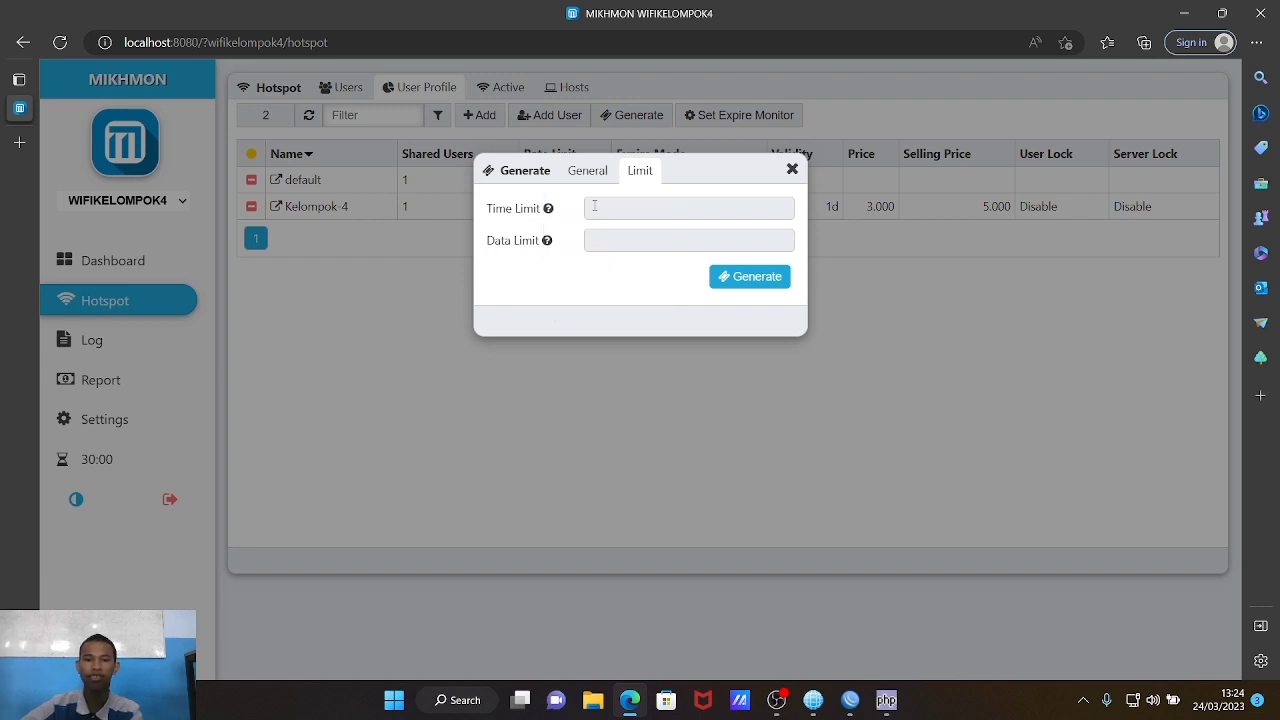
{"action": "mouse_move", "coordinate": [549, 208]}
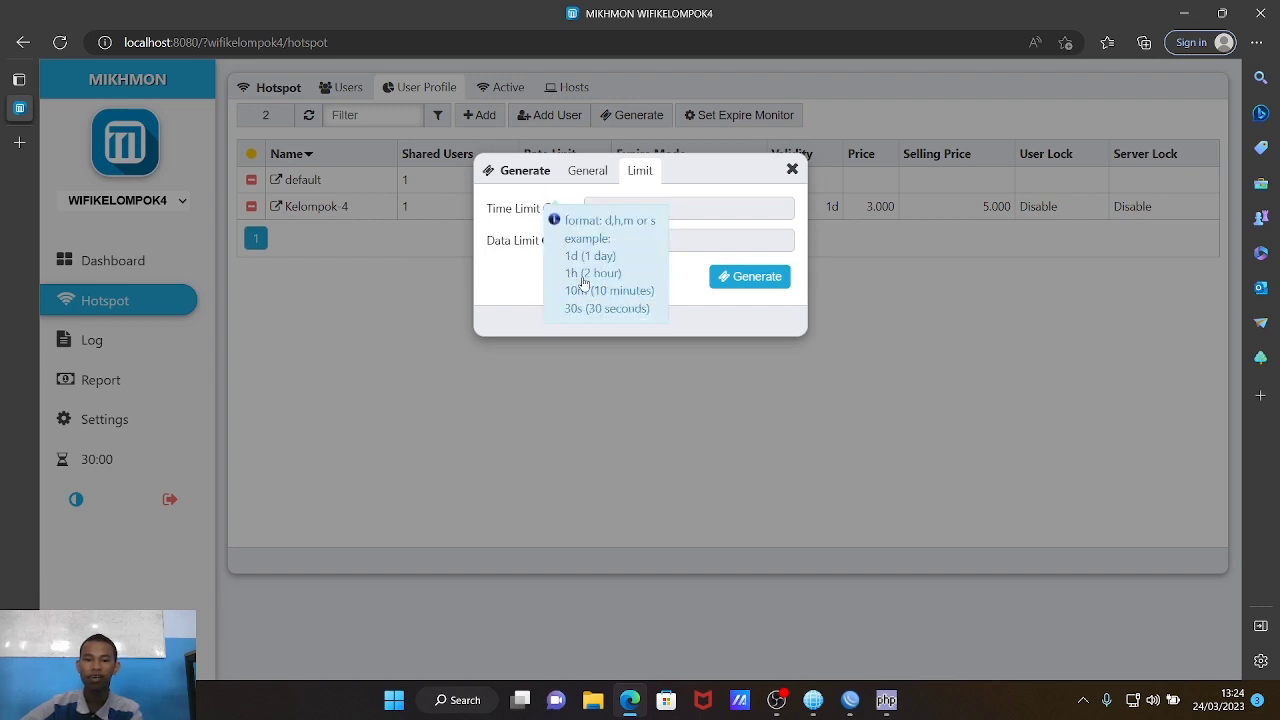
{"action": "left_click", "coordinate": [709, 203]}
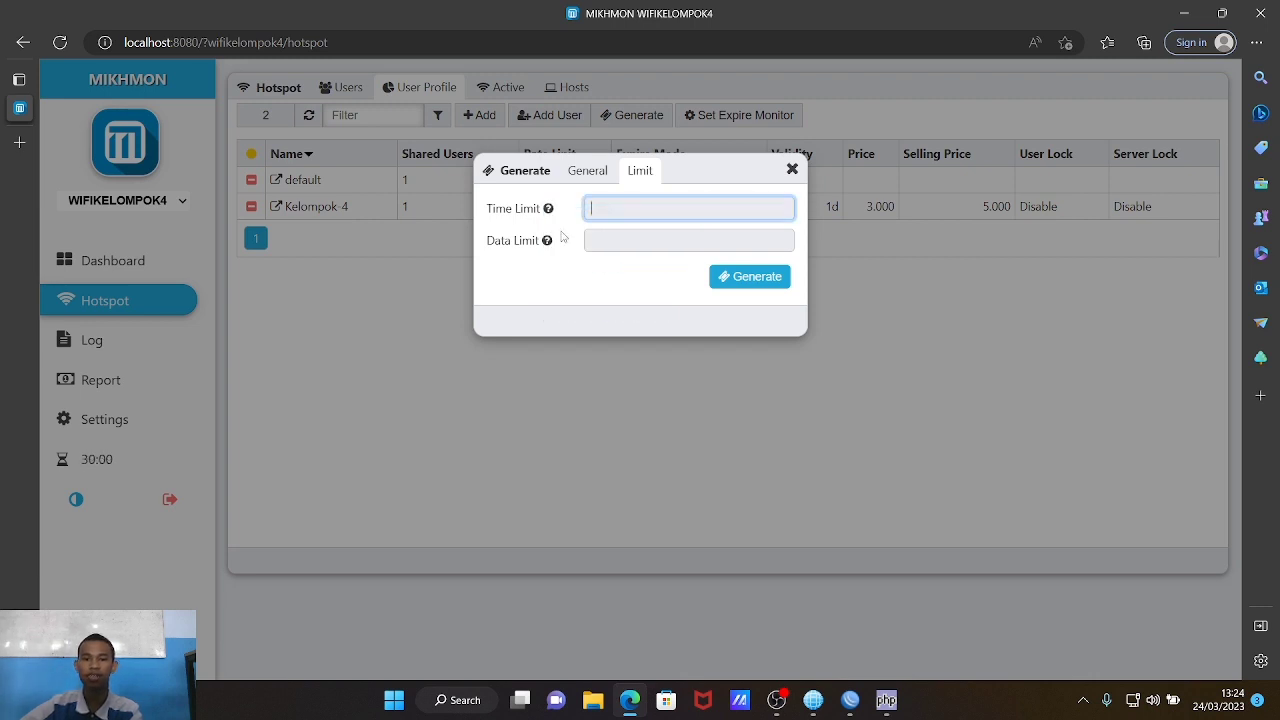
{"action": "type", "text": "12h"}
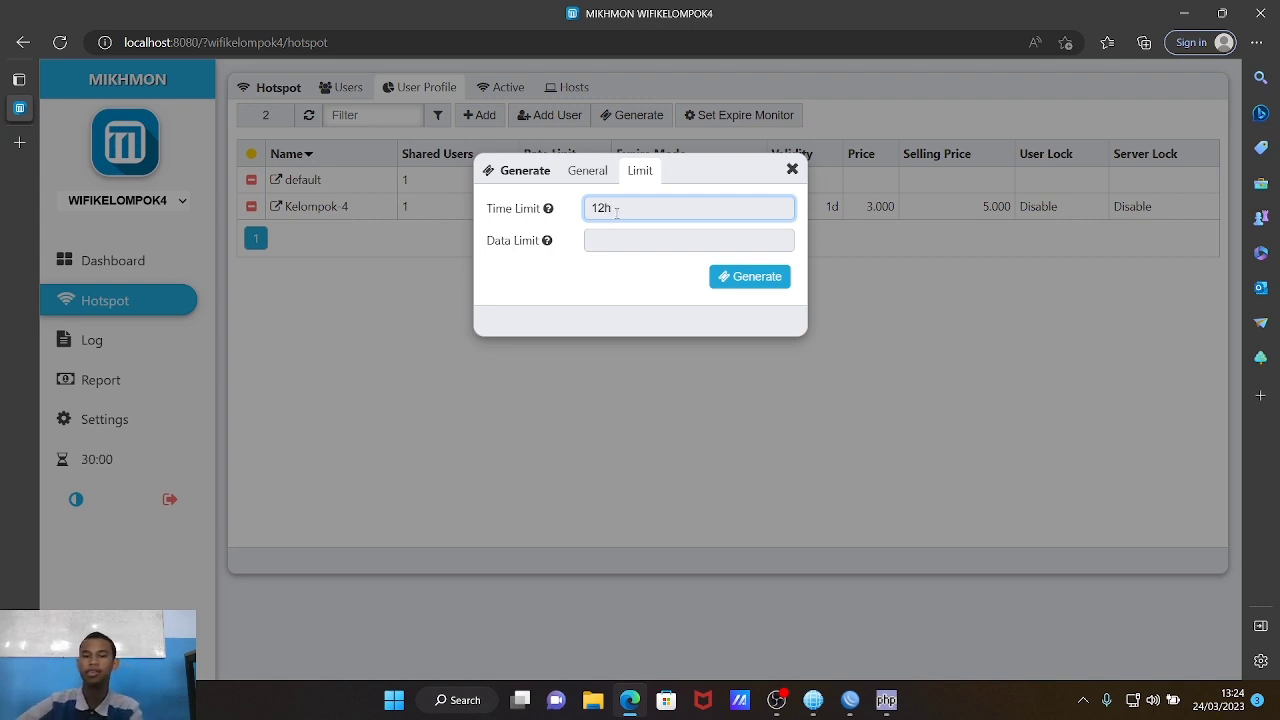
Step: Generate the 10 vouchers and open their small-layout print preview at Rp 5.000
{"action": "left_click", "coordinate": [736, 274]}
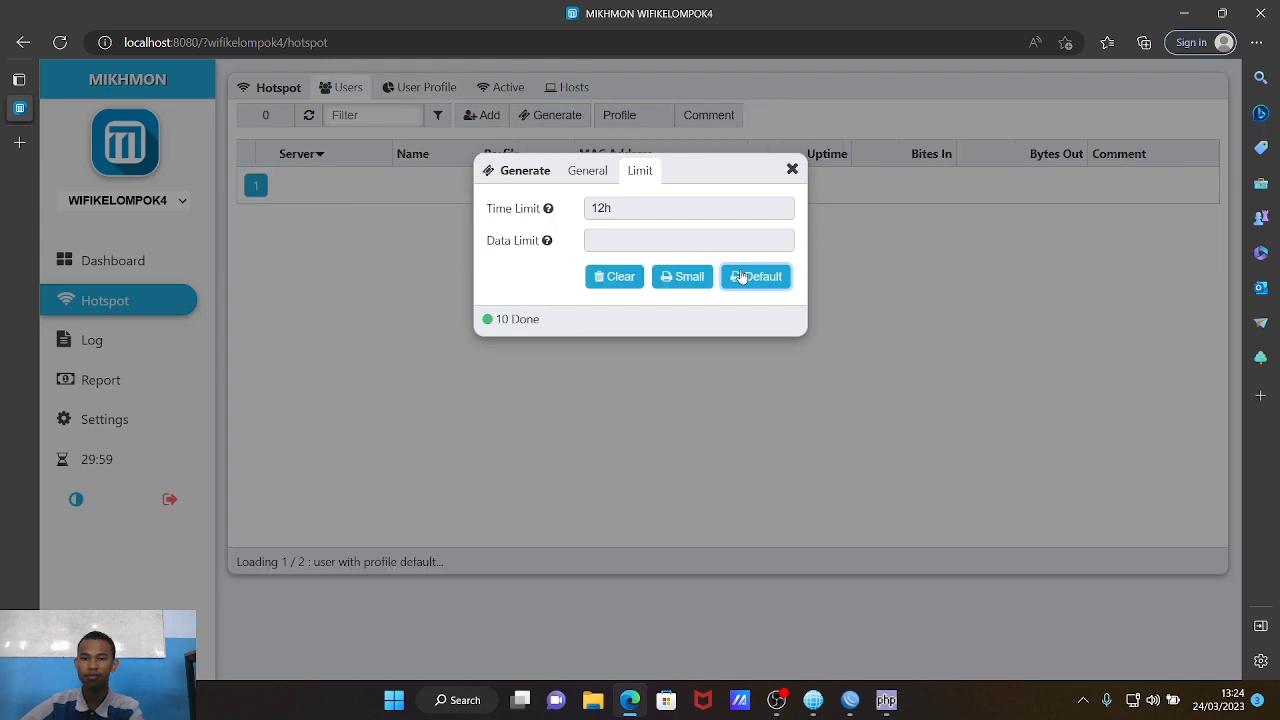
{"action": "left_click", "coordinate": [684, 278]}
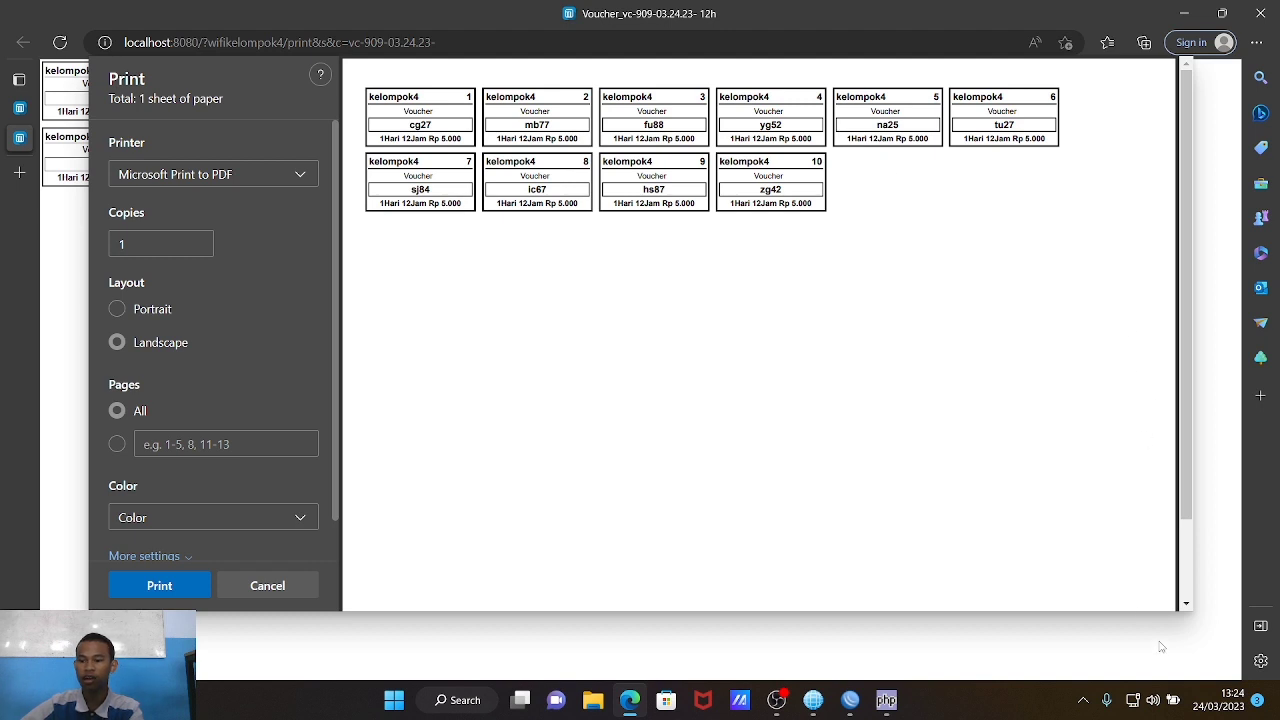
{"action": "left_click", "coordinate": [1131, 701]}
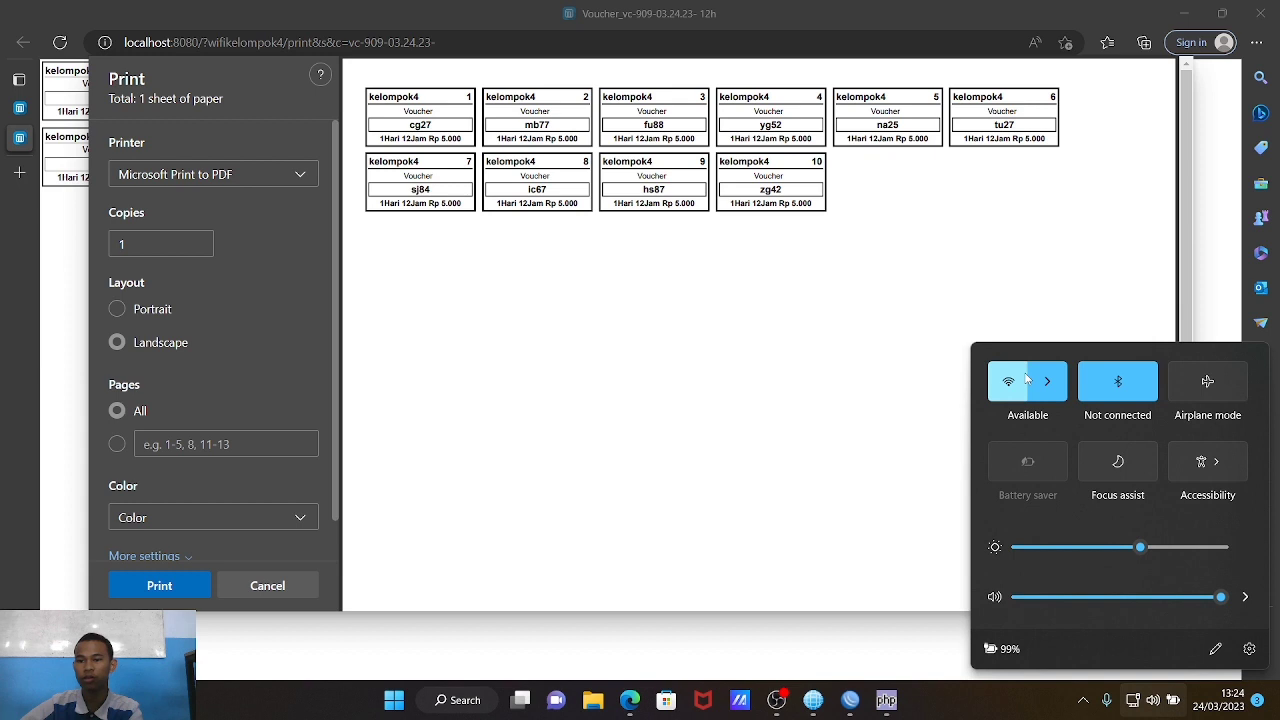
Step: Toggle Wi-Fi off and on, then connect to the KELOMPOK 4 network
{"action": "left_click", "coordinate": [1024, 383]}
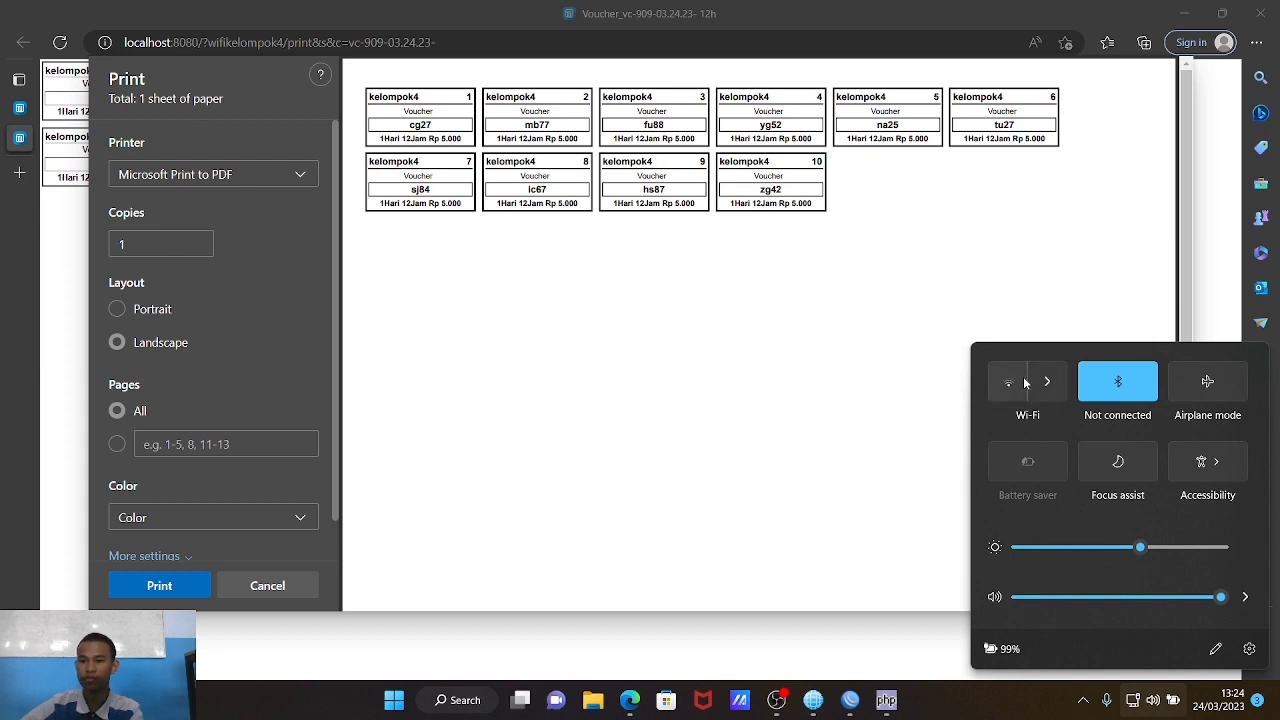
{"action": "left_click", "coordinate": [1026, 383]}
{"action": "left_click", "coordinate": [1047, 383]}
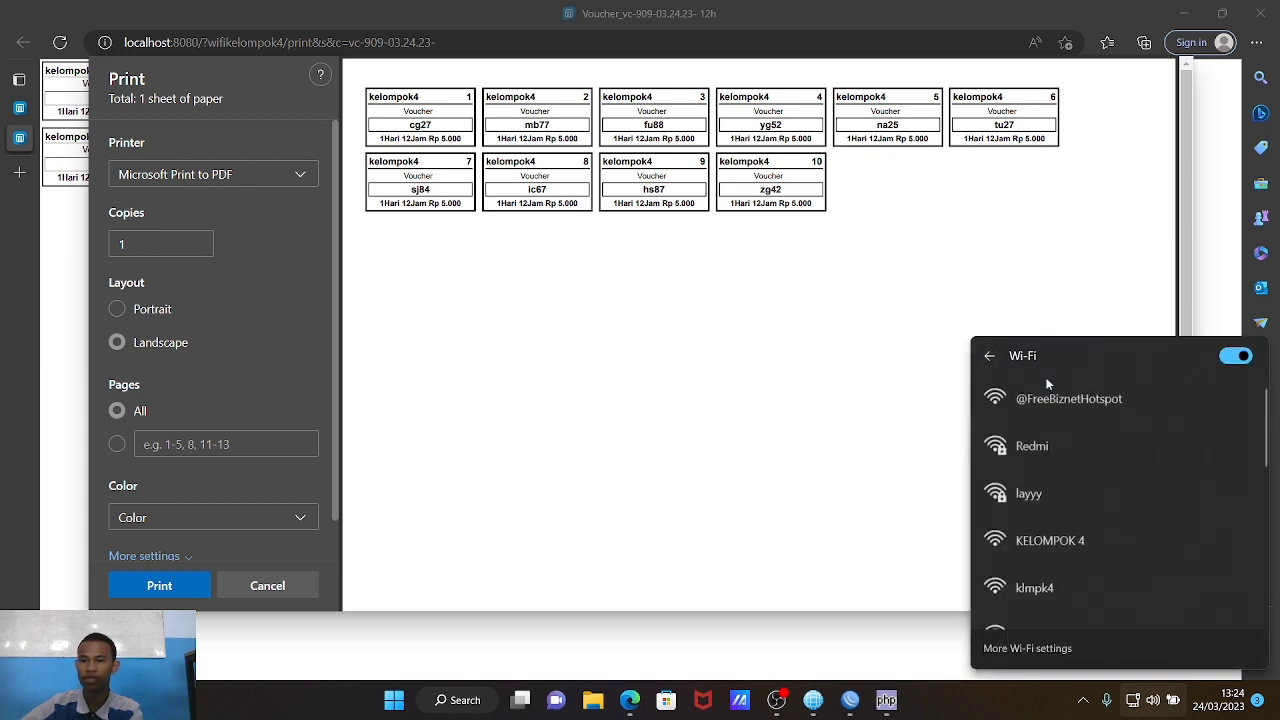
{"action": "left_click", "coordinate": [1087, 546]}
{"action": "left_click", "coordinate": [1226, 610]}
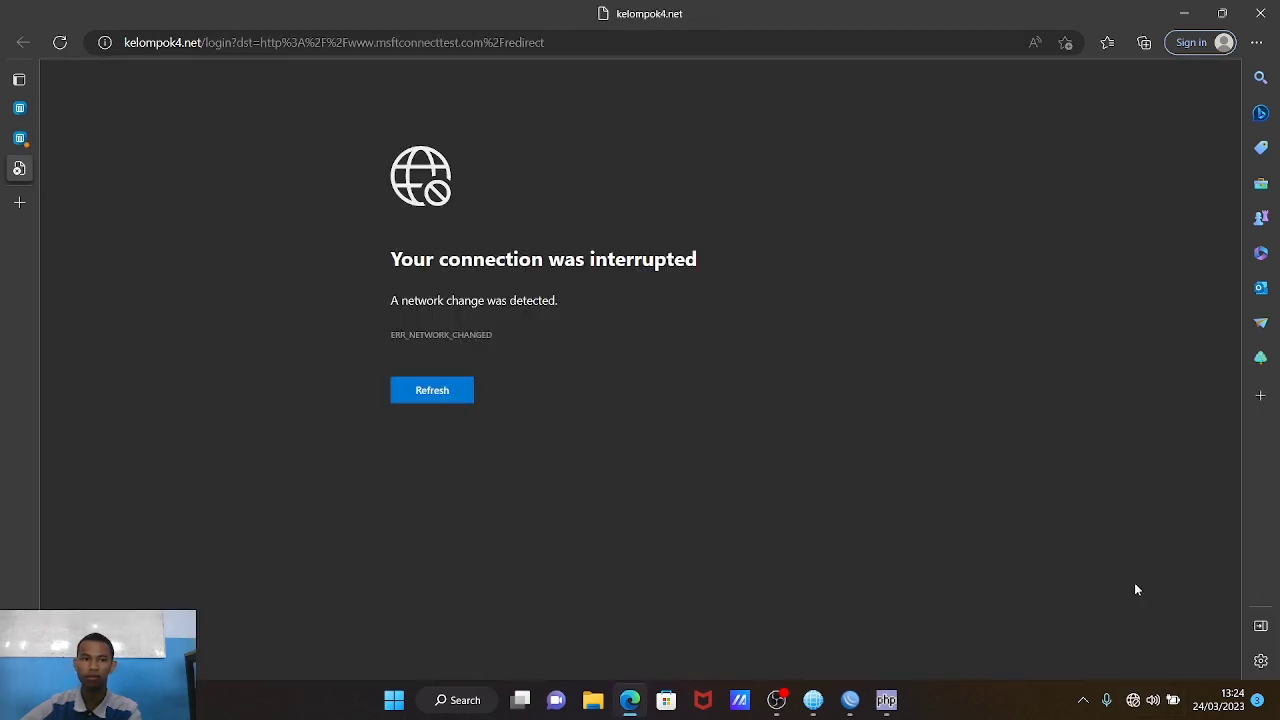
Step: Reload the page to reach the kelompok4.net hotspot login, then minimize Edge
{"action": "left_click", "coordinate": [432, 392]}
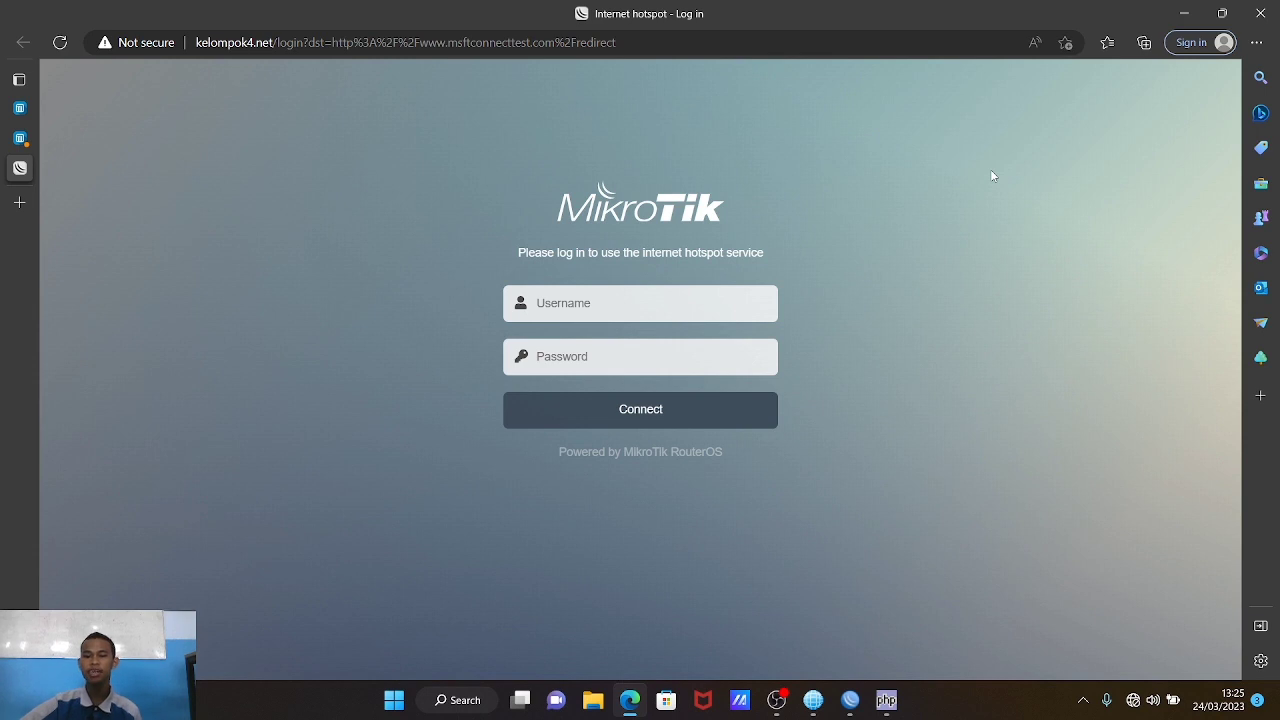
{"action": "mouse_move", "coordinate": [1205, 8]}
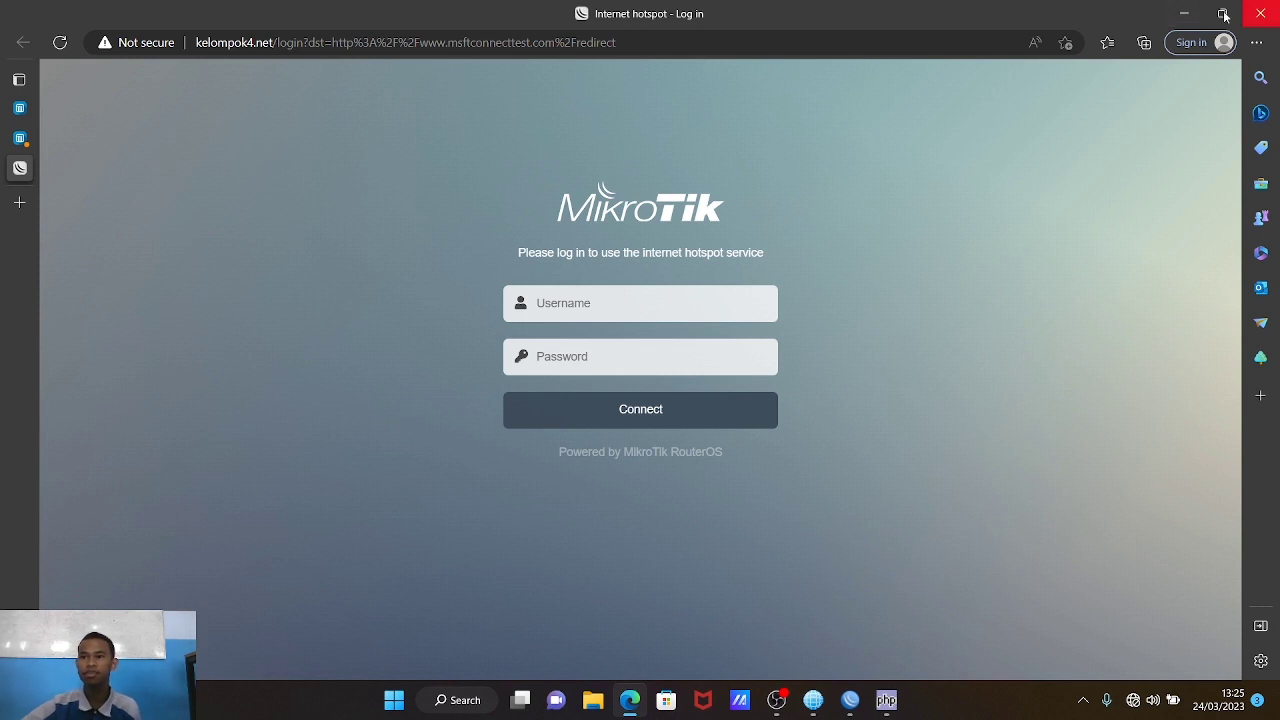
{"action": "left_click", "coordinate": [1185, 14]}
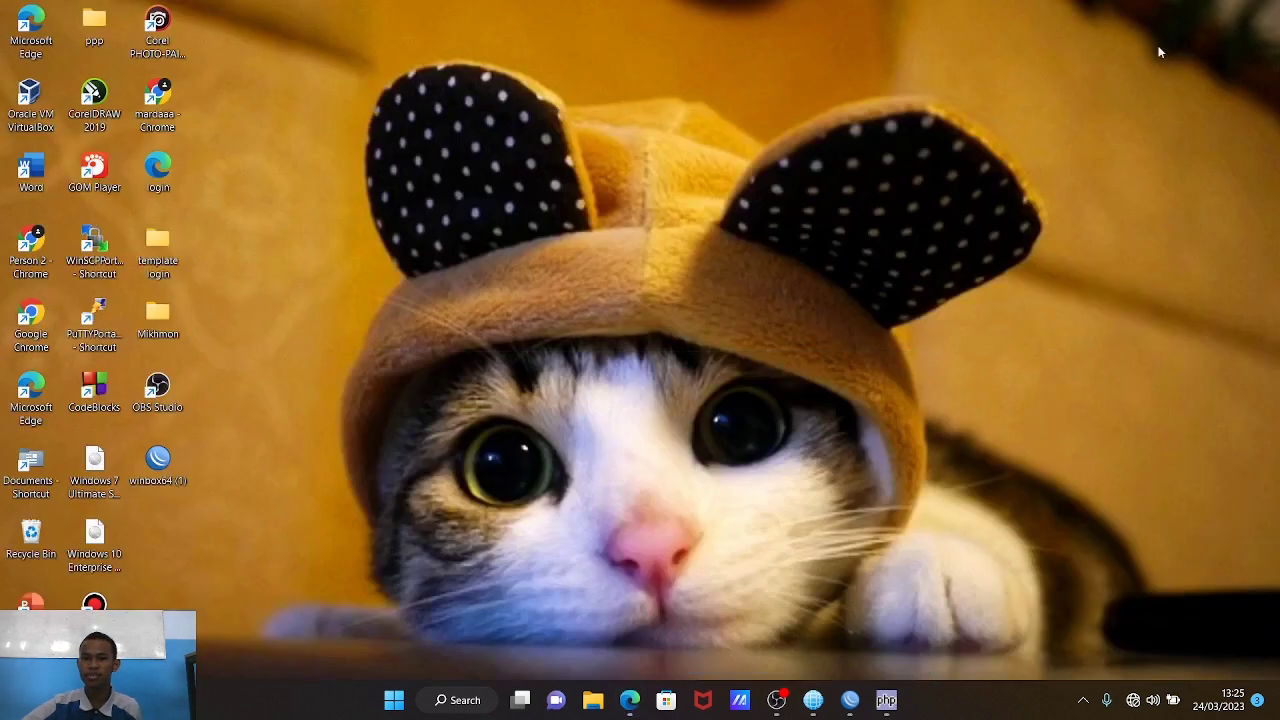
Step: Open WinBox's File List and browse File Explorer to the Music folder
{"action": "mouse_move", "coordinate": [850, 698]}
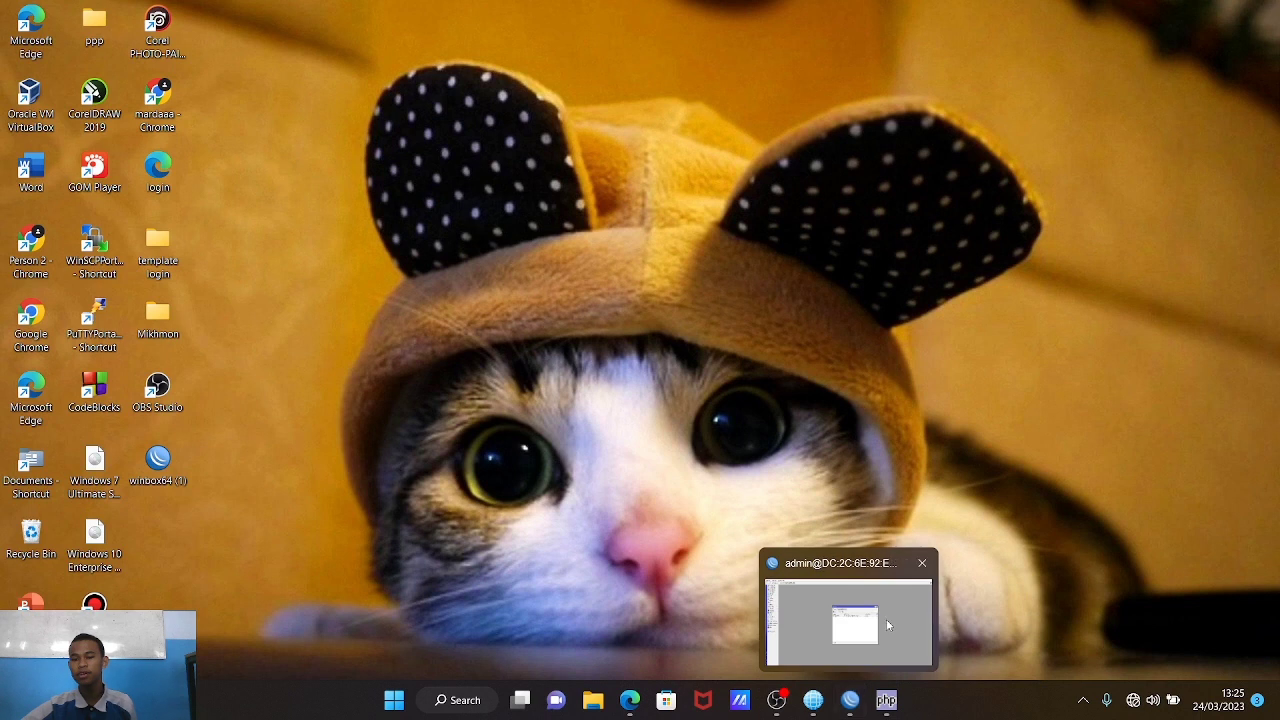
{"action": "mouse_move", "coordinate": [888, 615]}
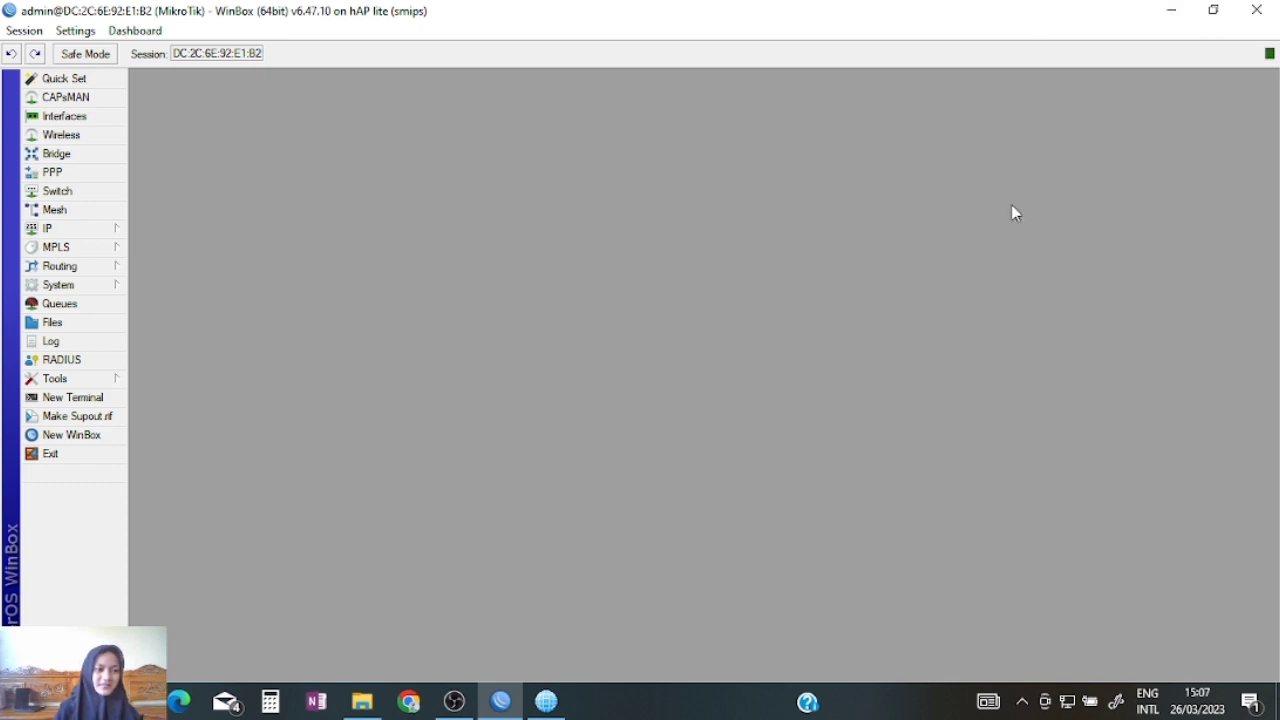
{"action": "left_click", "coordinate": [100, 328]}
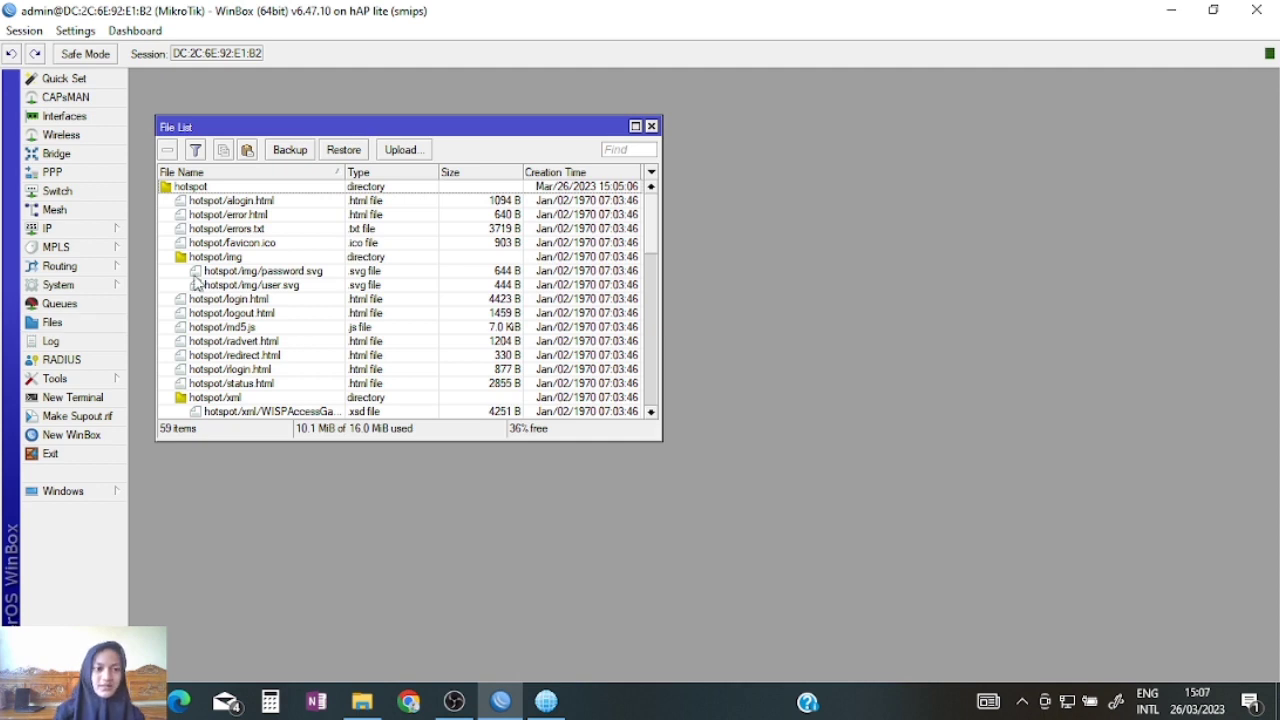
{"action": "left_click", "coordinate": [362, 701]}
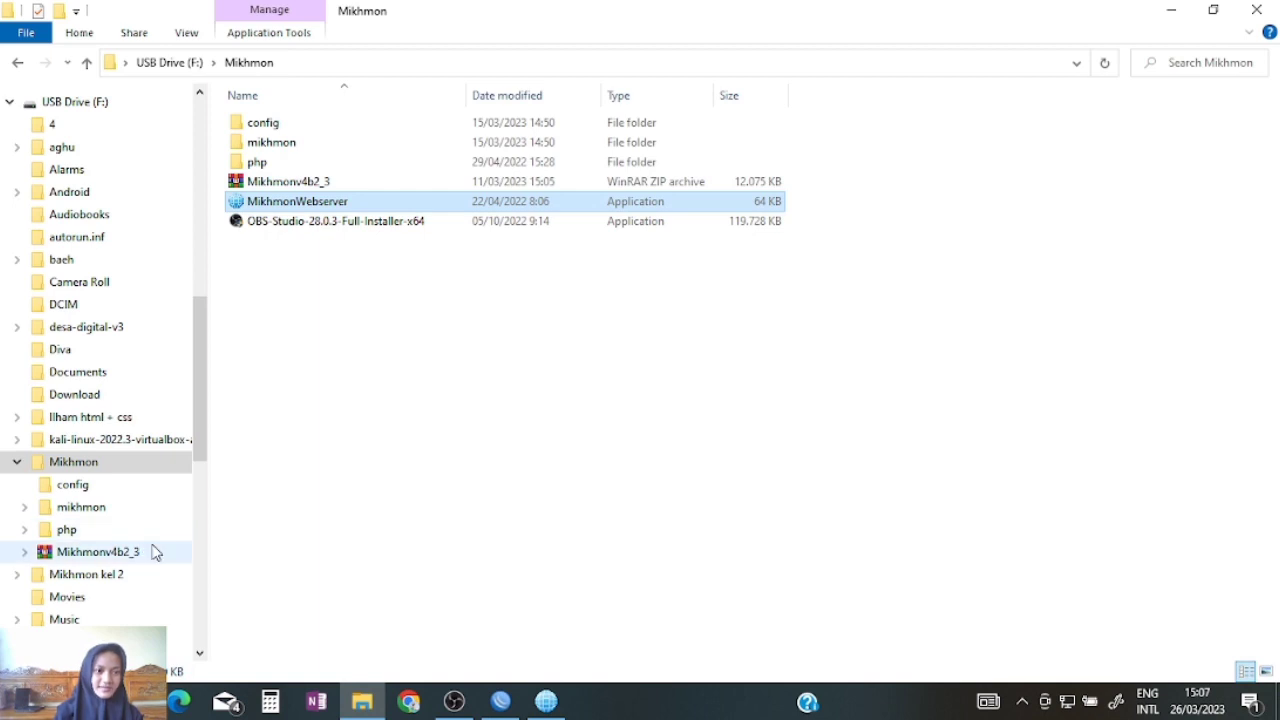
{"action": "scroll", "coordinate": [155, 553], "scroll_direction": "down", "scroll_amount": 6}
{"action": "scroll", "coordinate": [155, 553], "scroll_direction": "up", "scroll_amount": 10}
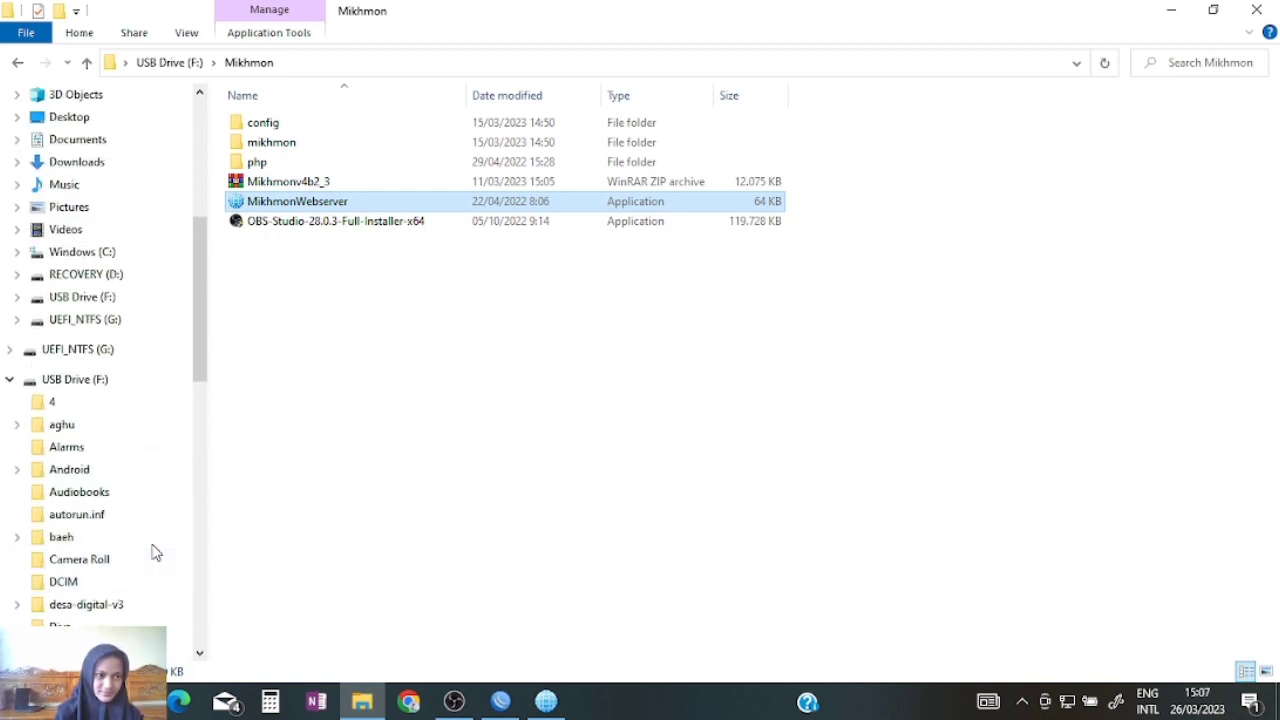
{"action": "scroll", "coordinate": [155, 553], "scroll_direction": "up", "scroll_amount": 4}
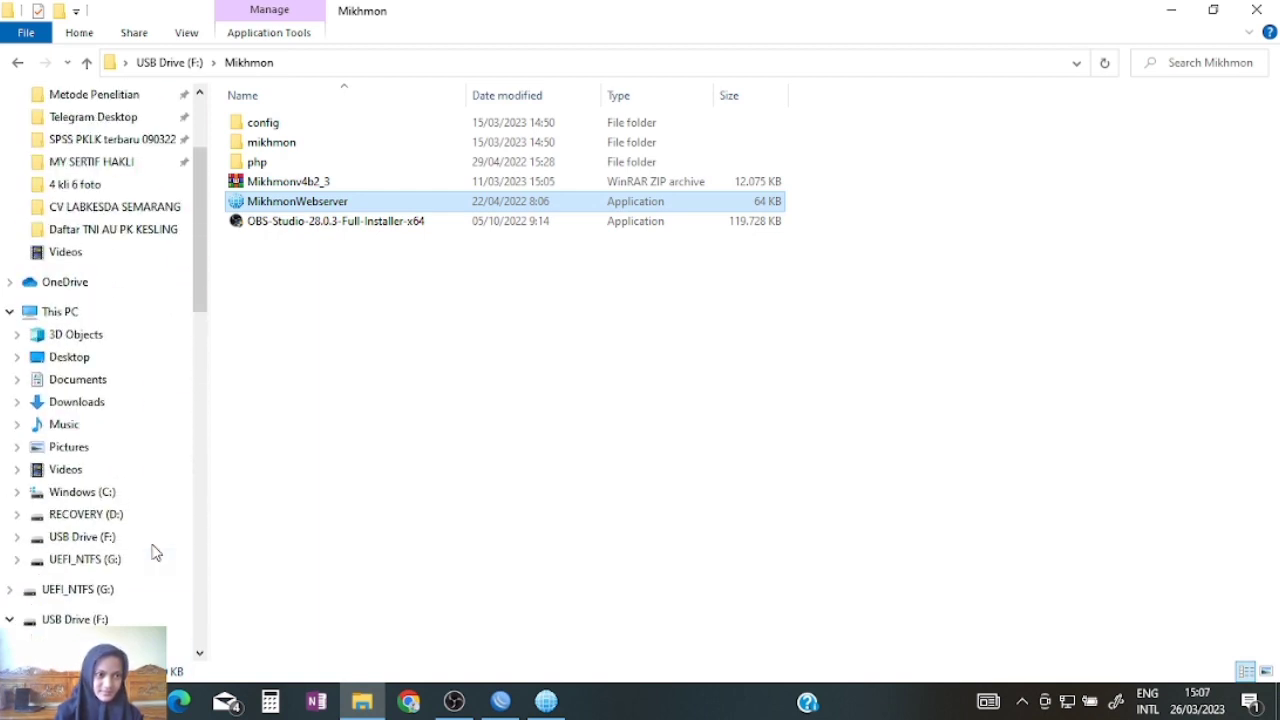
{"action": "left_click", "coordinate": [108, 430]}
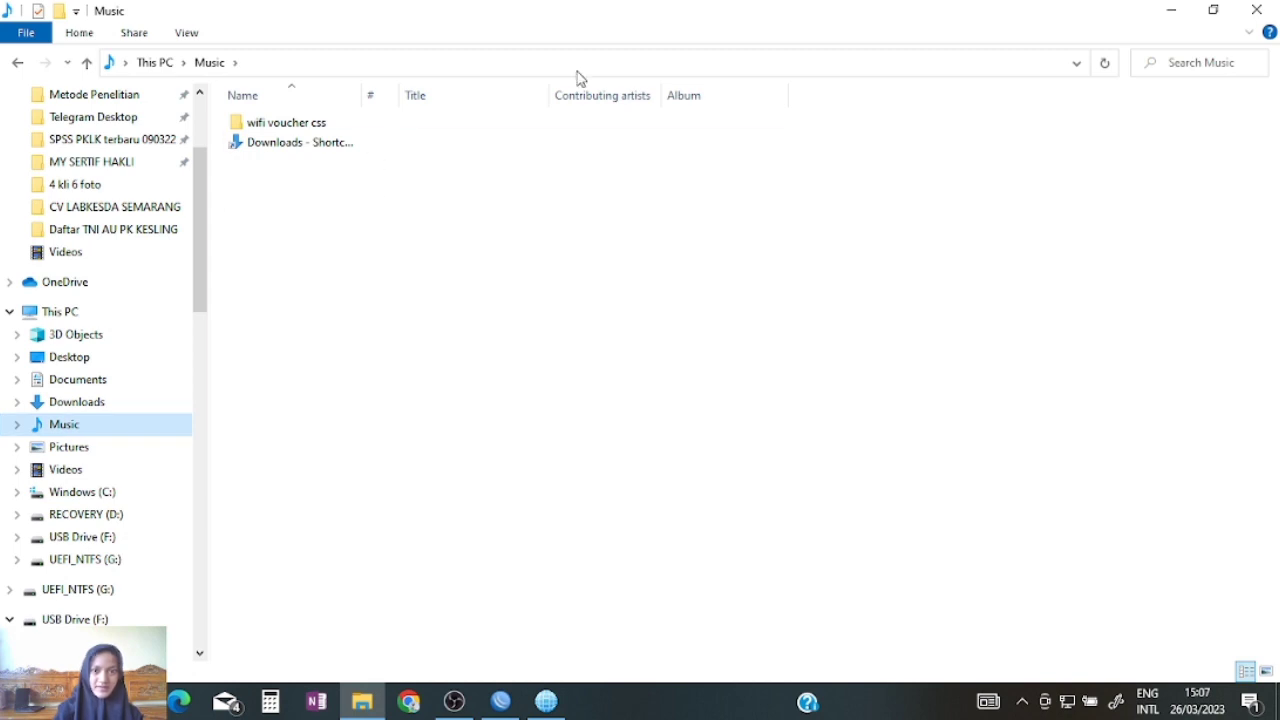
Step: Drag the 'wifi voucher css' folder into the router's hotspot/img directory
{"action": "left_click", "coordinate": [1215, 12]}
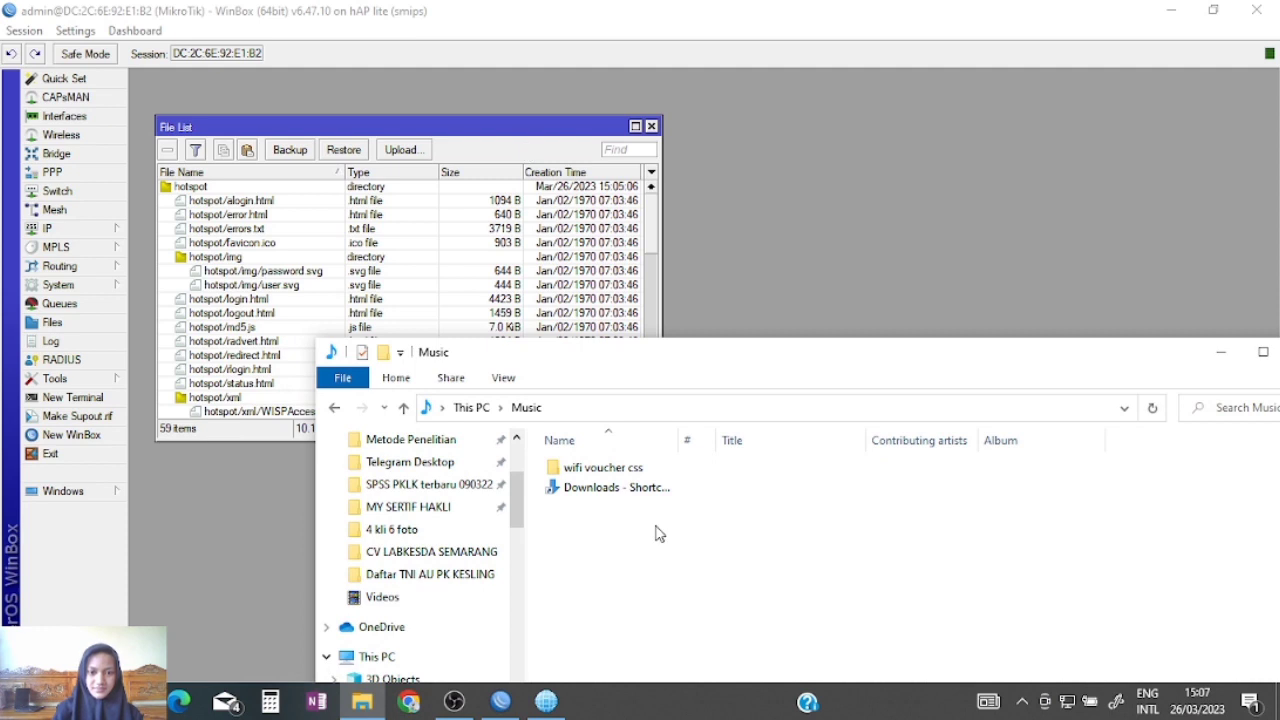
{"action": "left_click", "coordinate": [617, 470]}
{"action": "left_click_drag", "start_coordinate": [617, 470], "coordinate": [225, 257]}
{"action": "left_click_drag", "start_coordinate": [352, 240], "coordinate": [412, 272]}
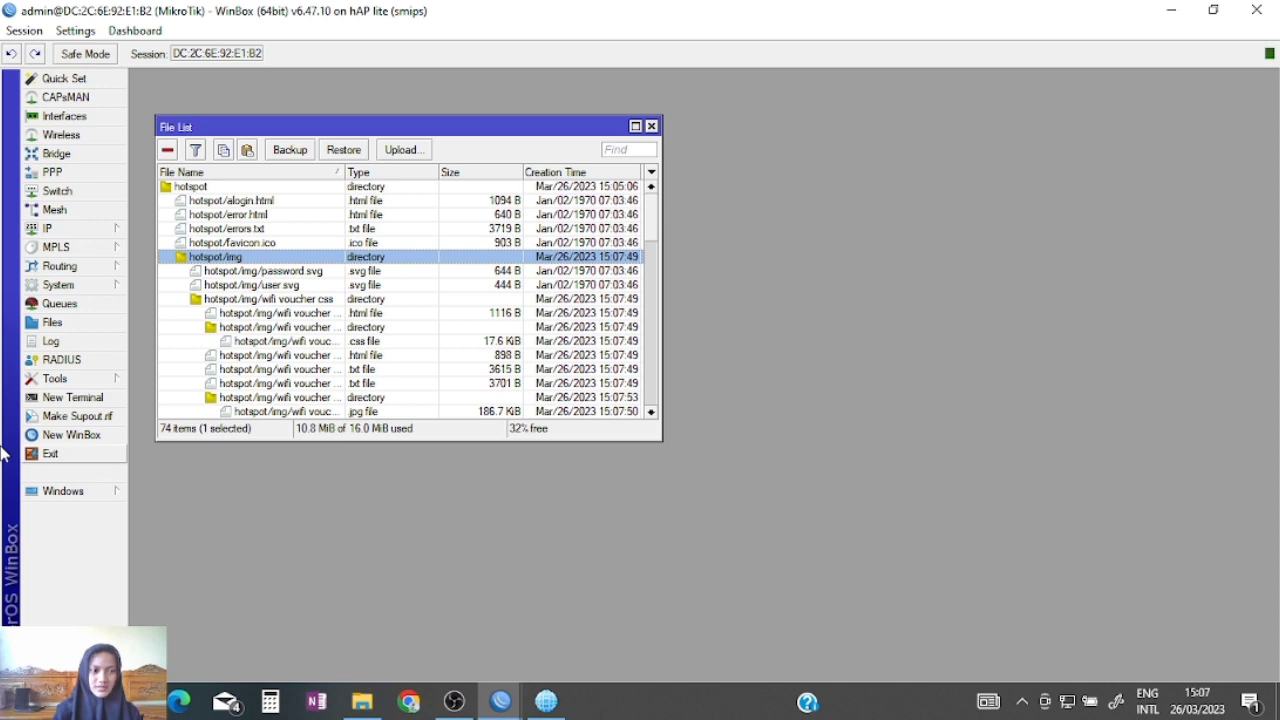
Step: Set the hsprof1 server profile's HTML Directory to hotspot/img/wifi voucher css and save it
{"action": "left_click", "coordinate": [90, 232]}
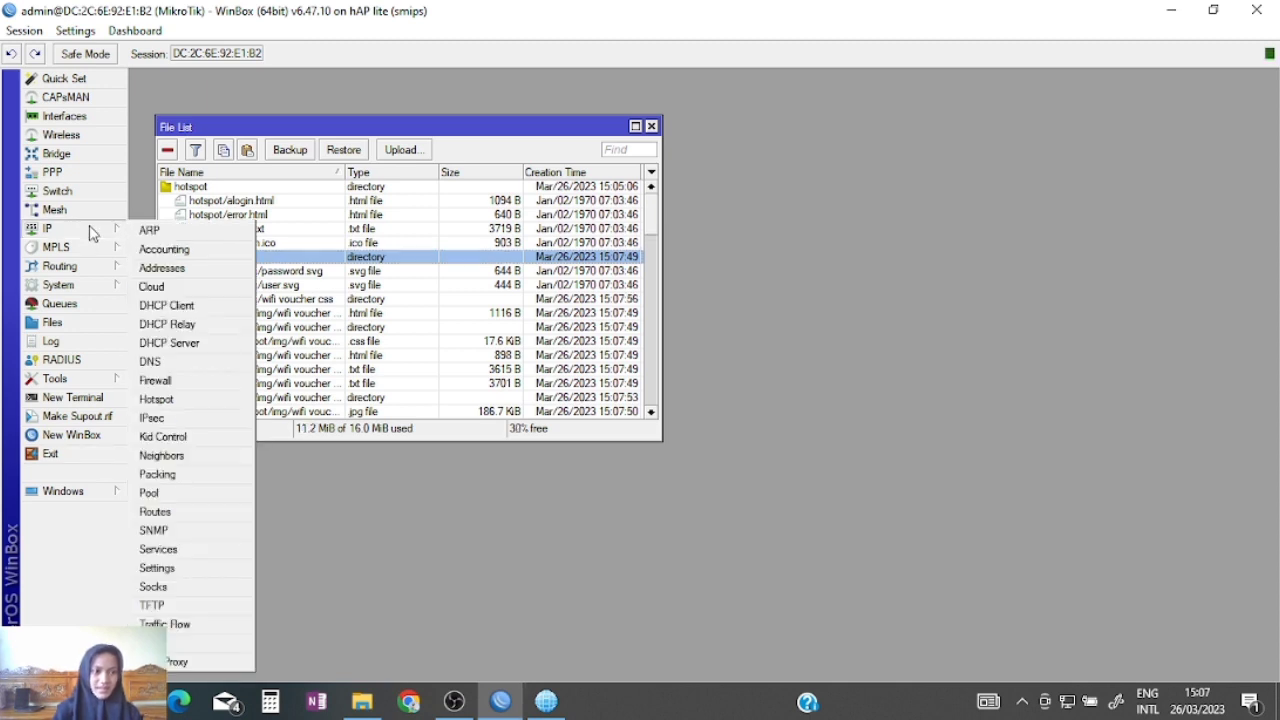
{"action": "left_click", "coordinate": [167, 400]}
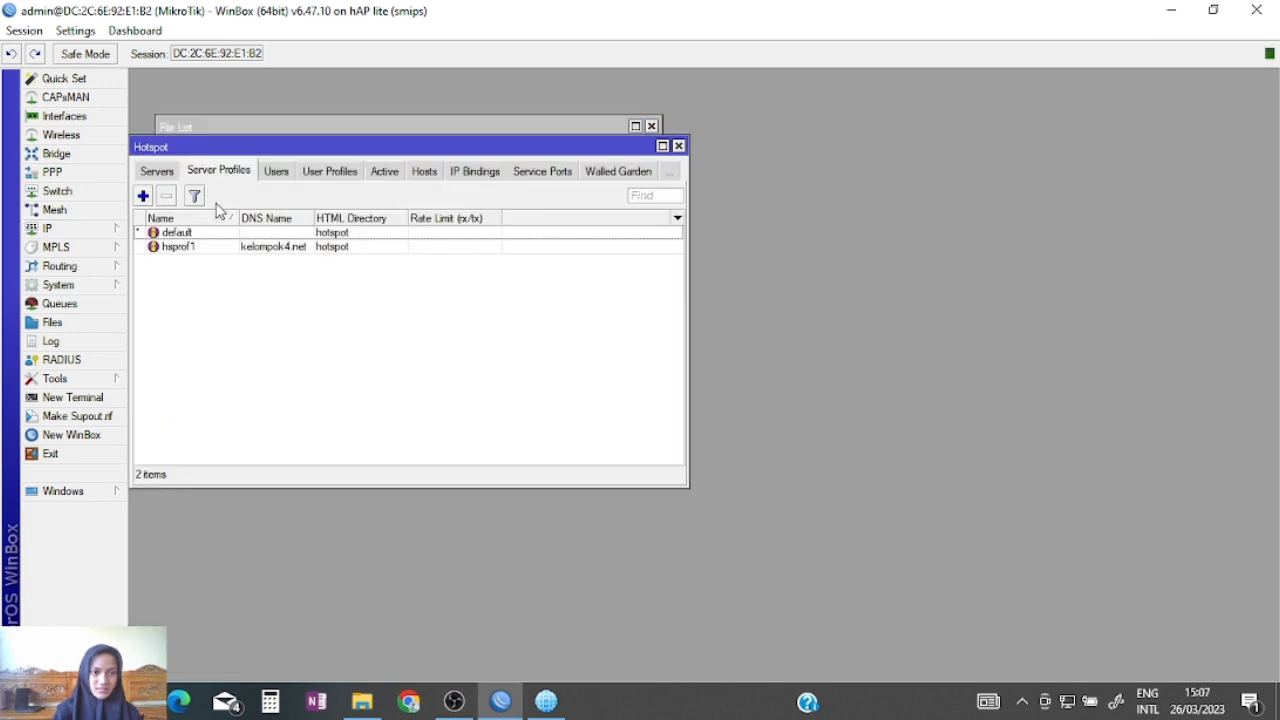
{"action": "left_click", "coordinate": [194, 250]}
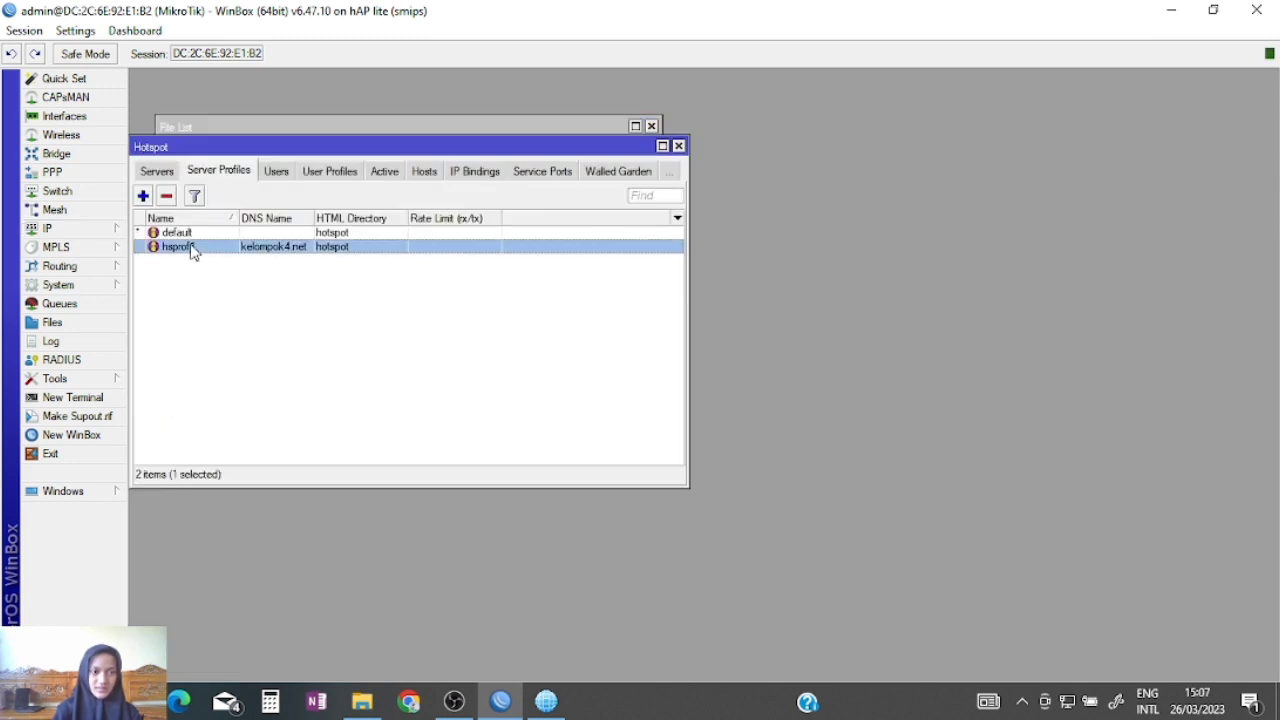
{"action": "double_click", "coordinate": [194, 250]}
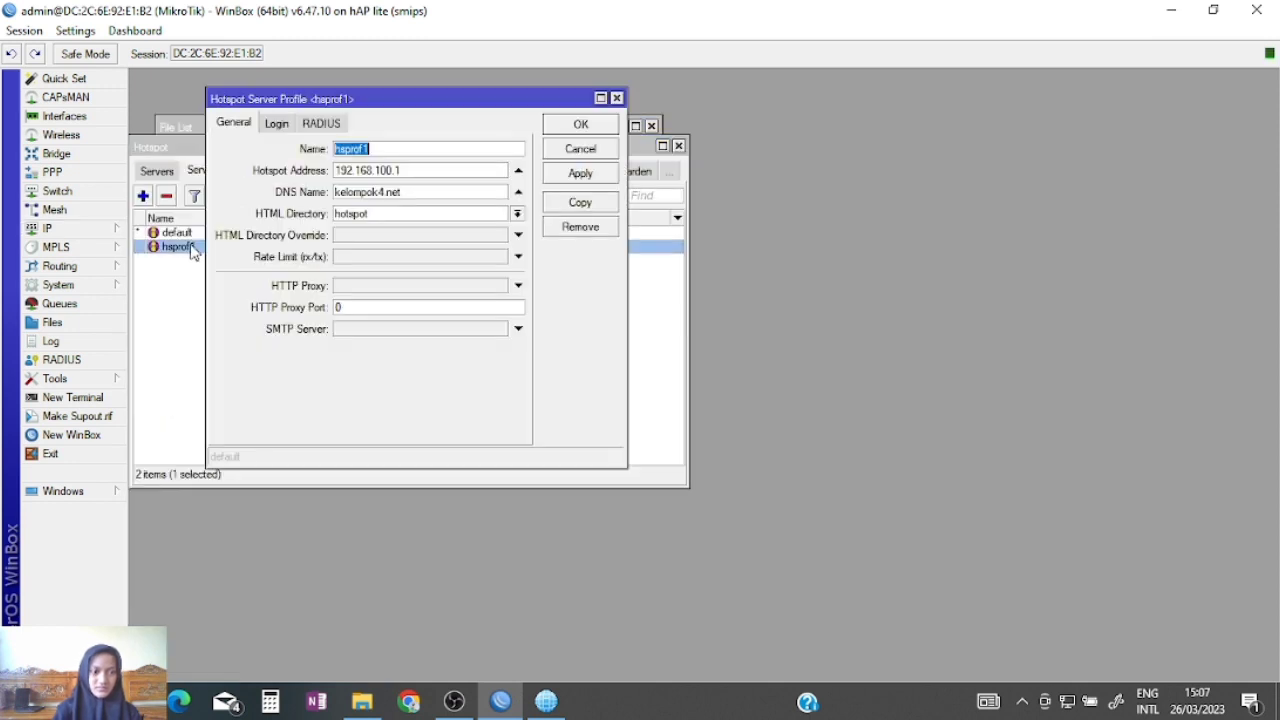
{"action": "left_click", "coordinate": [518, 215]}
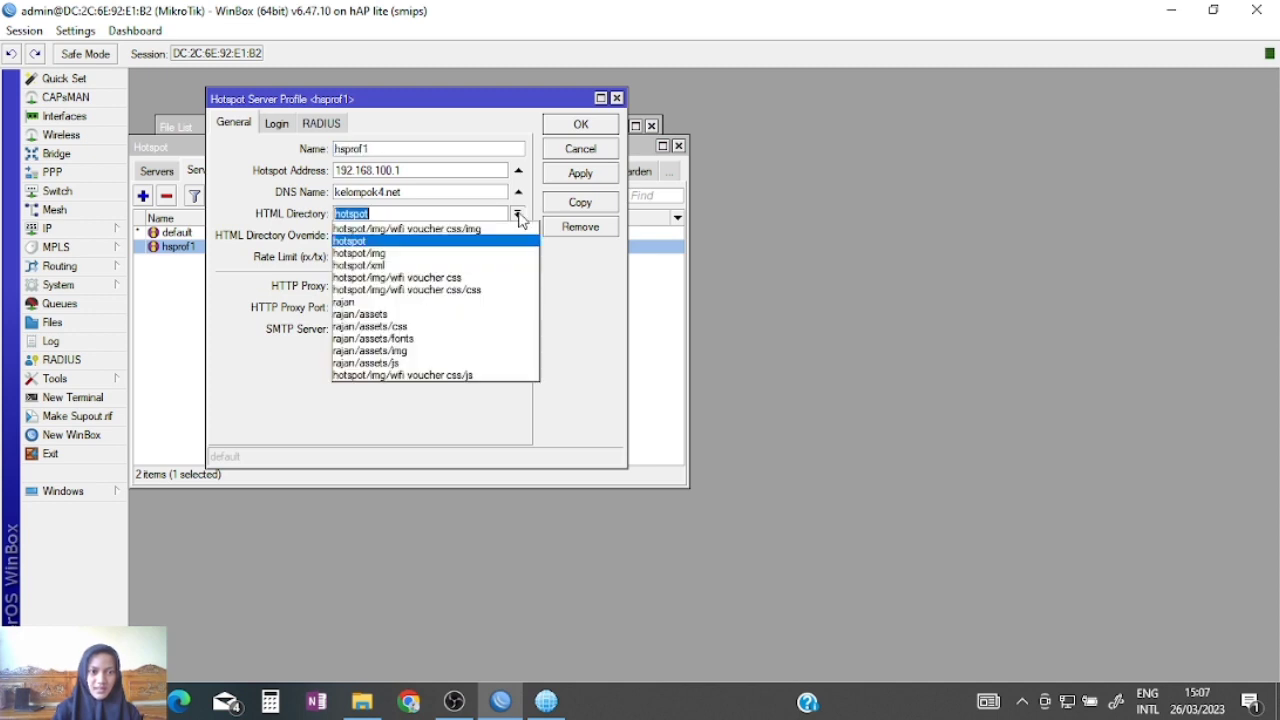
{"action": "left_click", "coordinate": [464, 279]}
{"action": "left_click", "coordinate": [586, 126]}
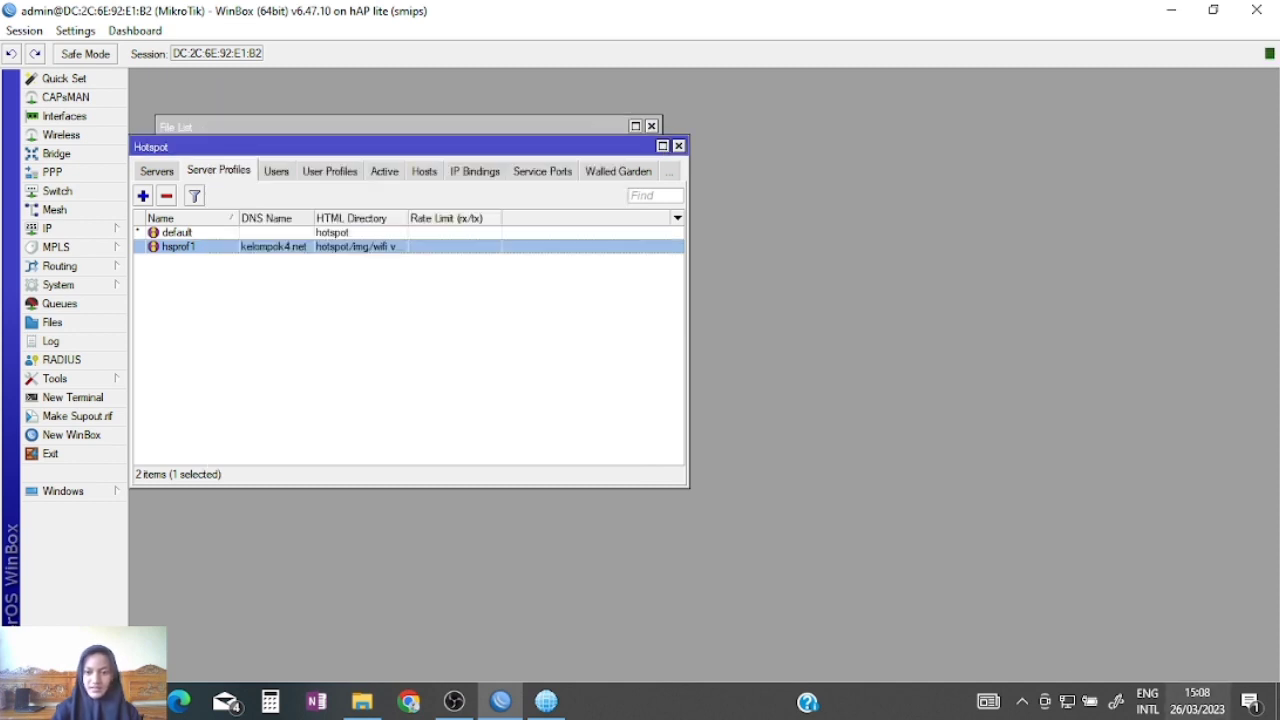
{"action": "left_click", "coordinate": [1065, 699]}
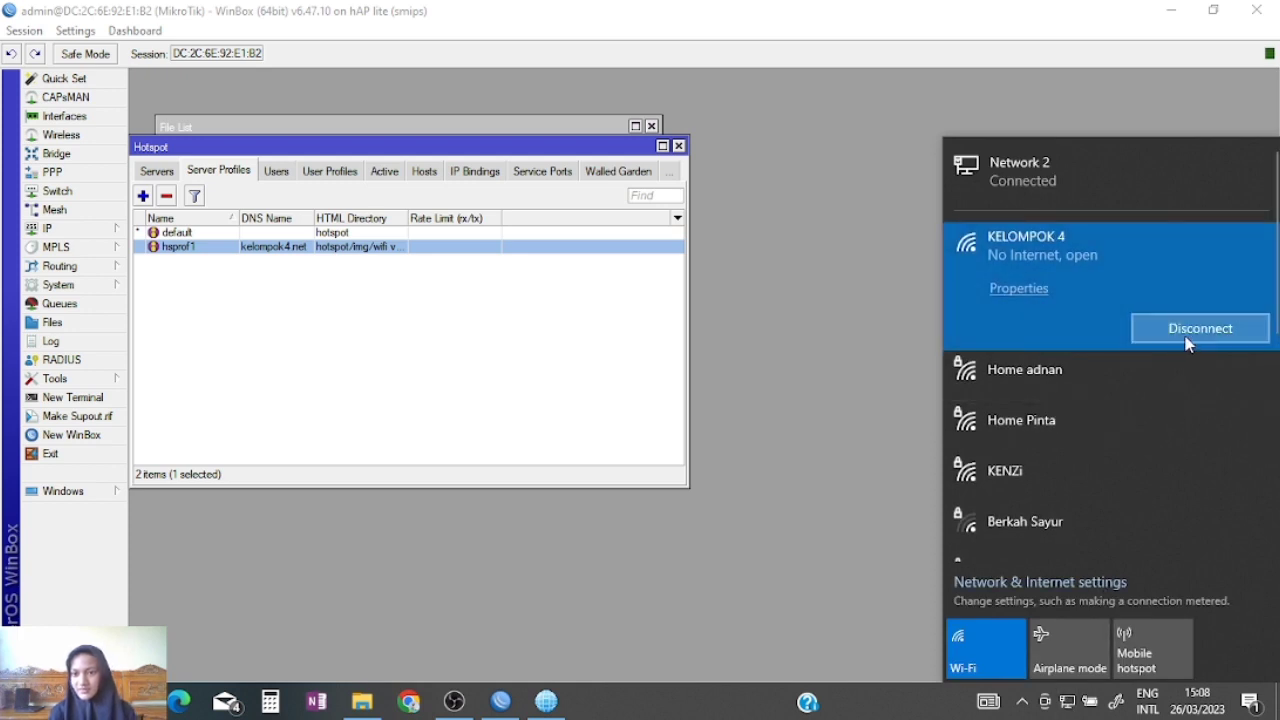
Step: Reconnect to KELOMPOK 4 Wi-Fi and log in on the DESA voucher page with a voucher code
{"action": "left_click", "coordinate": [1187, 338]}
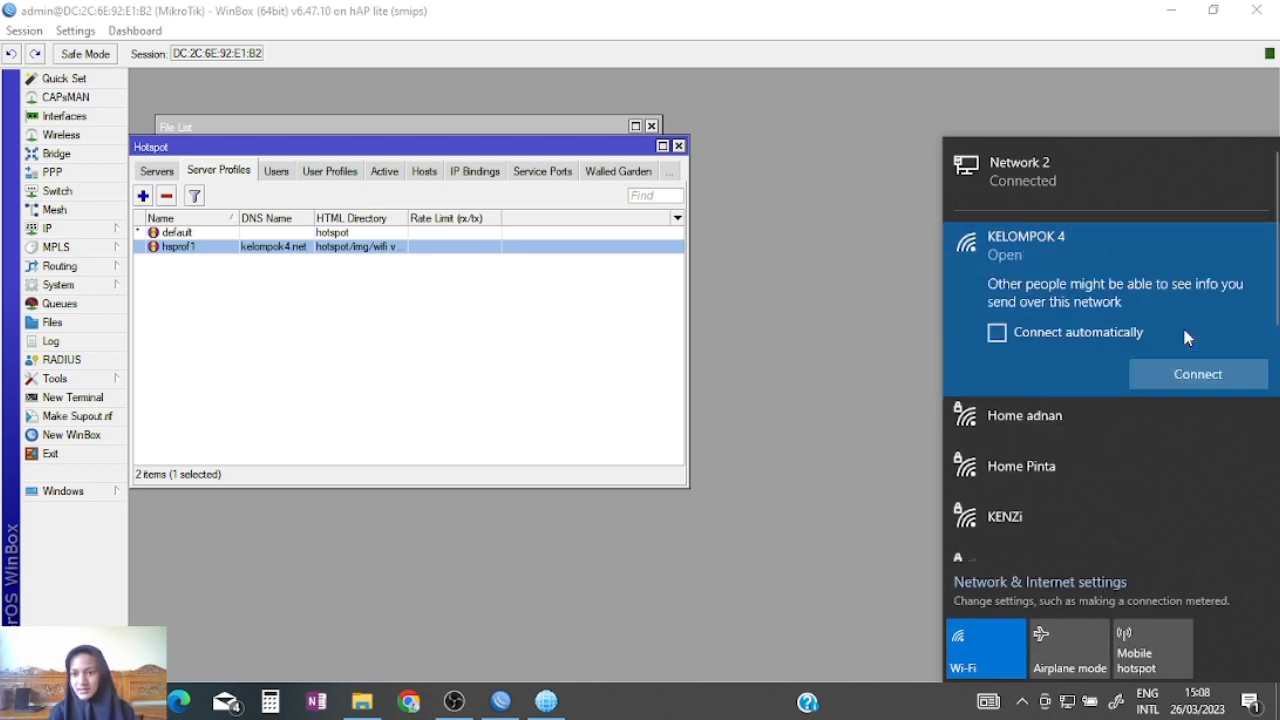
{"action": "left_click", "coordinate": [1193, 374]}
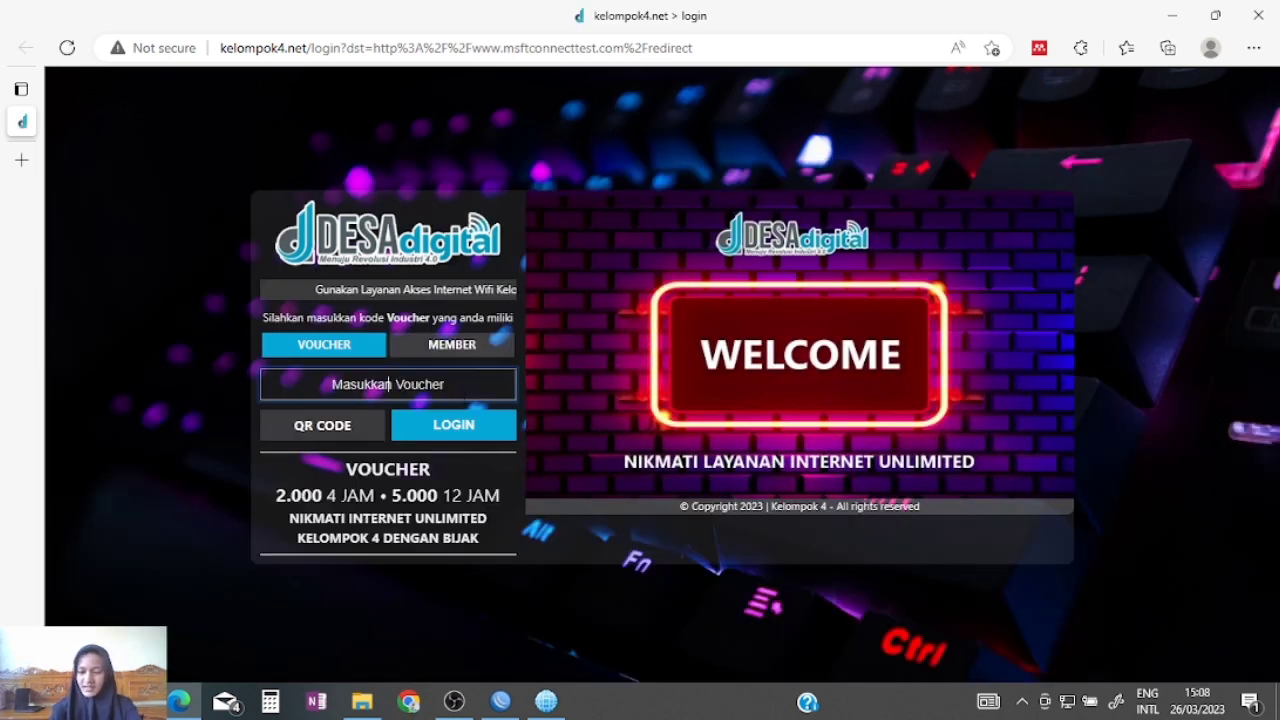
{"action": "left_click", "coordinate": [389, 384]}
{"action": "type", "text": "rb"}
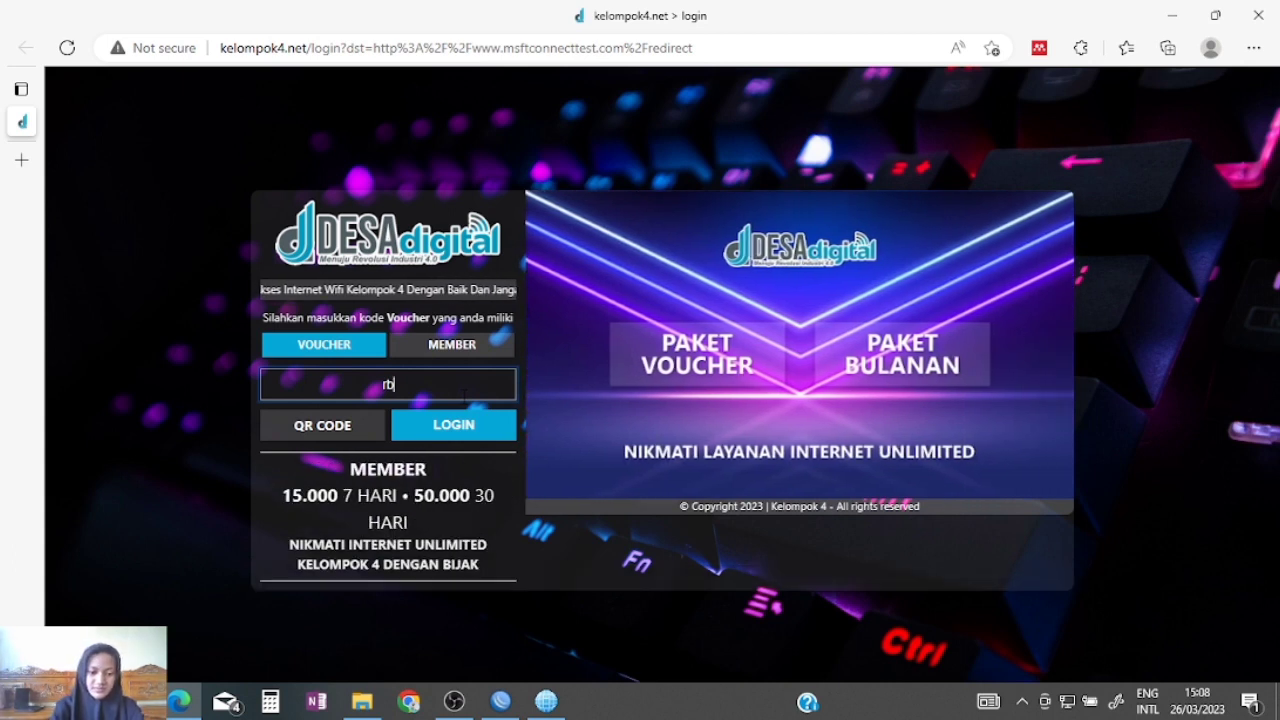
{"action": "type", "text": "62"}
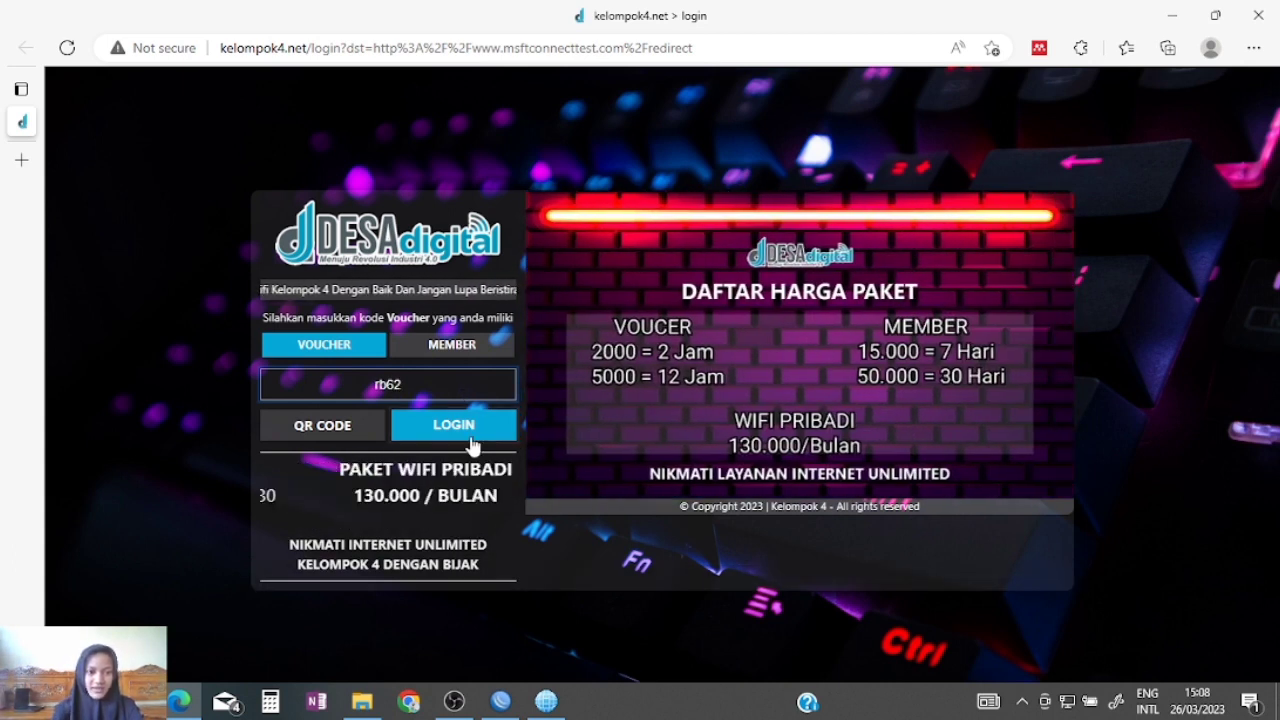
{"action": "left_click", "coordinate": [468, 438]}
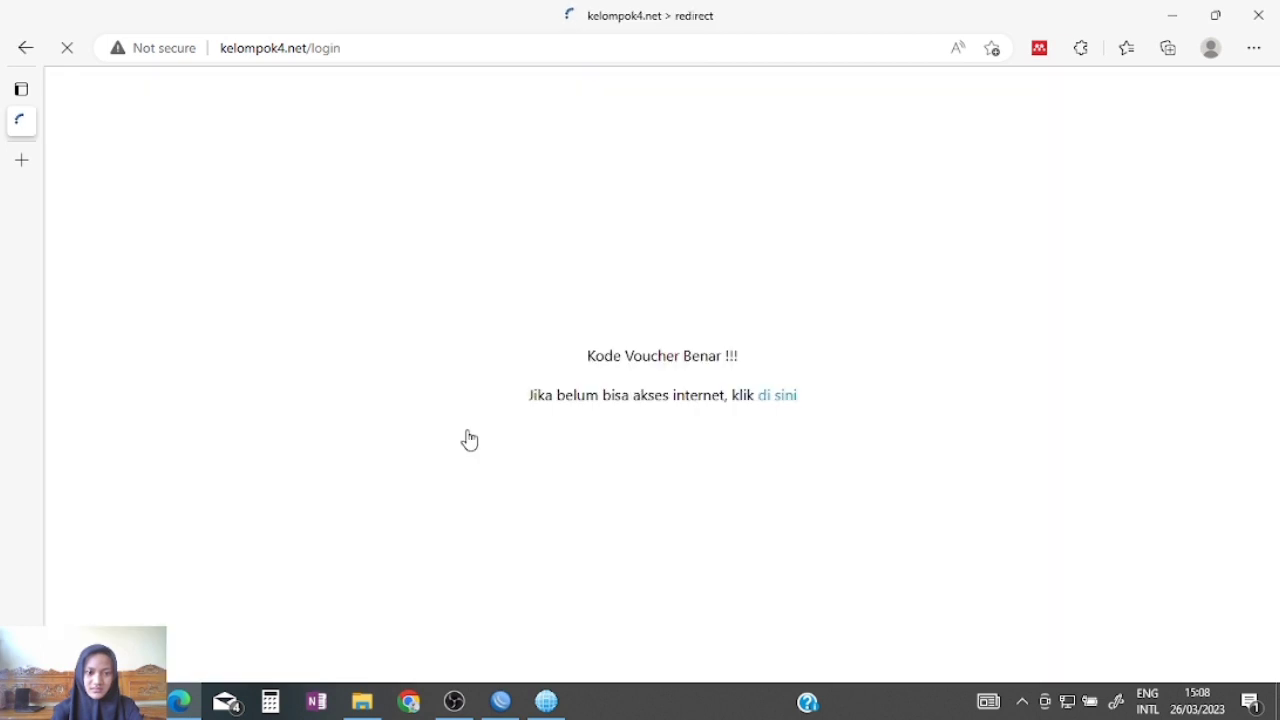